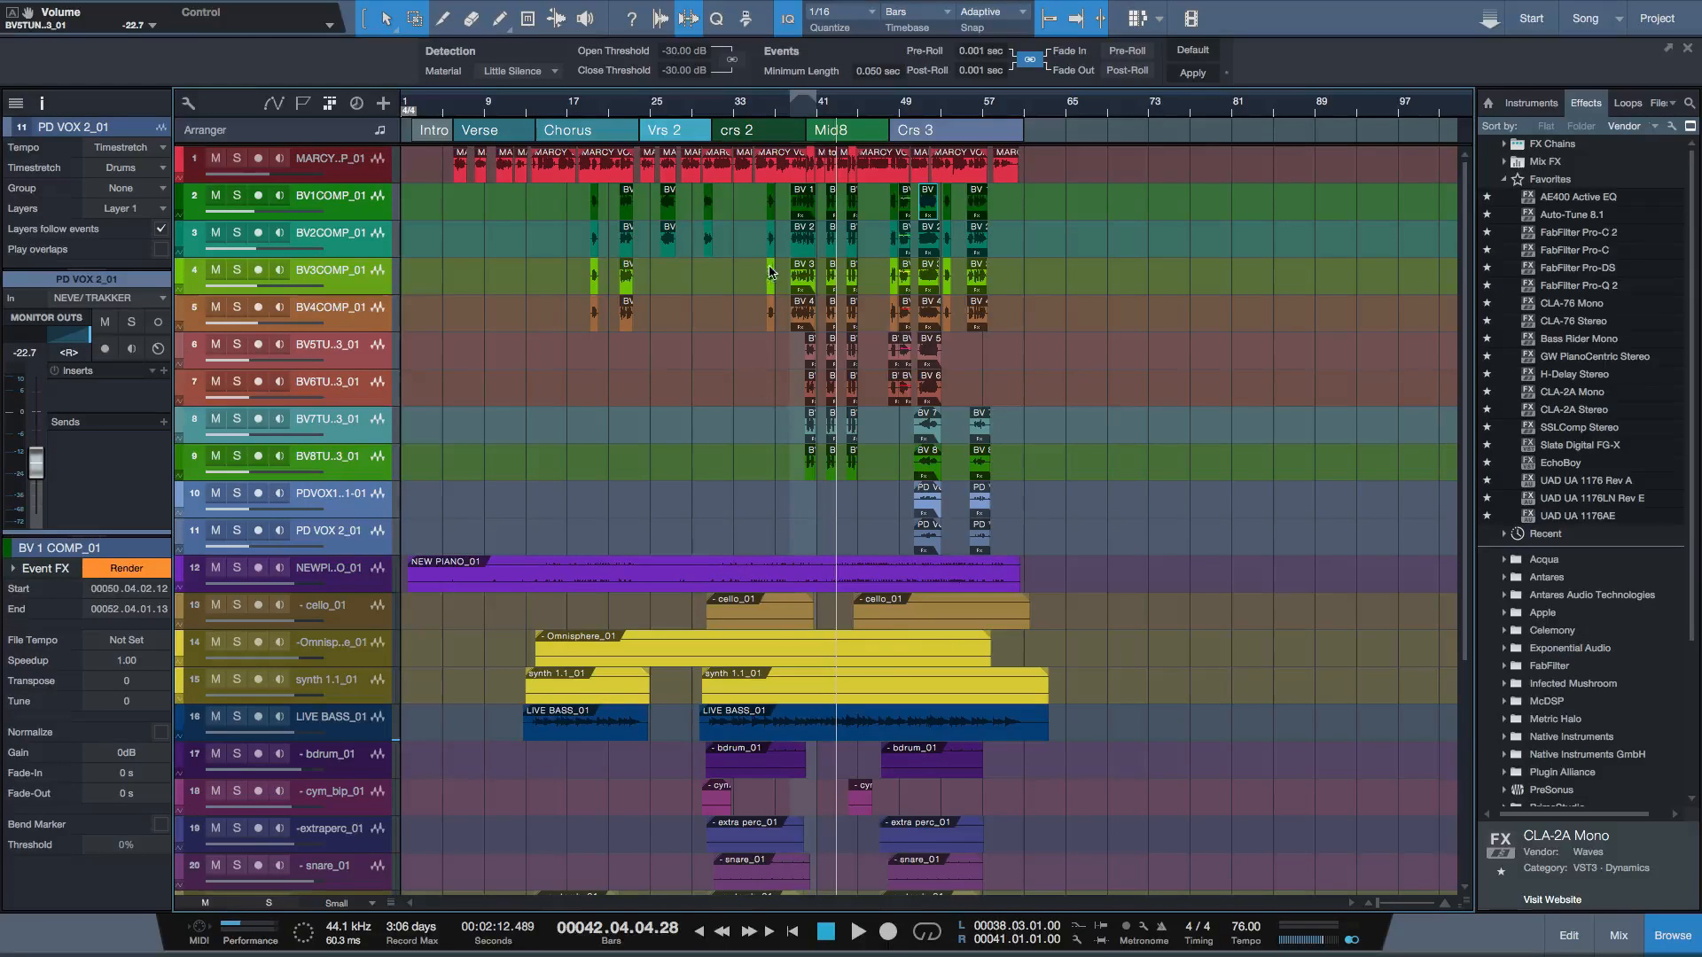
# Solo the BV1COMP_01 track, turn on looping and audition the loop from around bar 39.
pyautogui.click(346, 213)
pyautogui.click(238, 196)
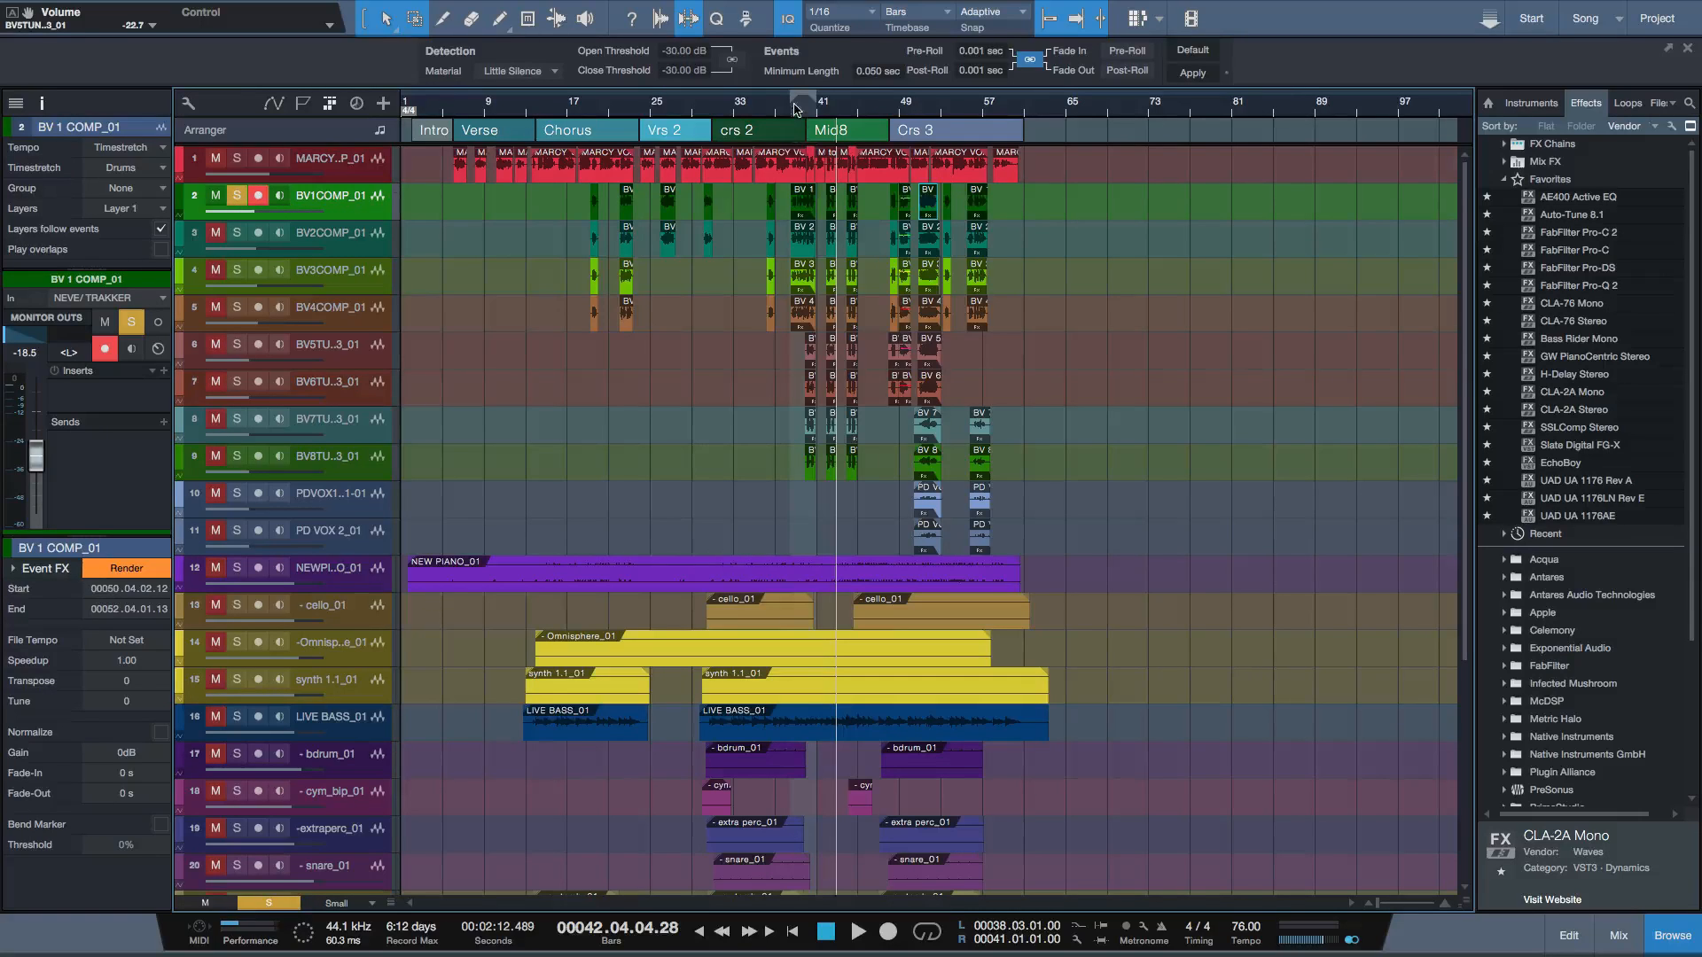
pyautogui.click(928, 932)
pyautogui.click(791, 115)
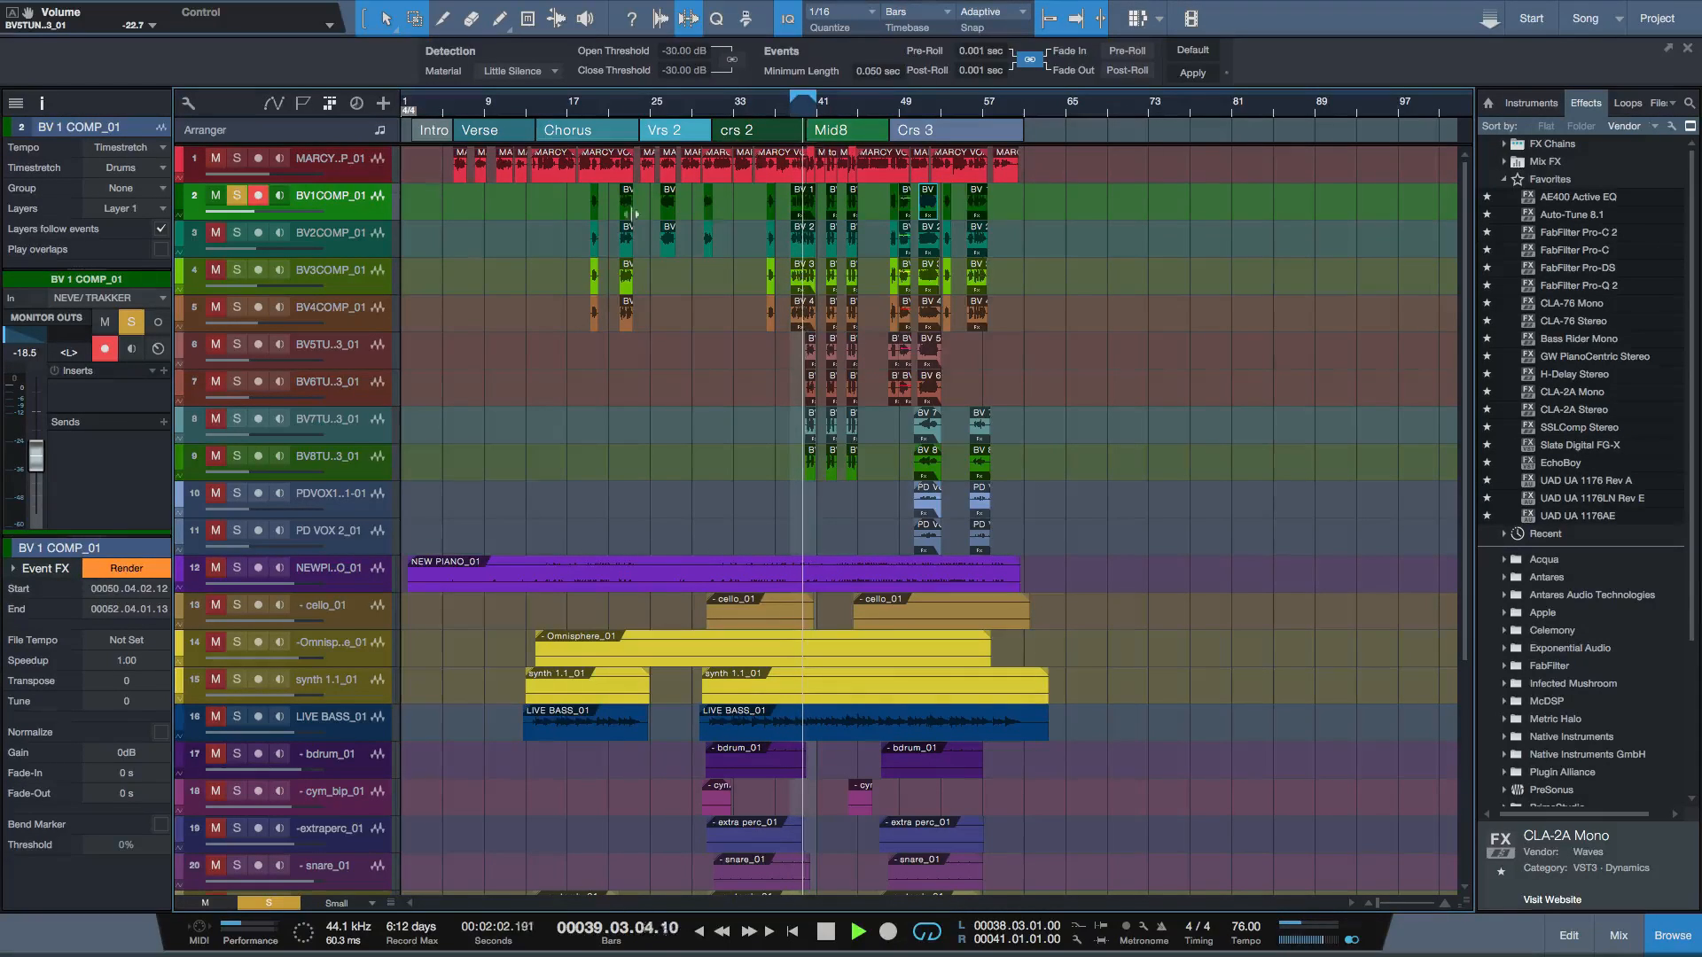
pyautogui.press('space')
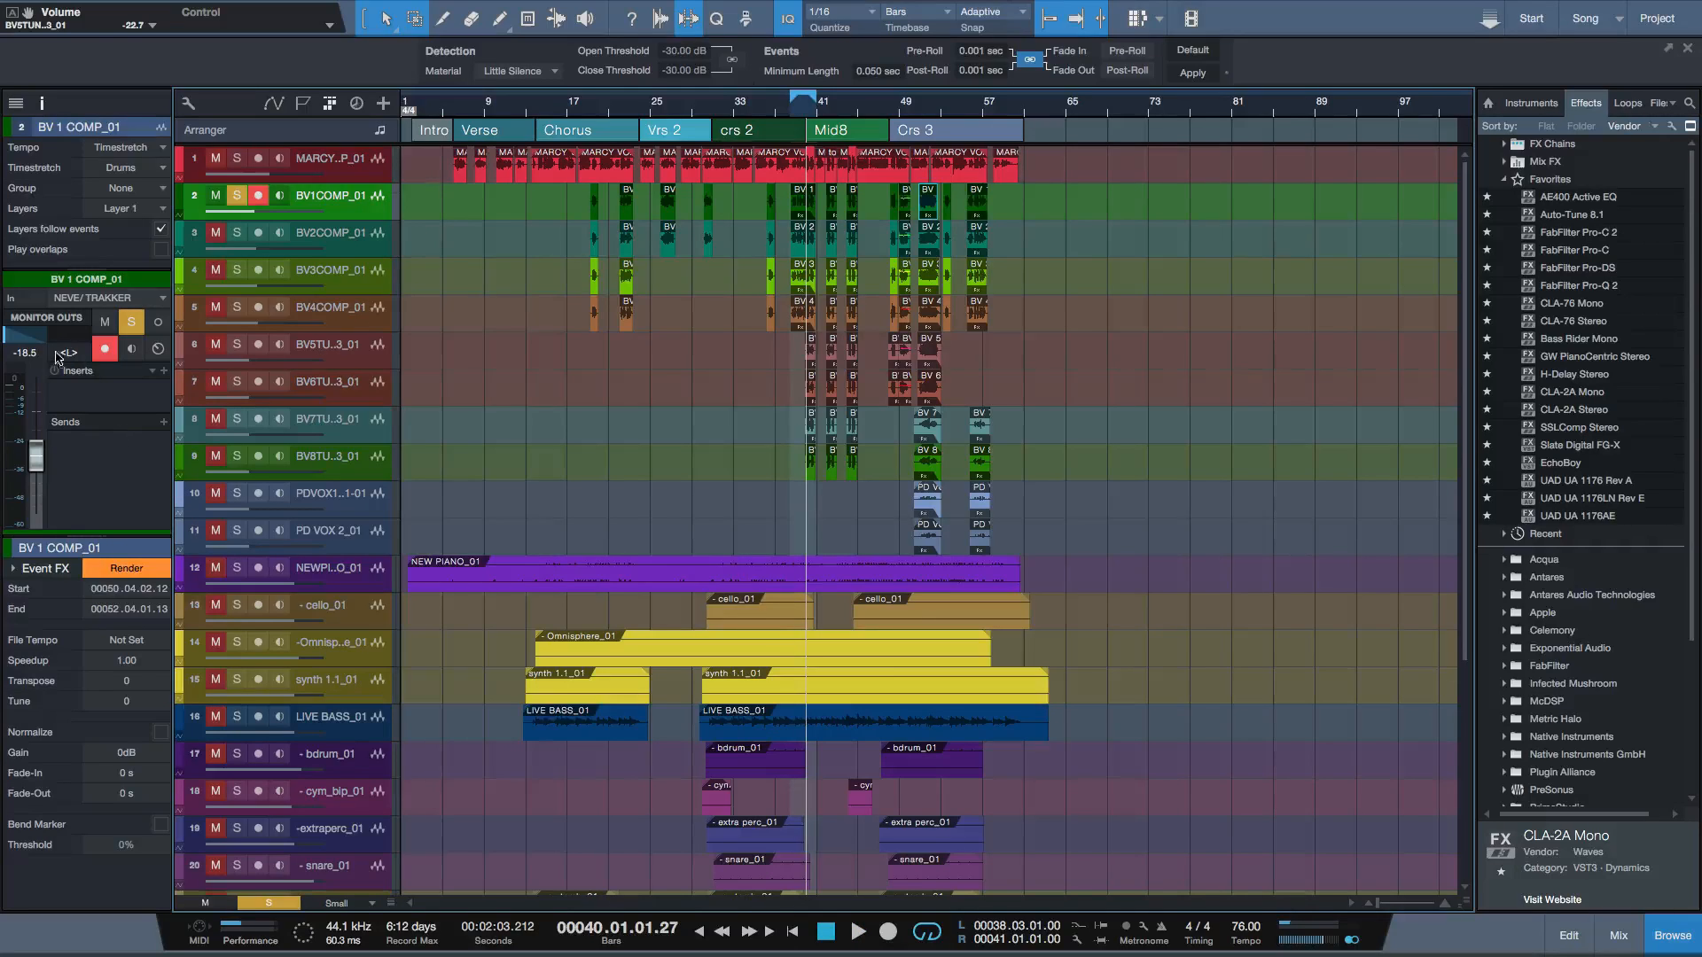
# Pan the BV 1 COMP_01 track to R1 and audition the looped section.
pyautogui.moveTo(8, 336); pyautogui.dragTo(48, 336)
pyautogui.click(798, 118)
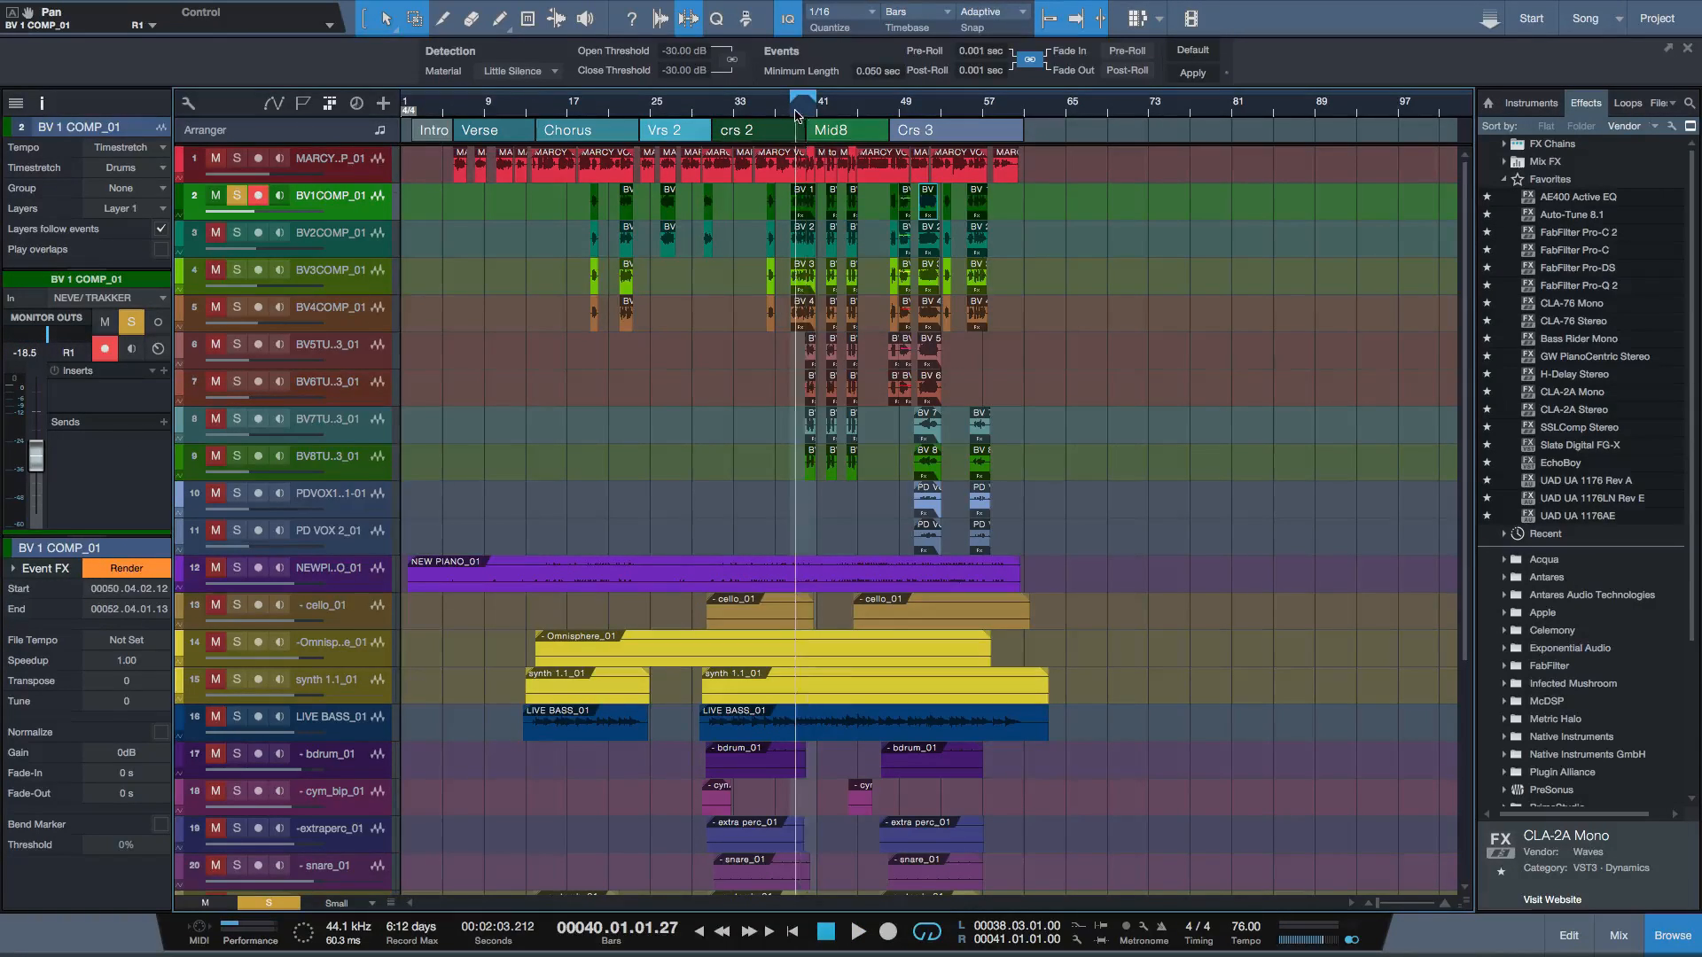
pyautogui.press('space')
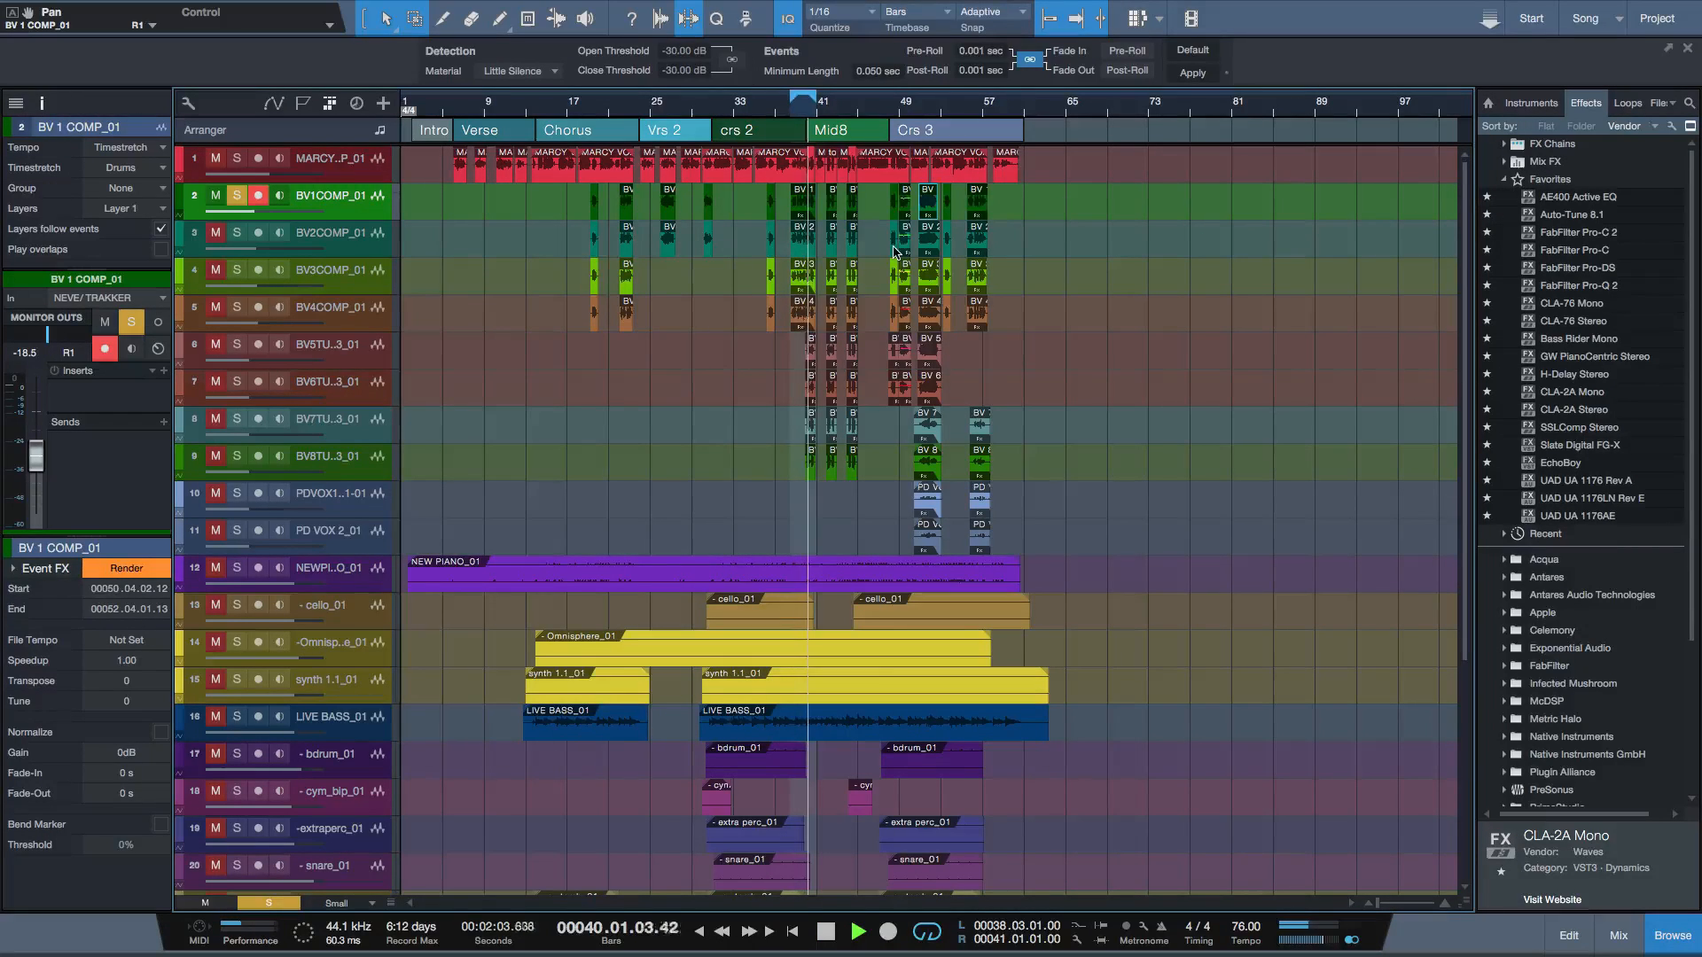
pyautogui.press('space')
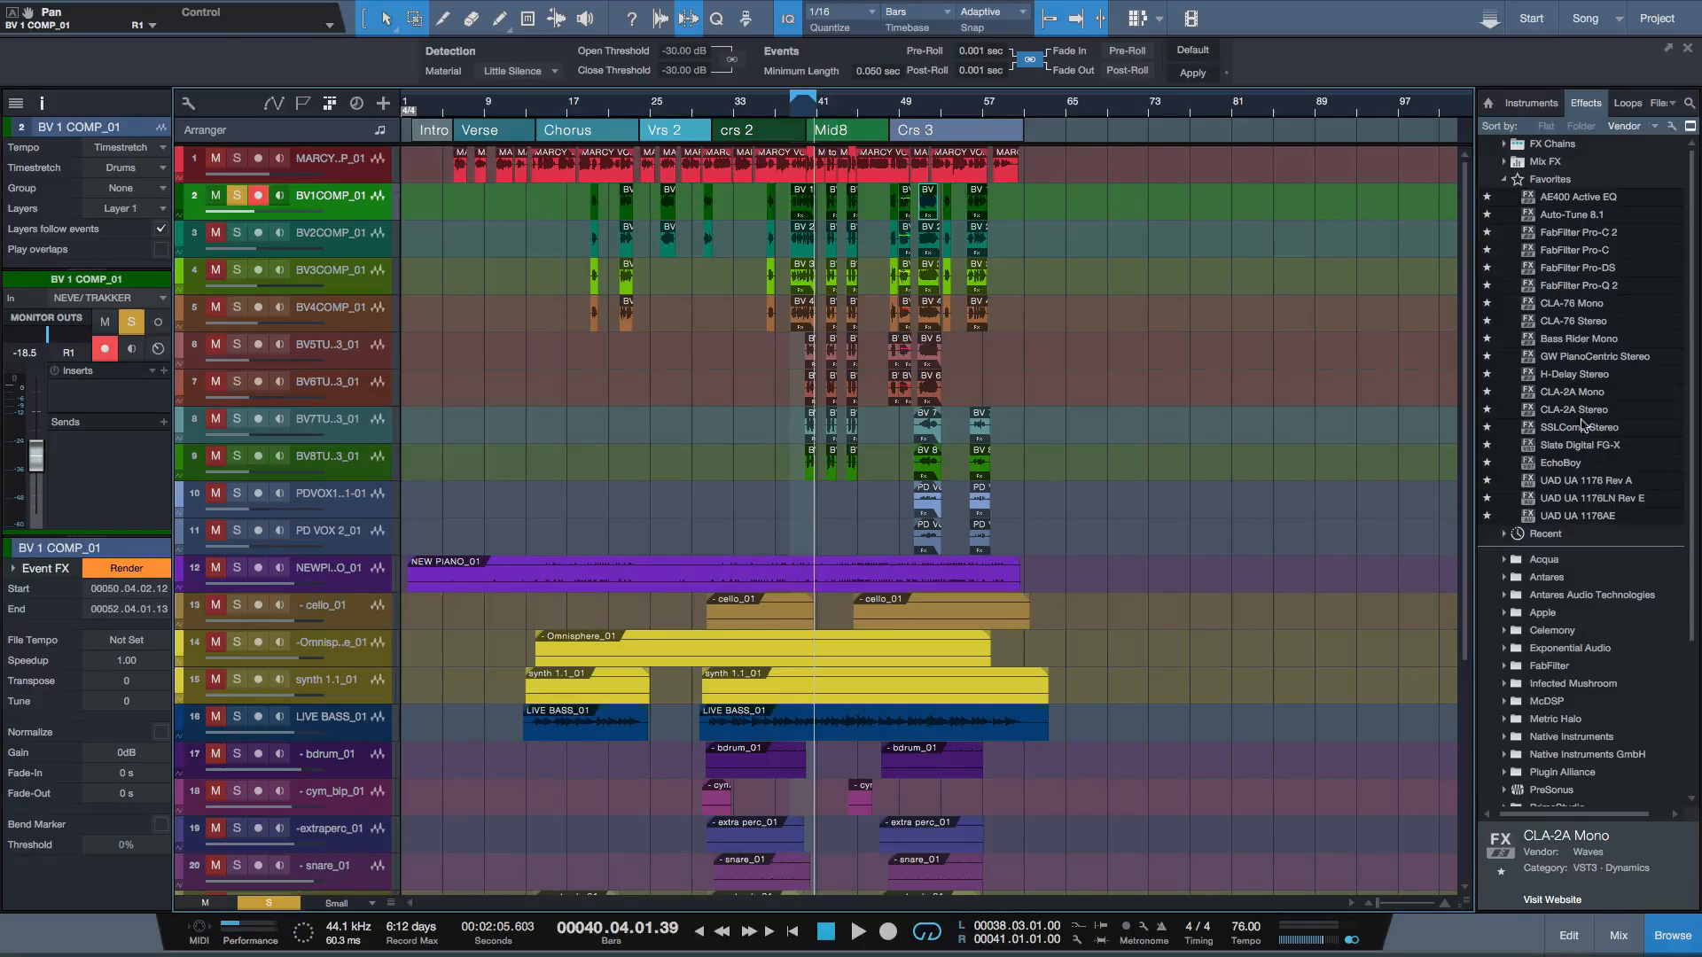
# Insert FabFilter Pro-Q 2 on the BV 1 COMP_01 track and play the loop through its analyzer.
pyautogui.click(1571, 286)
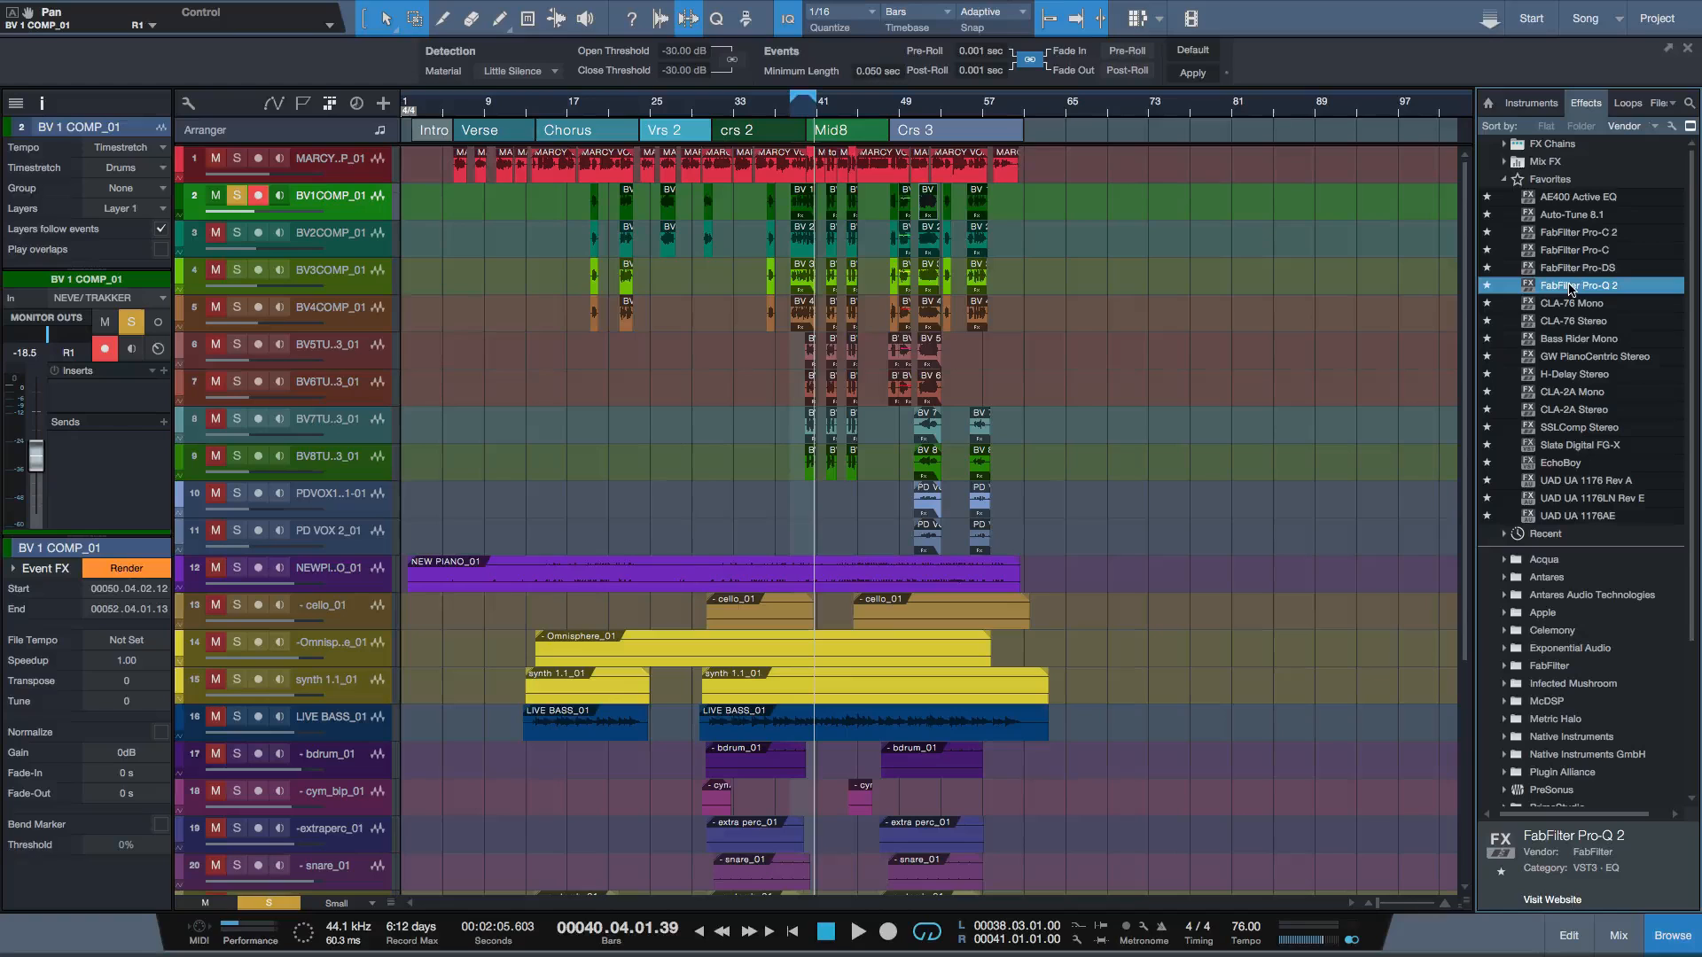
pyautogui.moveTo(1568, 288); pyautogui.dragTo(122, 400)
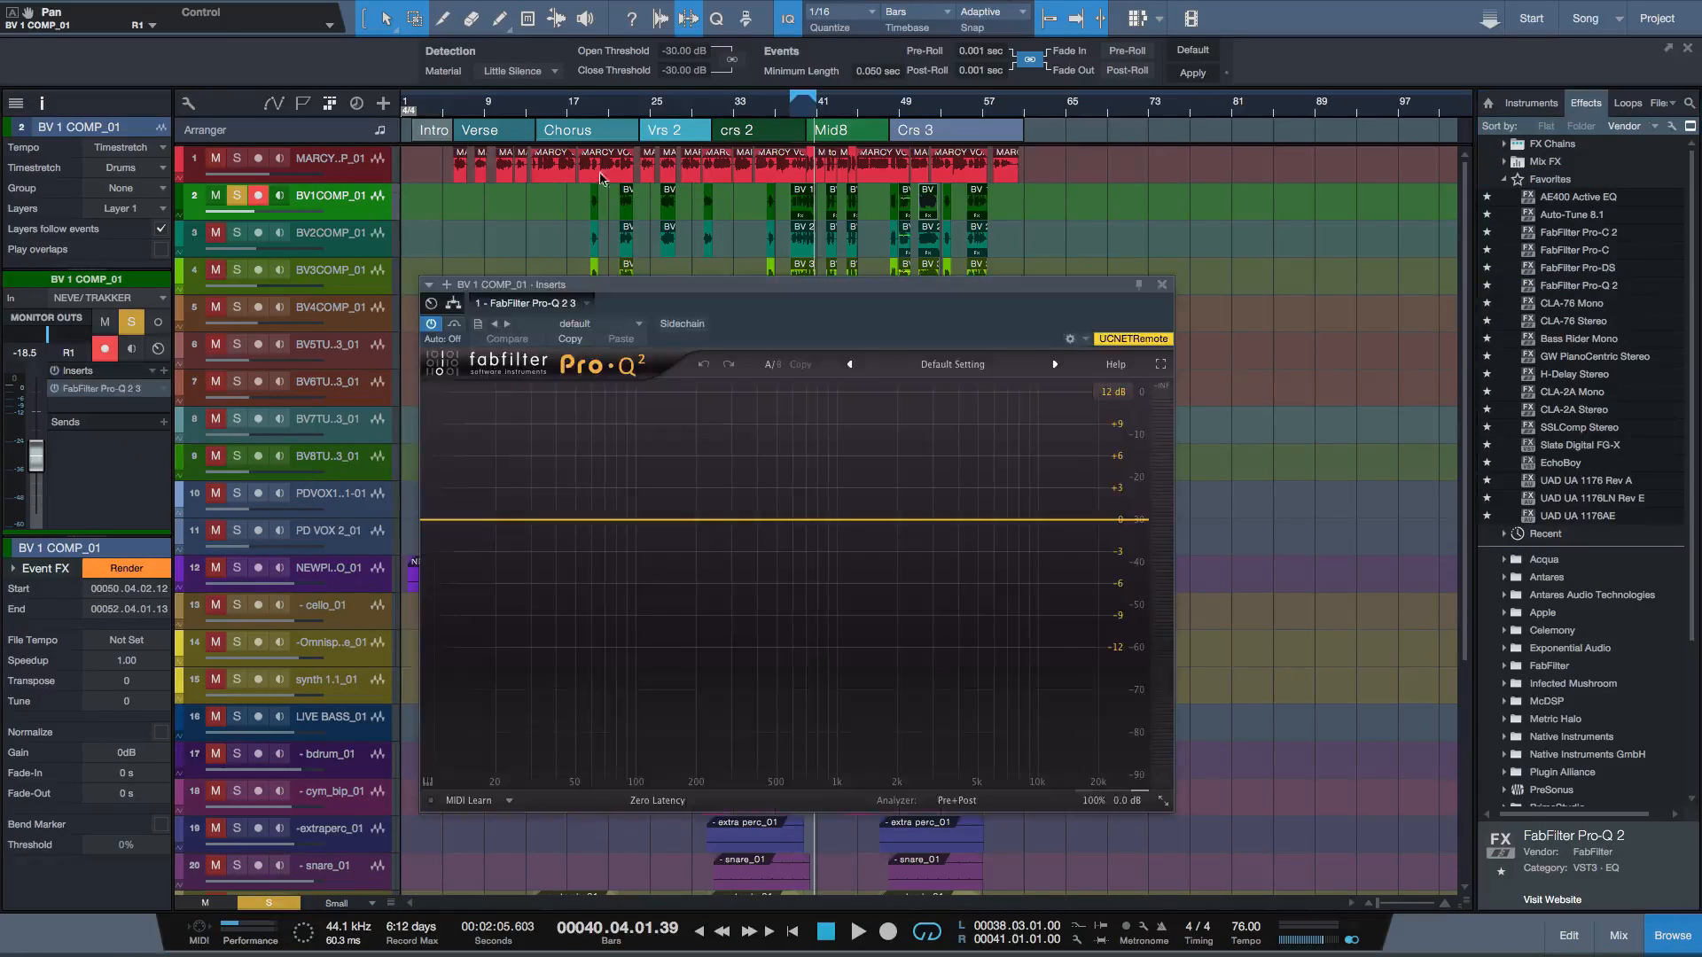
pyautogui.click(793, 112)
pyautogui.press('space')
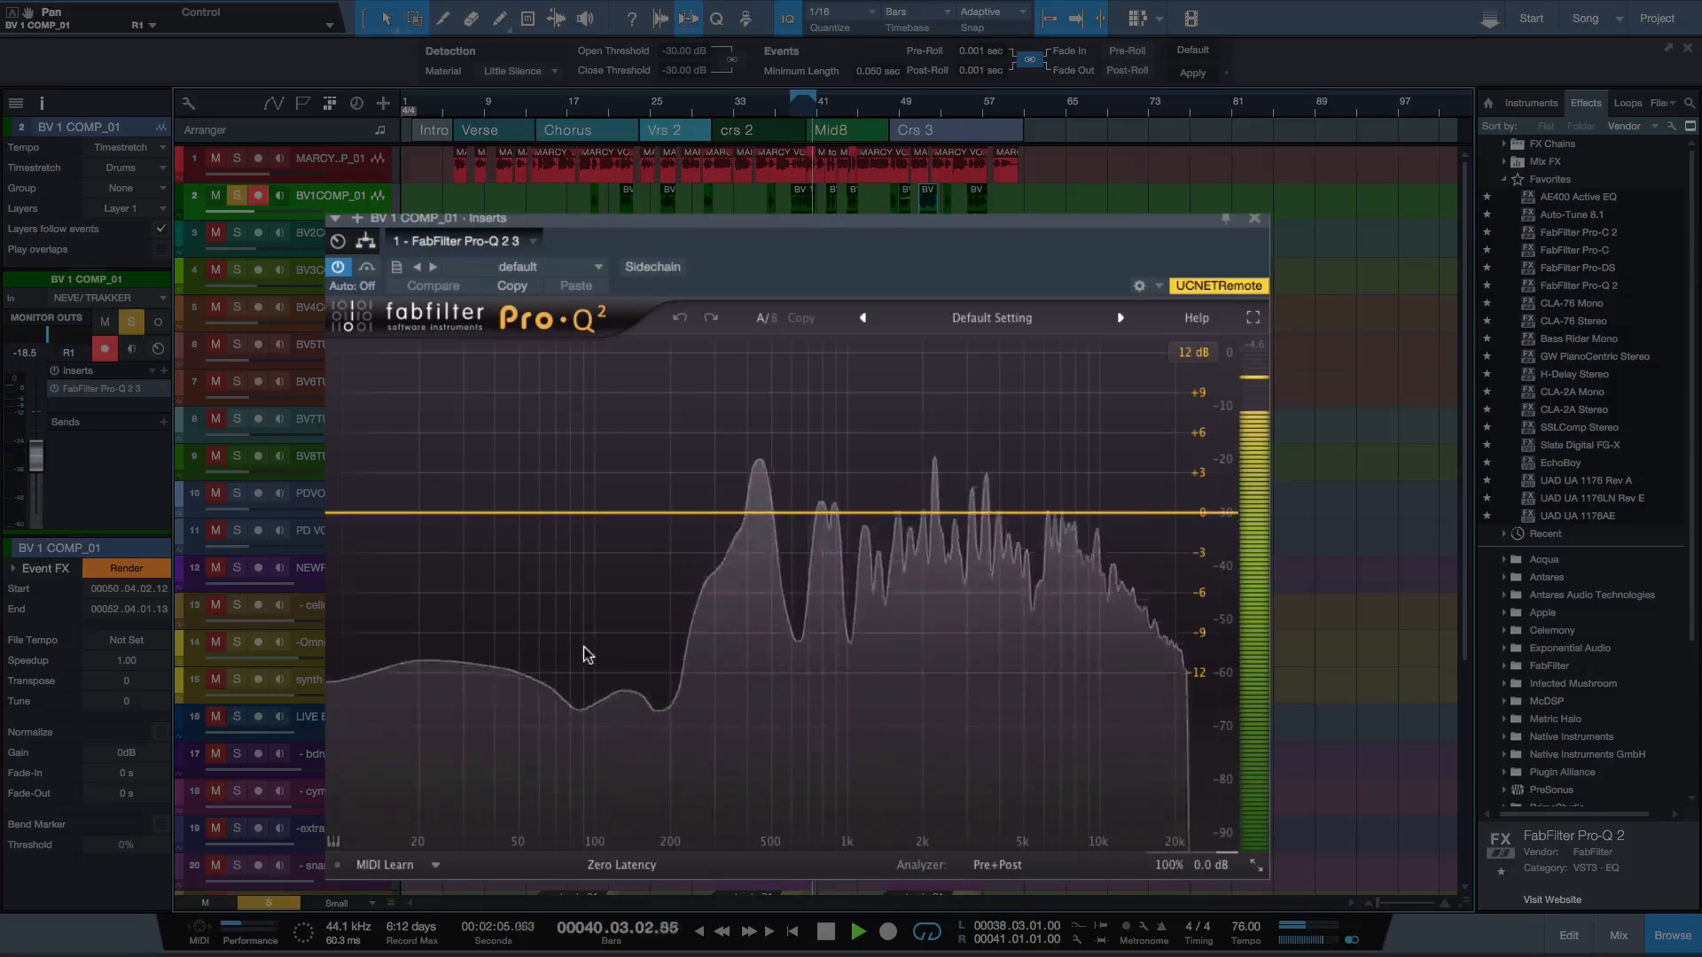
pyautogui.press('space')
pyautogui.click(795, 108)
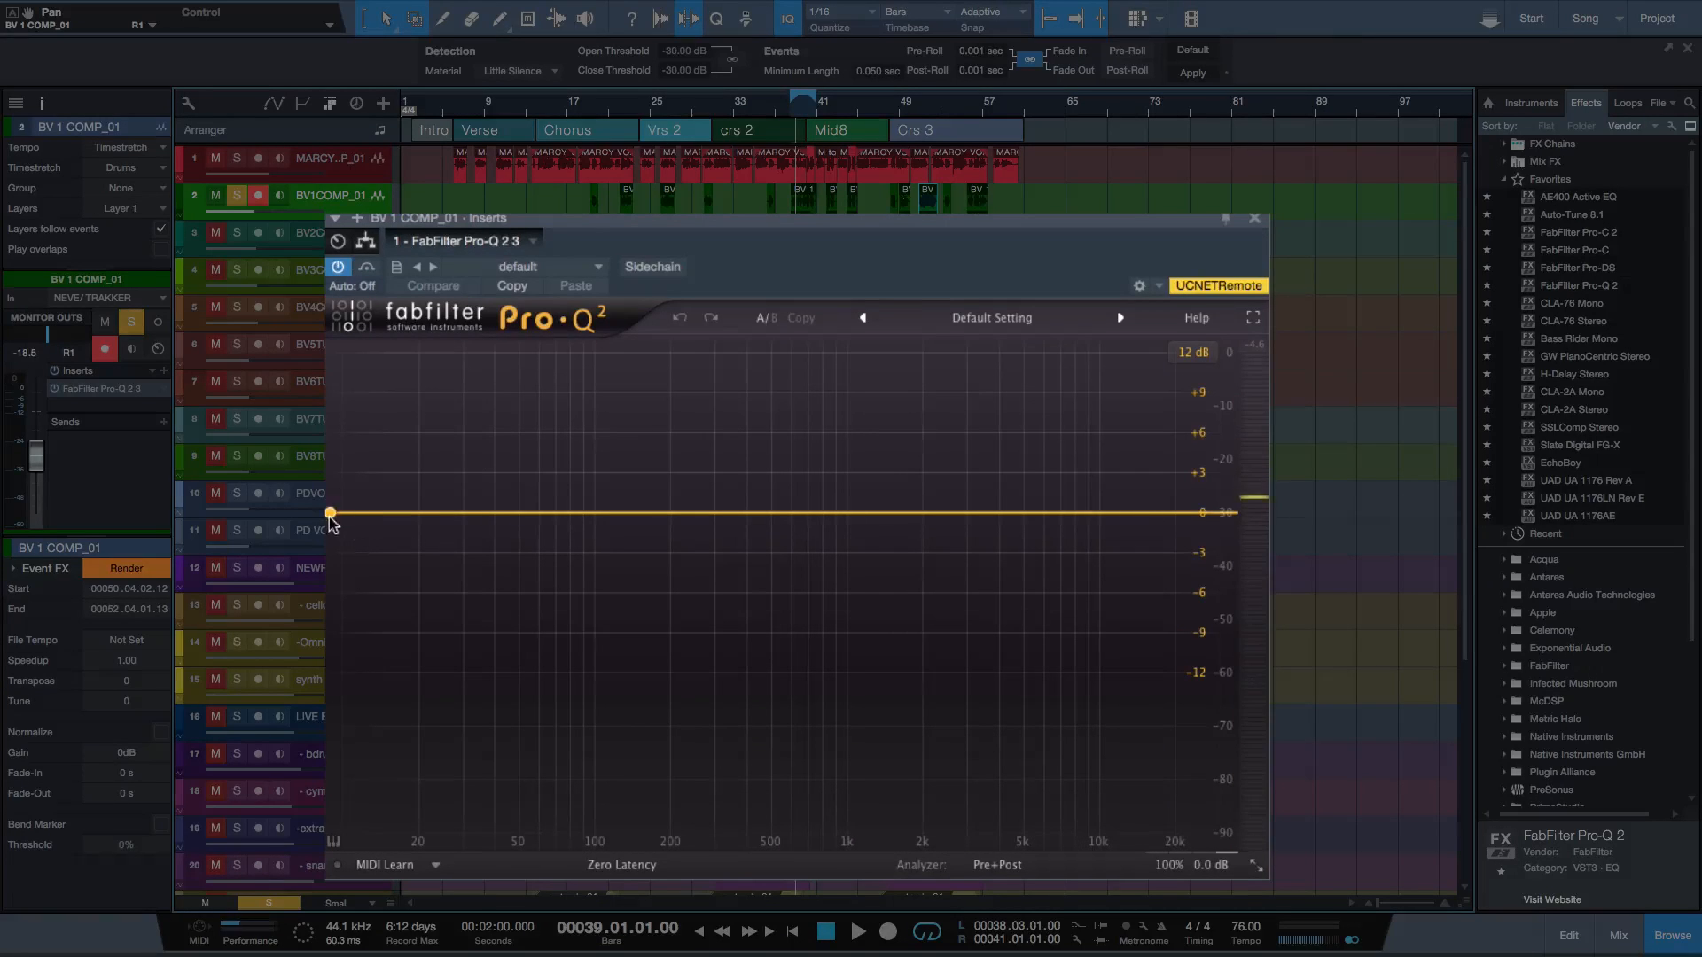
# Add a 12 dB/oct low cut at about 117 Hz to BV 1's EQ during playback and close the plug-in window.
pyautogui.press('space')
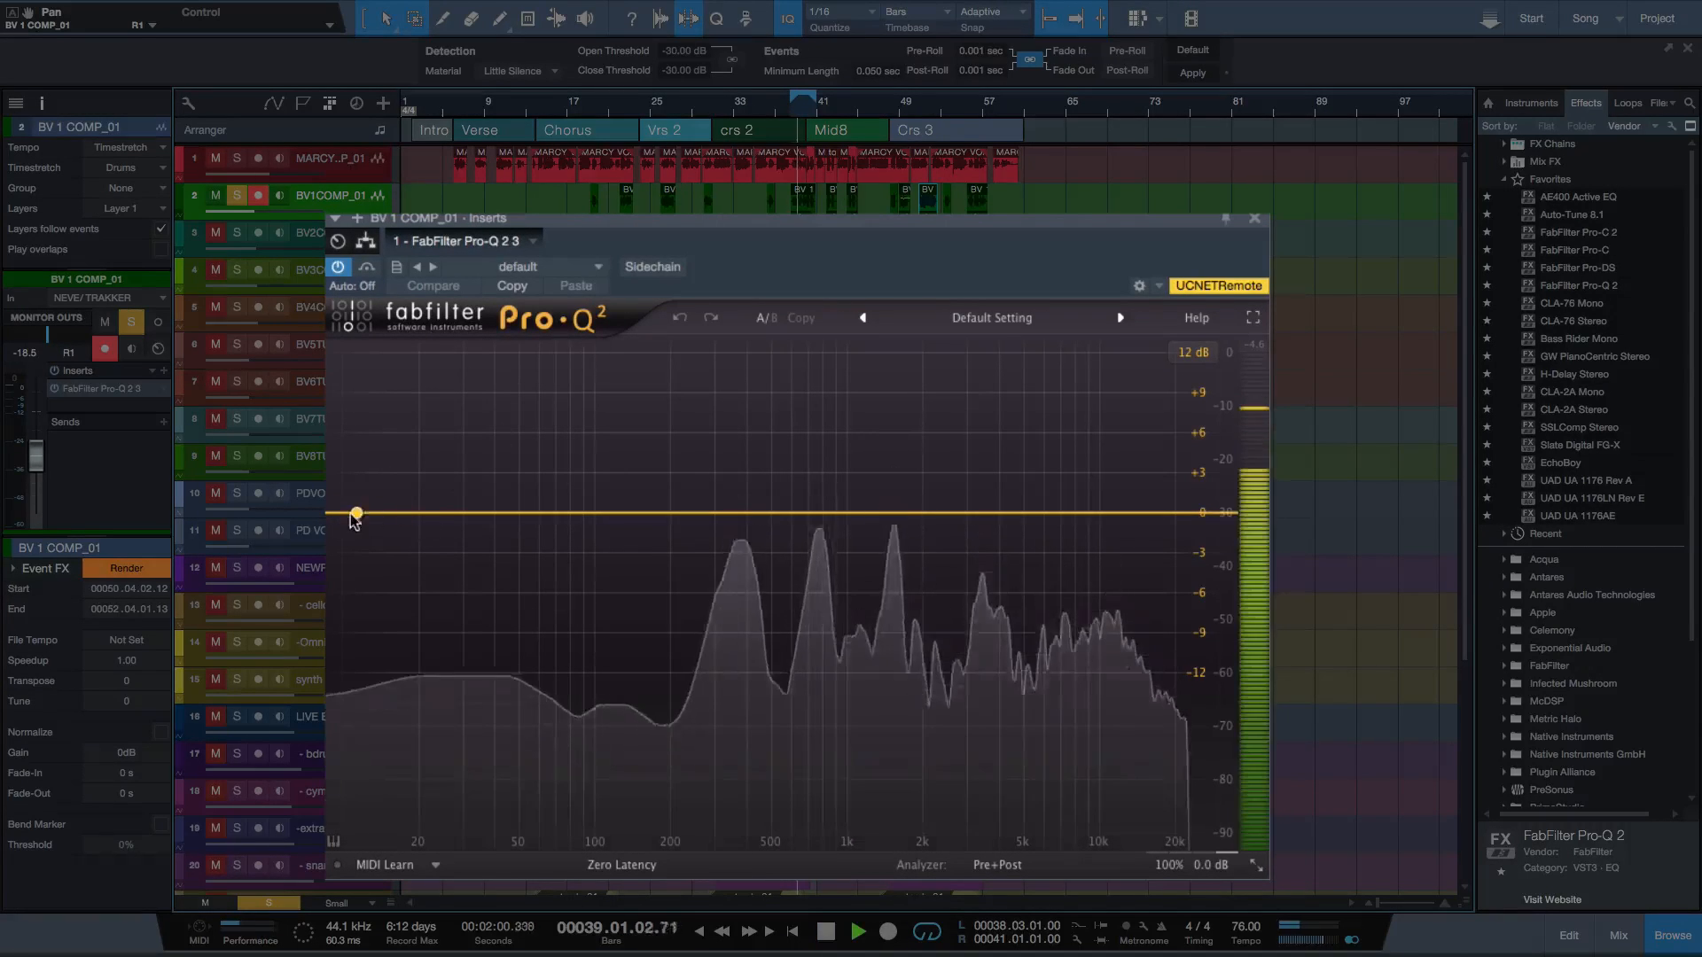
pyautogui.moveTo(331, 516); pyautogui.dragTo(643, 474)
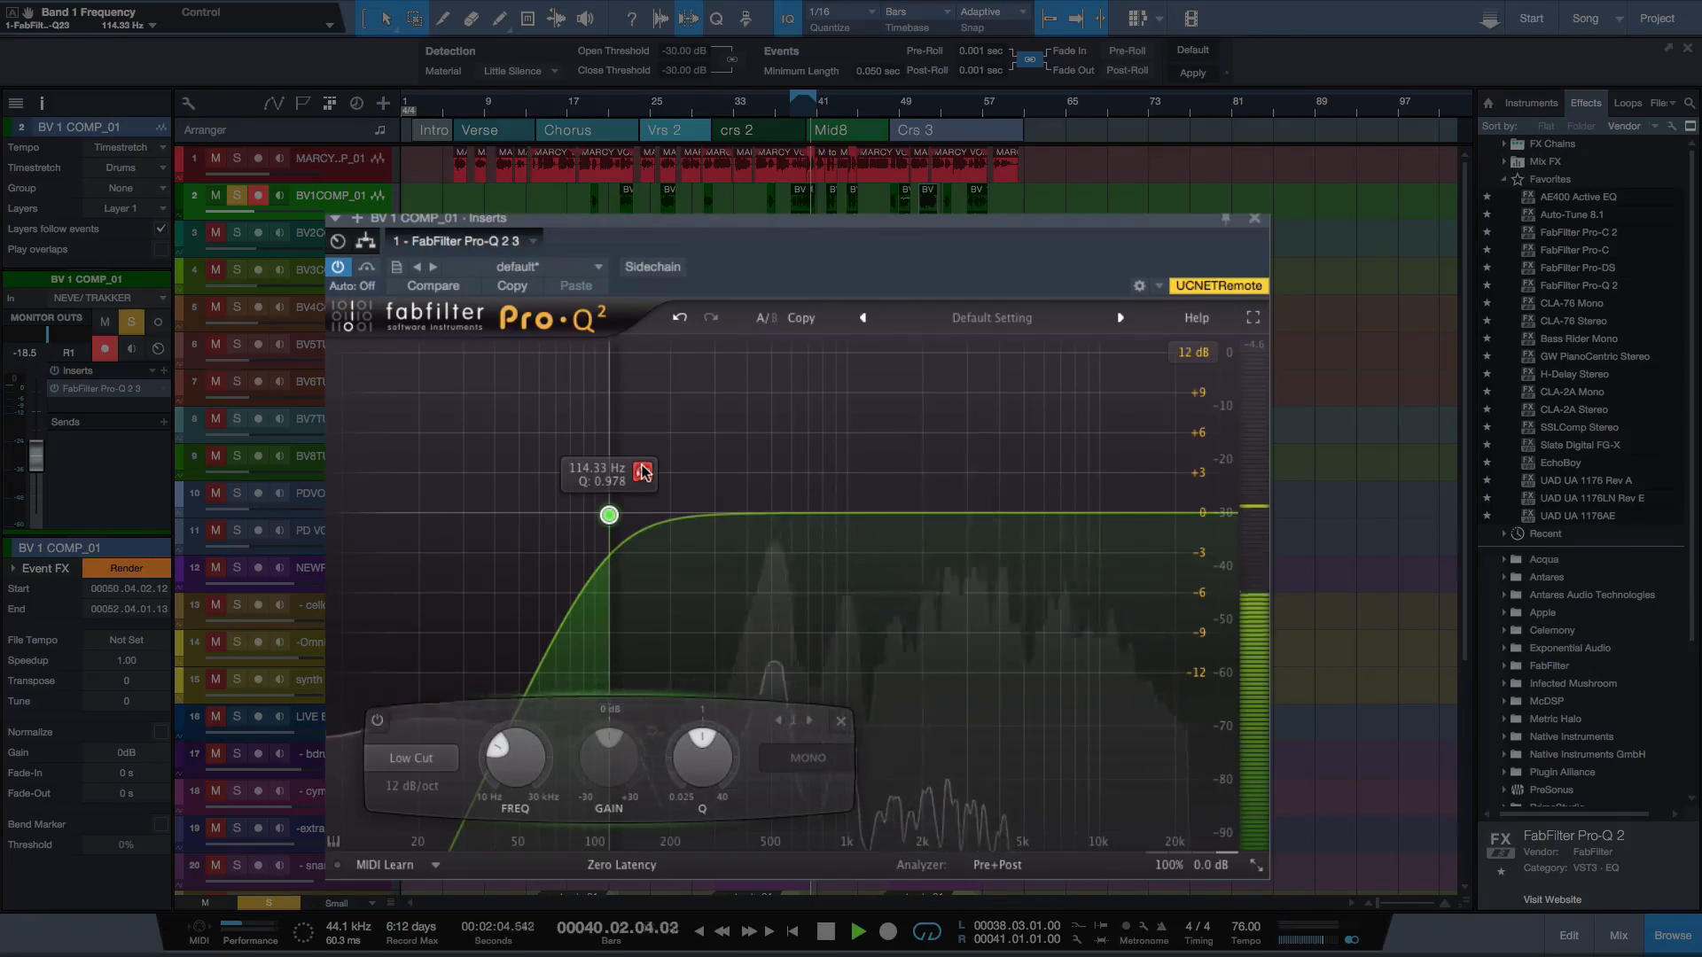
pyautogui.moveTo(643, 472); pyautogui.dragTo(645, 472)
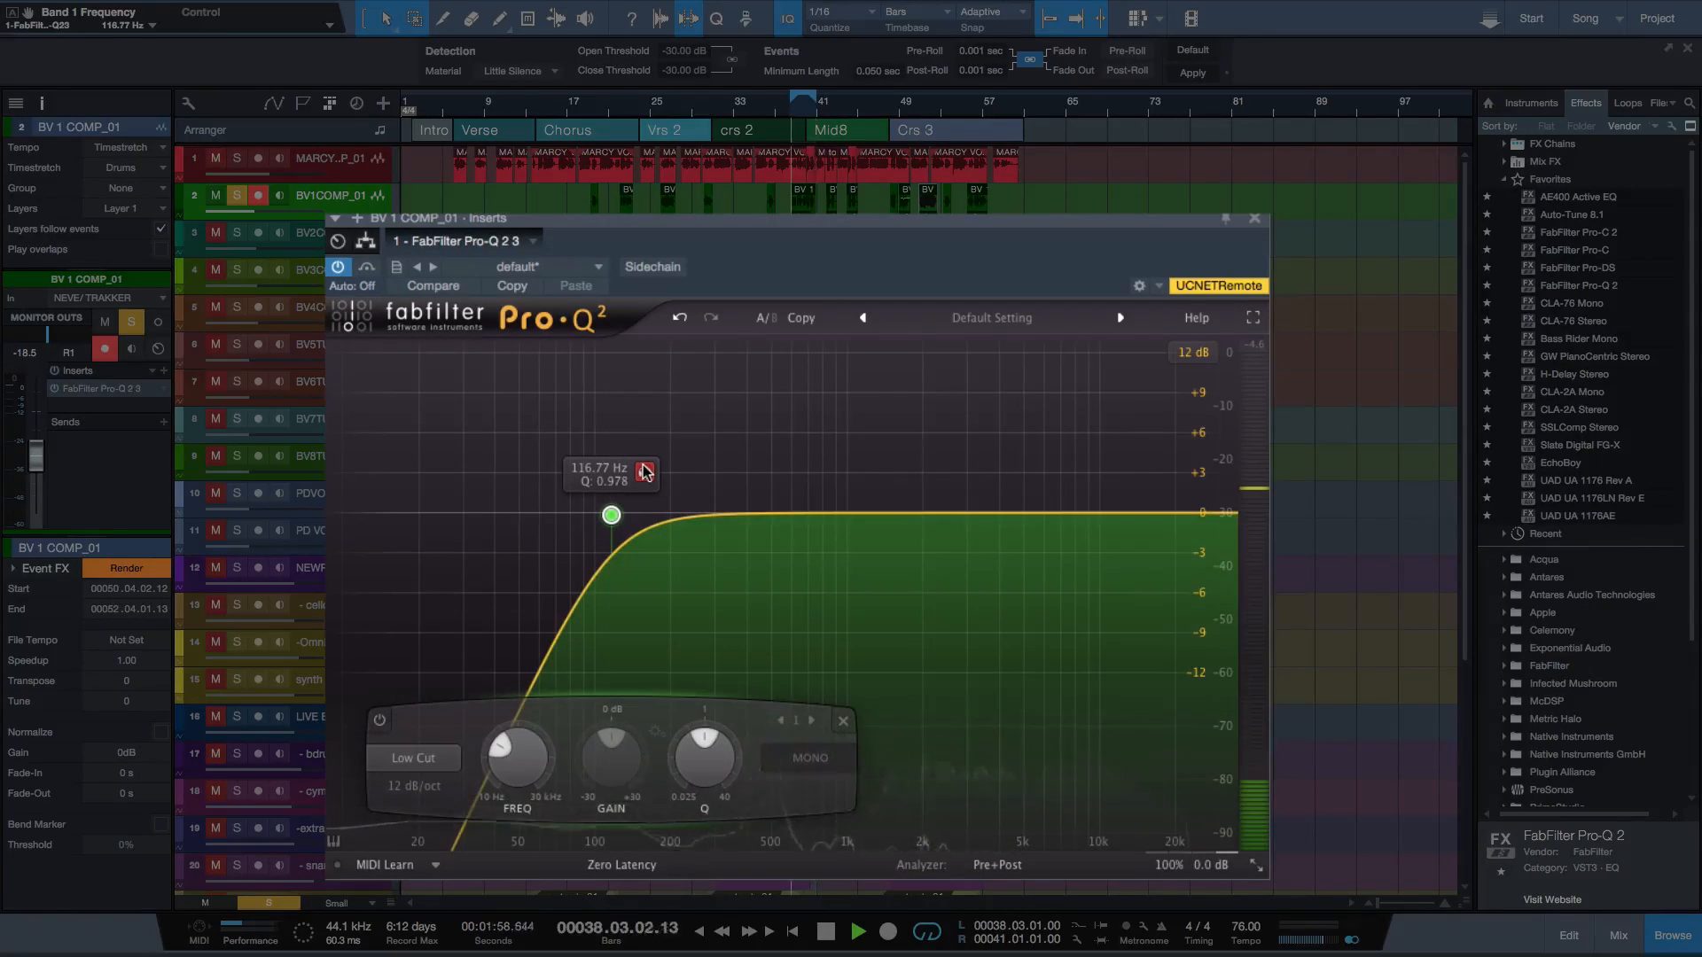
pyautogui.press('space')
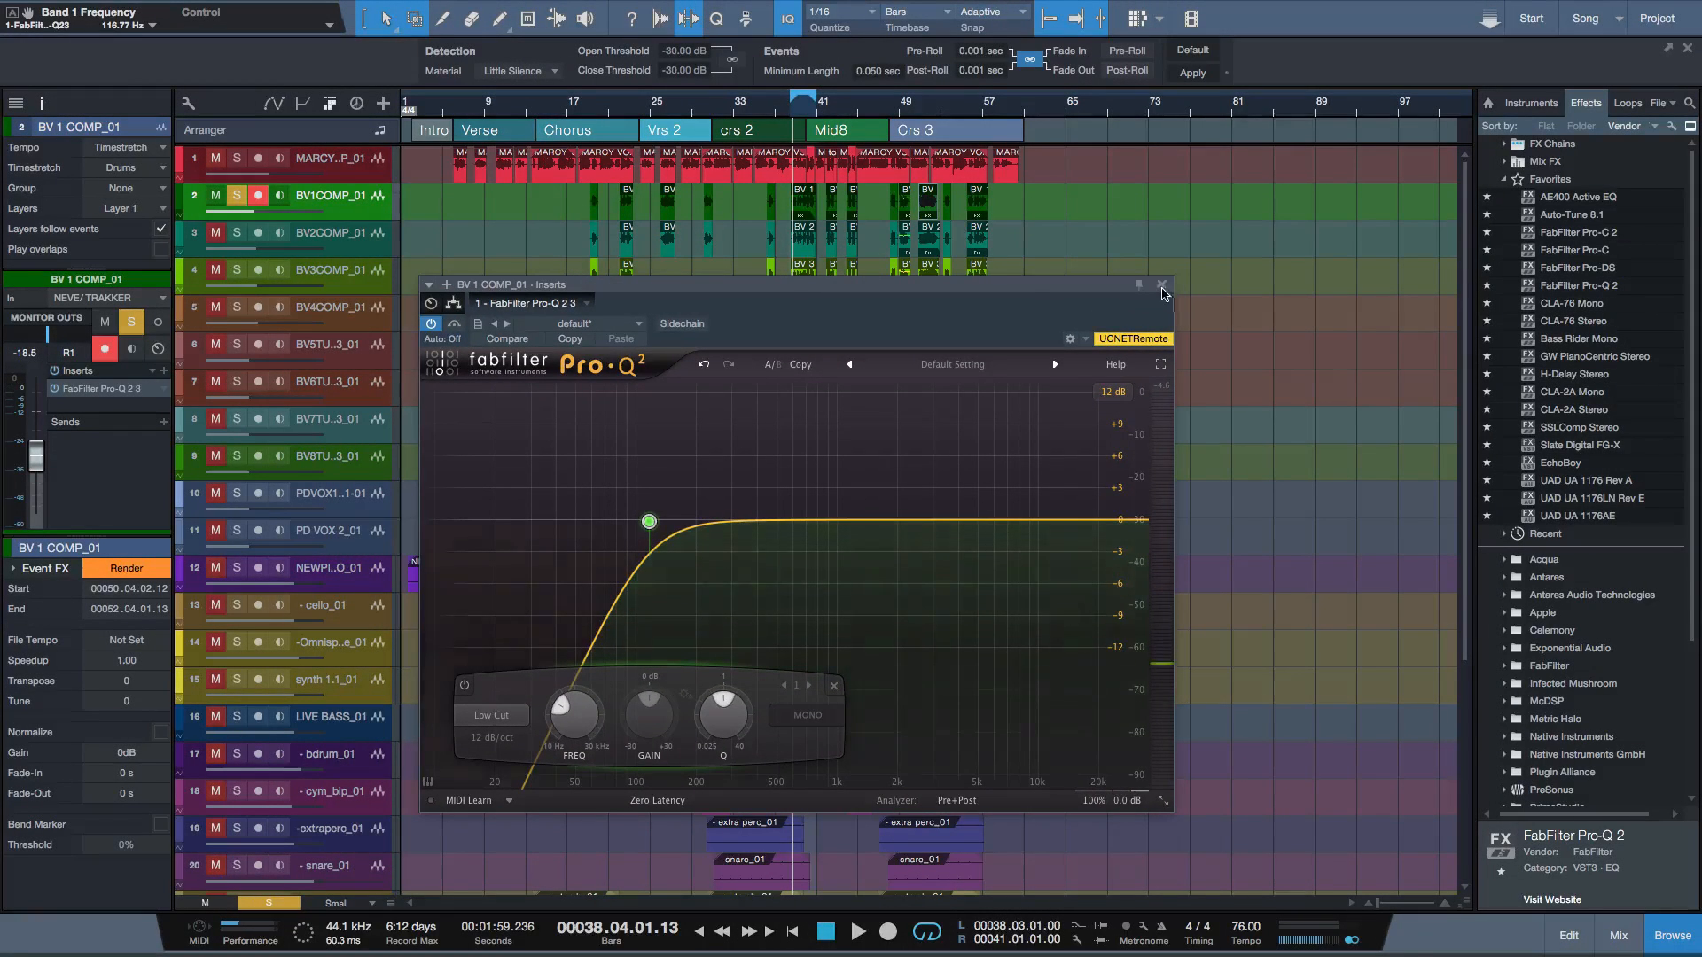
pyautogui.click(1160, 285)
# Copy the Pro-Q 2 insert from the BV 1 COMP_01 track to the BV 2 COMP_01 track.
pyautogui.click(341, 245)
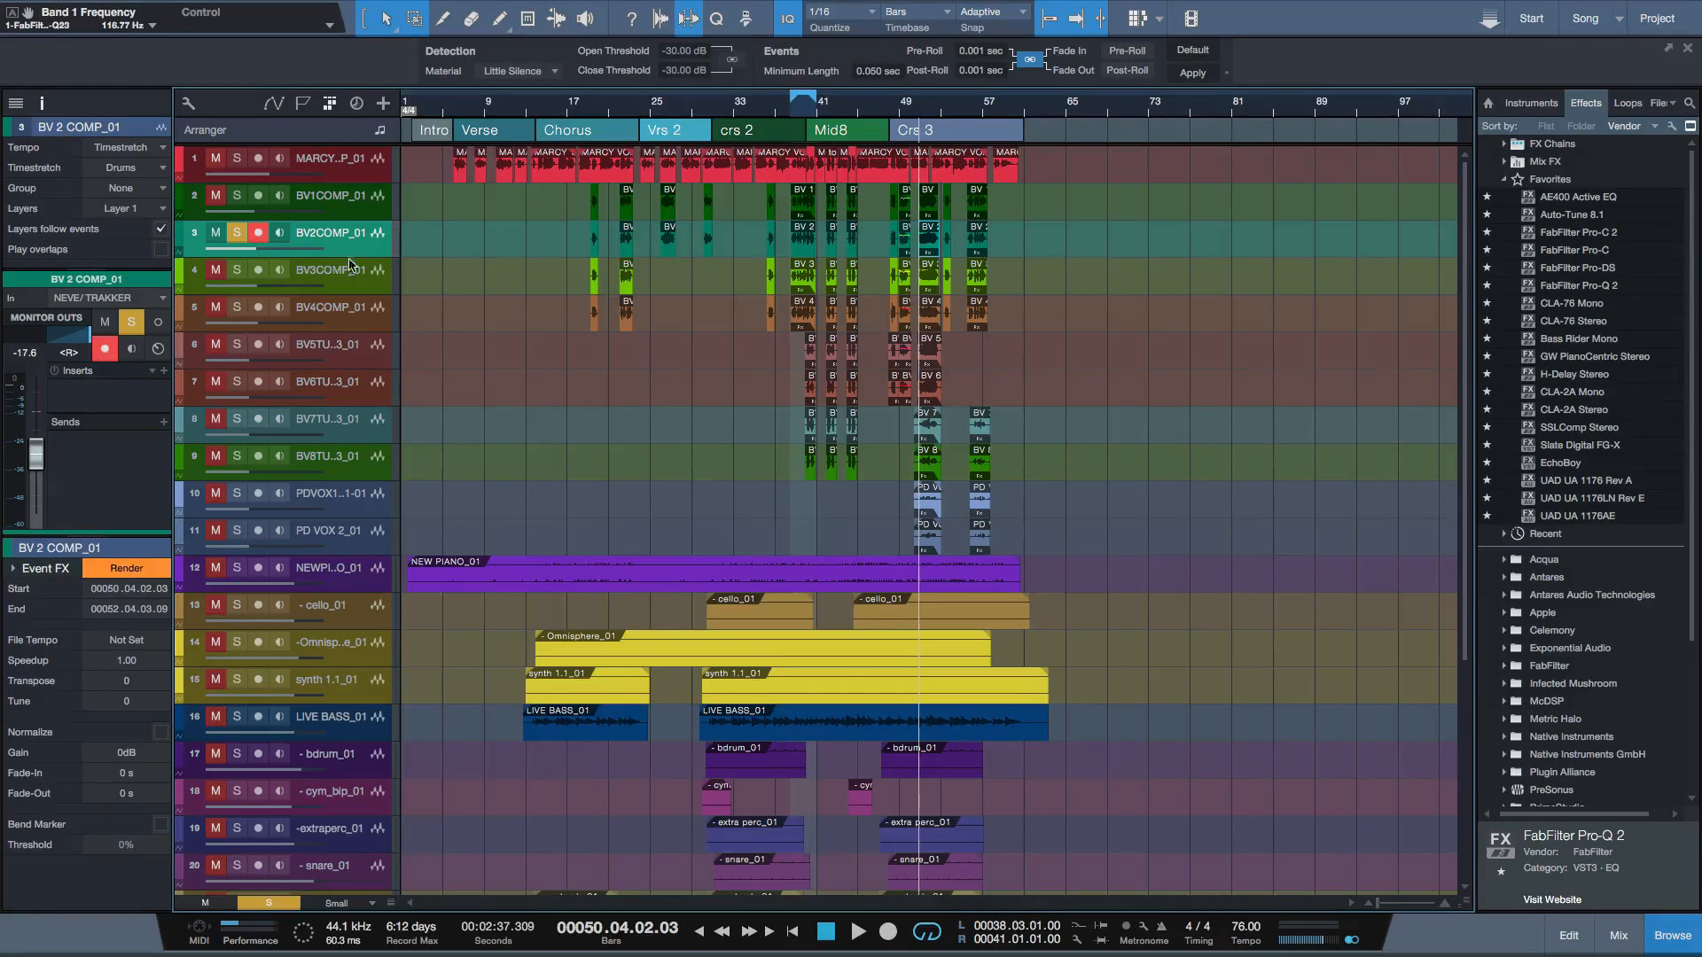
pyautogui.click(341, 197)
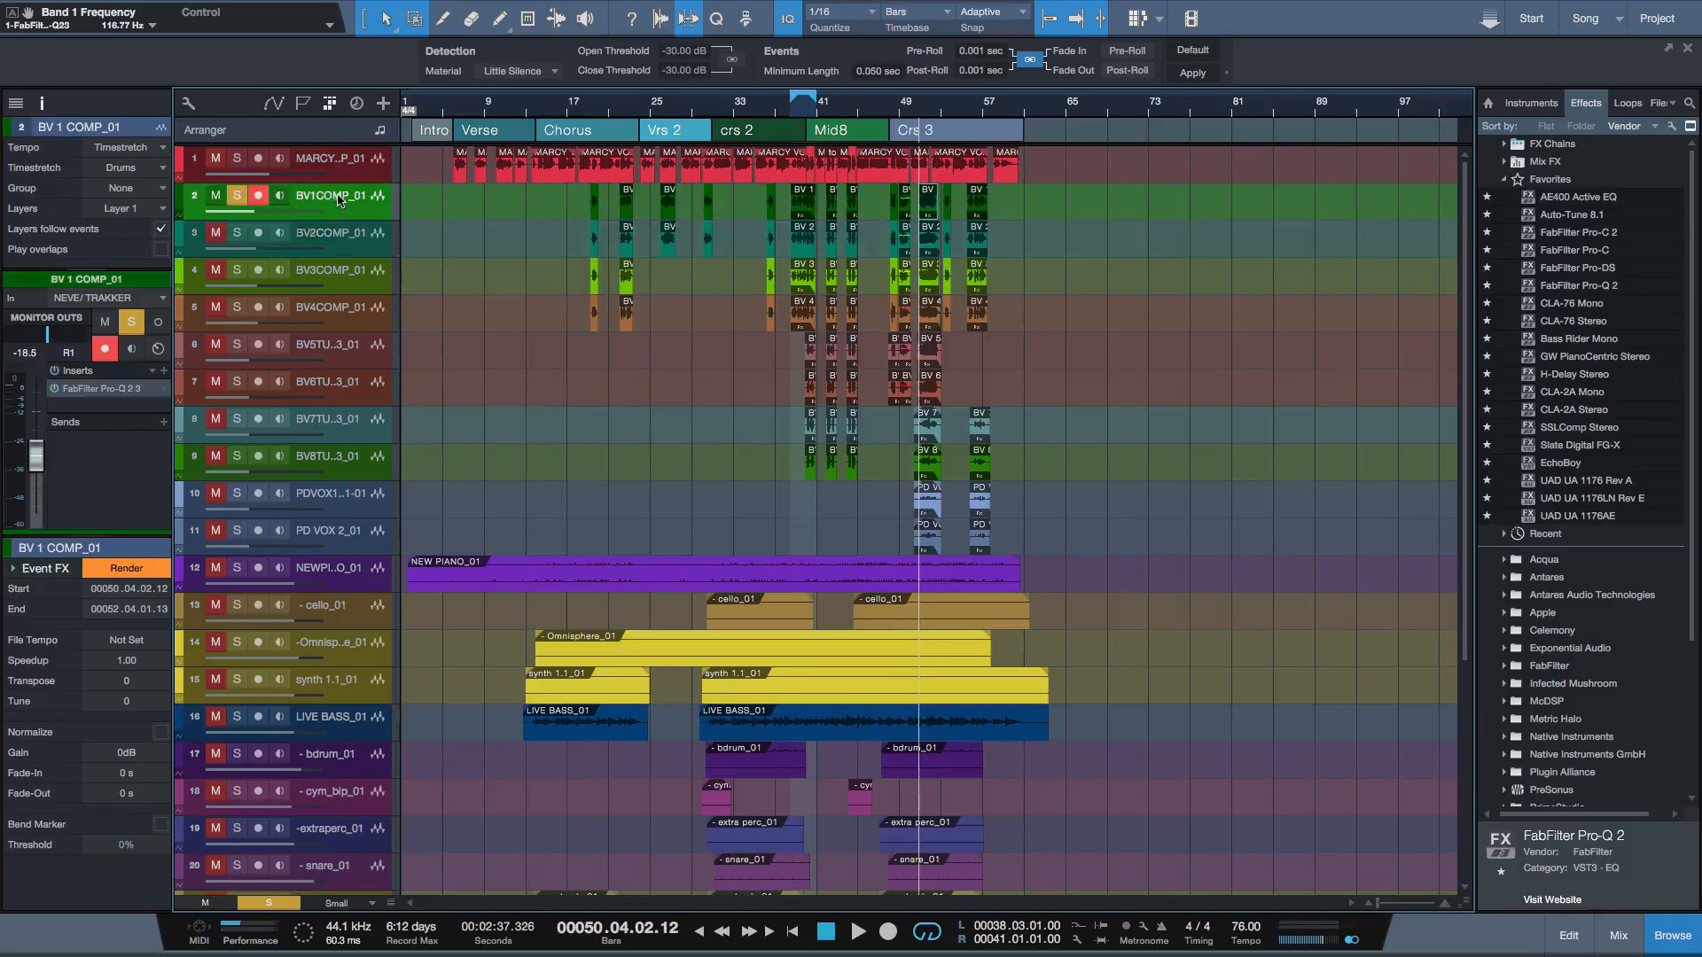
pyautogui.moveTo(119, 383); pyautogui.dragTo(343, 246)
# Select the BV 3 COMP_01 track and insert FabFilter Pro-Q 2 on it during solo playback.
pyautogui.click(230, 270)
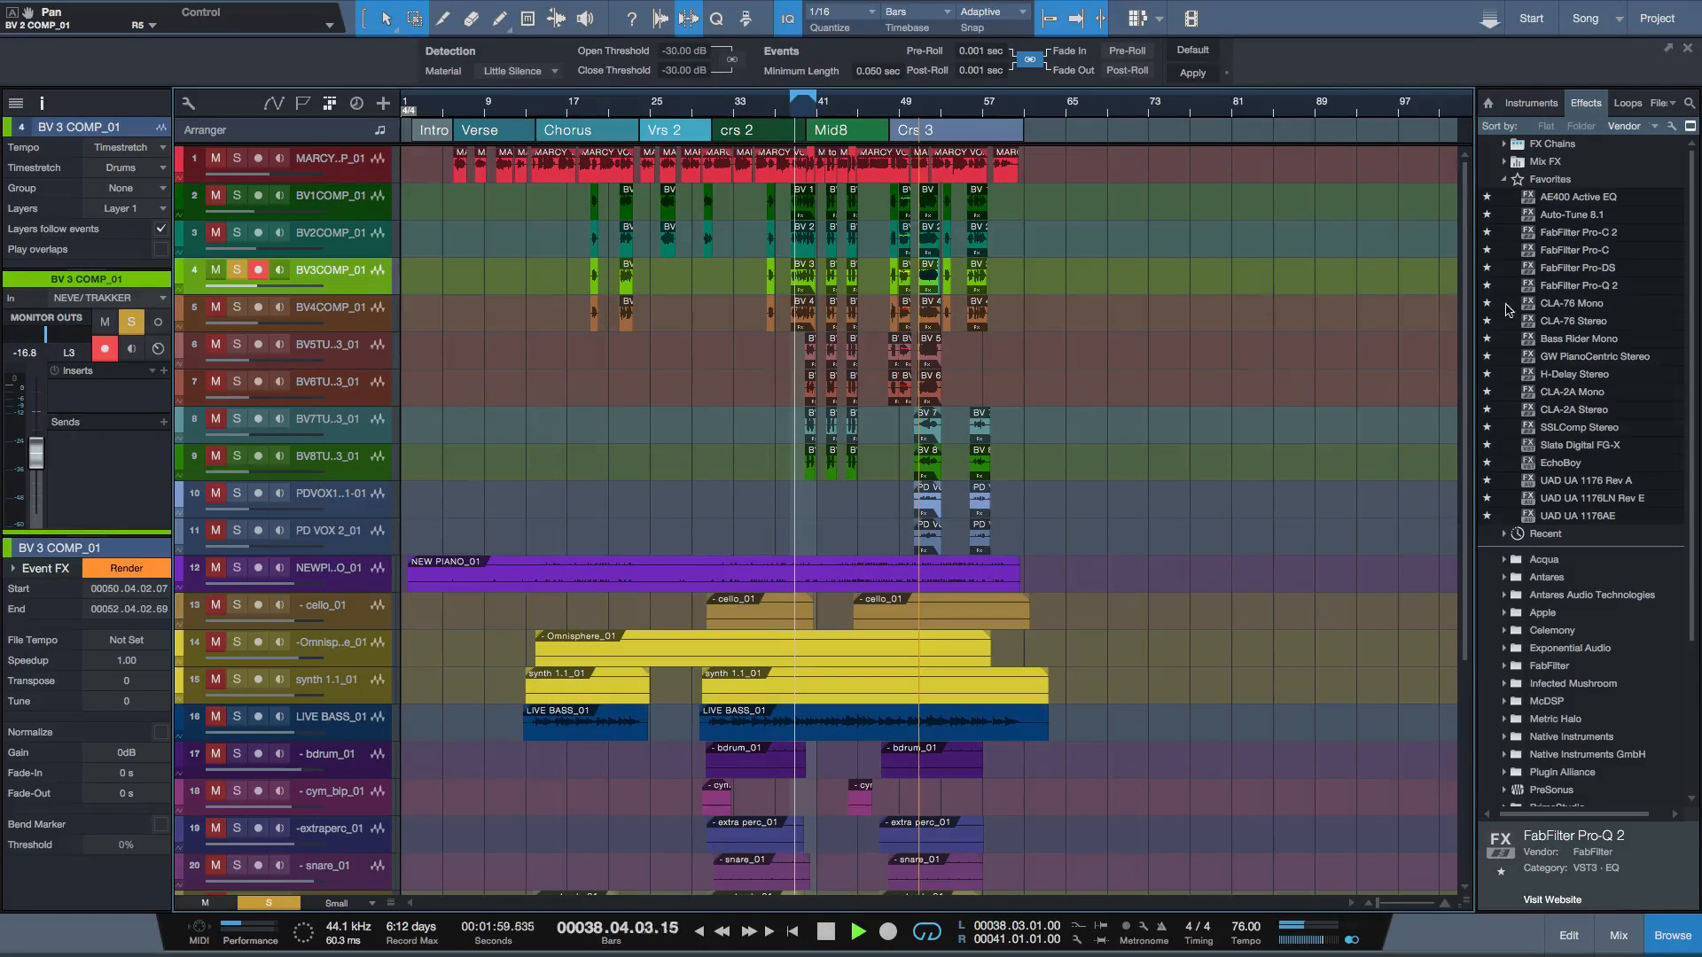
pyautogui.moveTo(1568, 280); pyautogui.dragTo(105, 388)
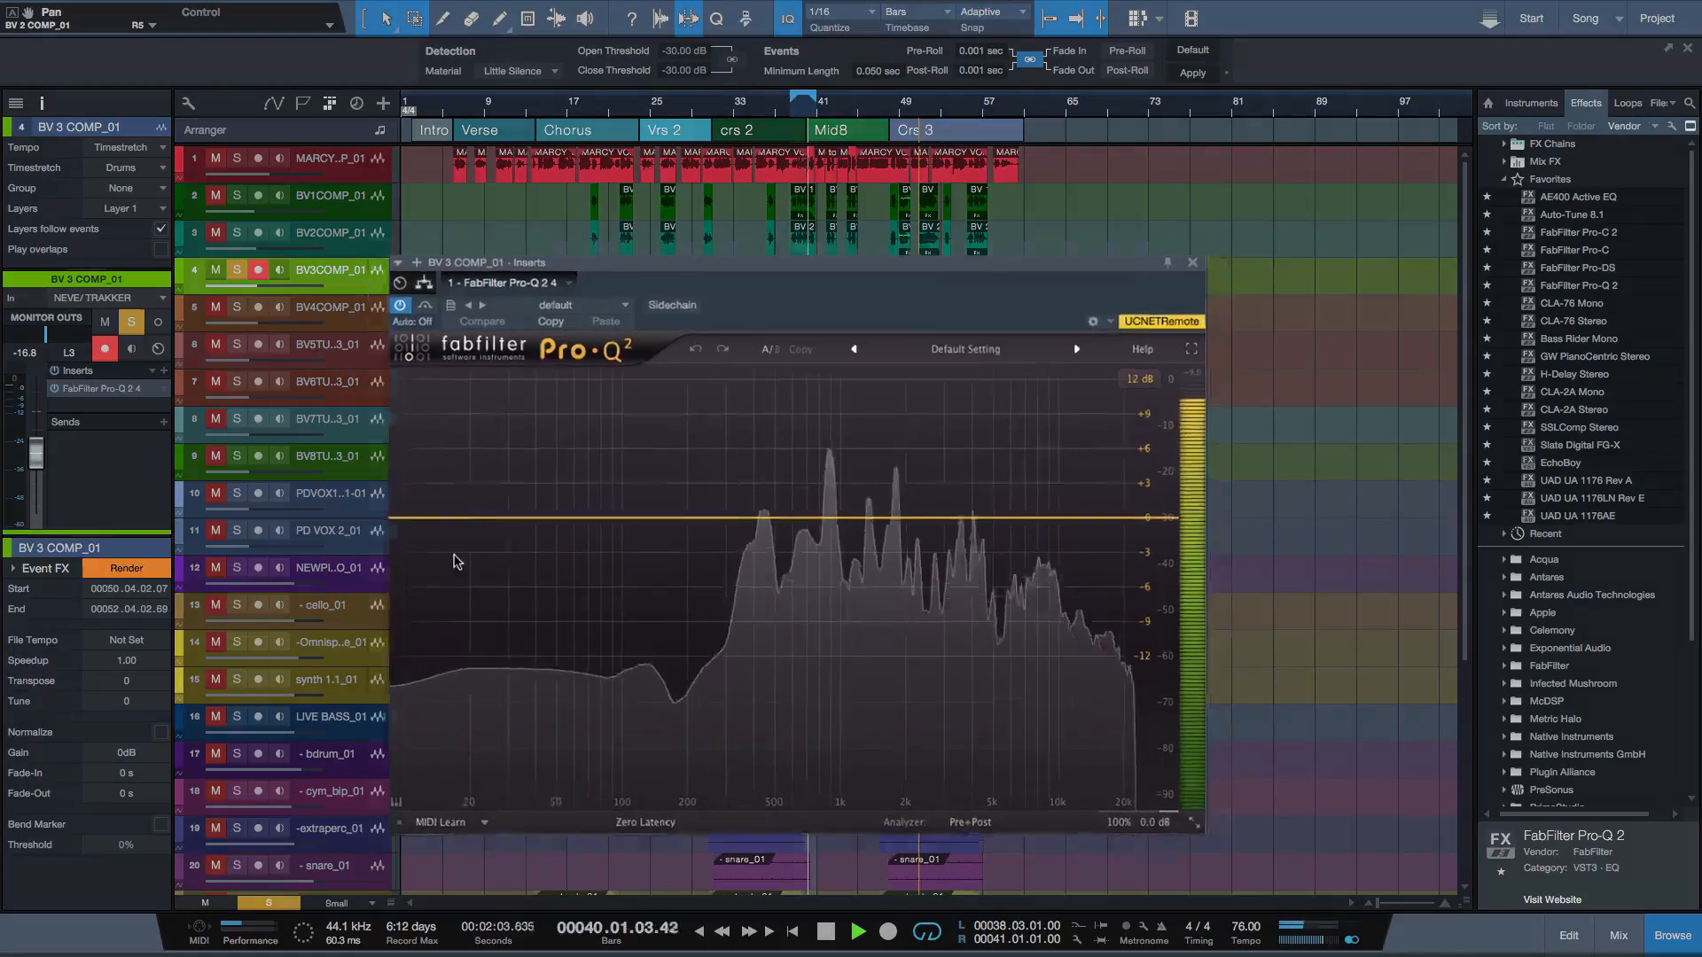
pyautogui.press('space')
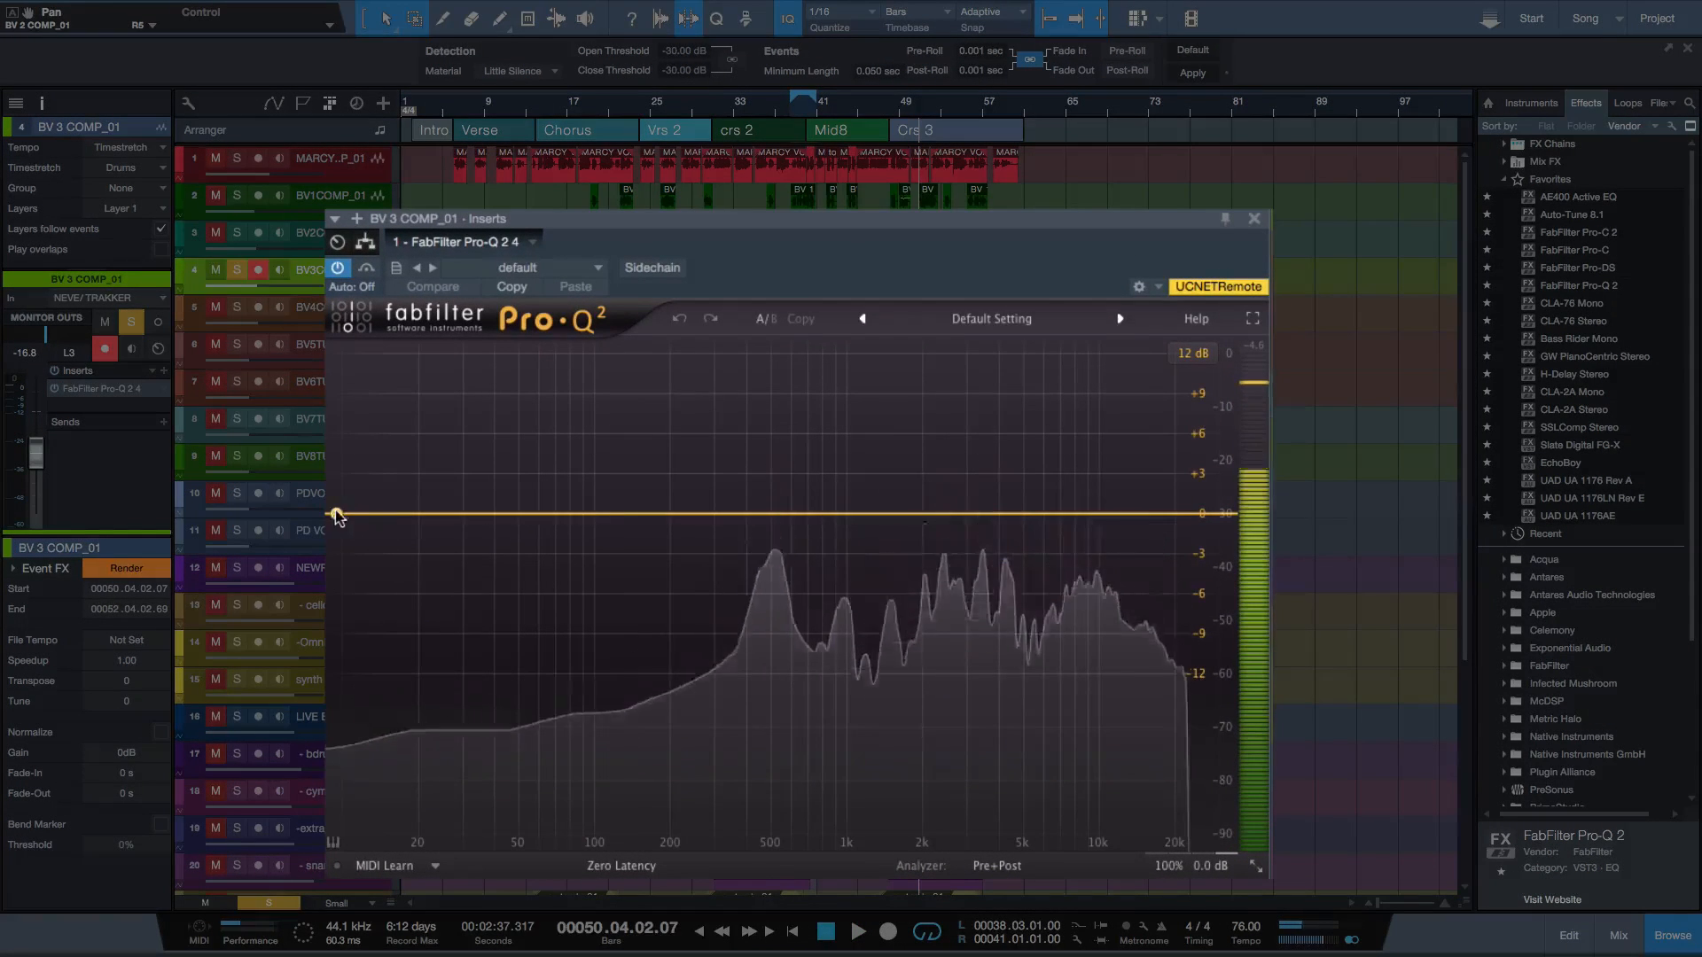
# Add a 12 dB/oct low cut at about 117 Hz to BV 3's EQ, audition it and close the plug-in window.
pyautogui.moveTo(335, 513); pyautogui.dragTo(610, 534)
pyautogui.press('space')
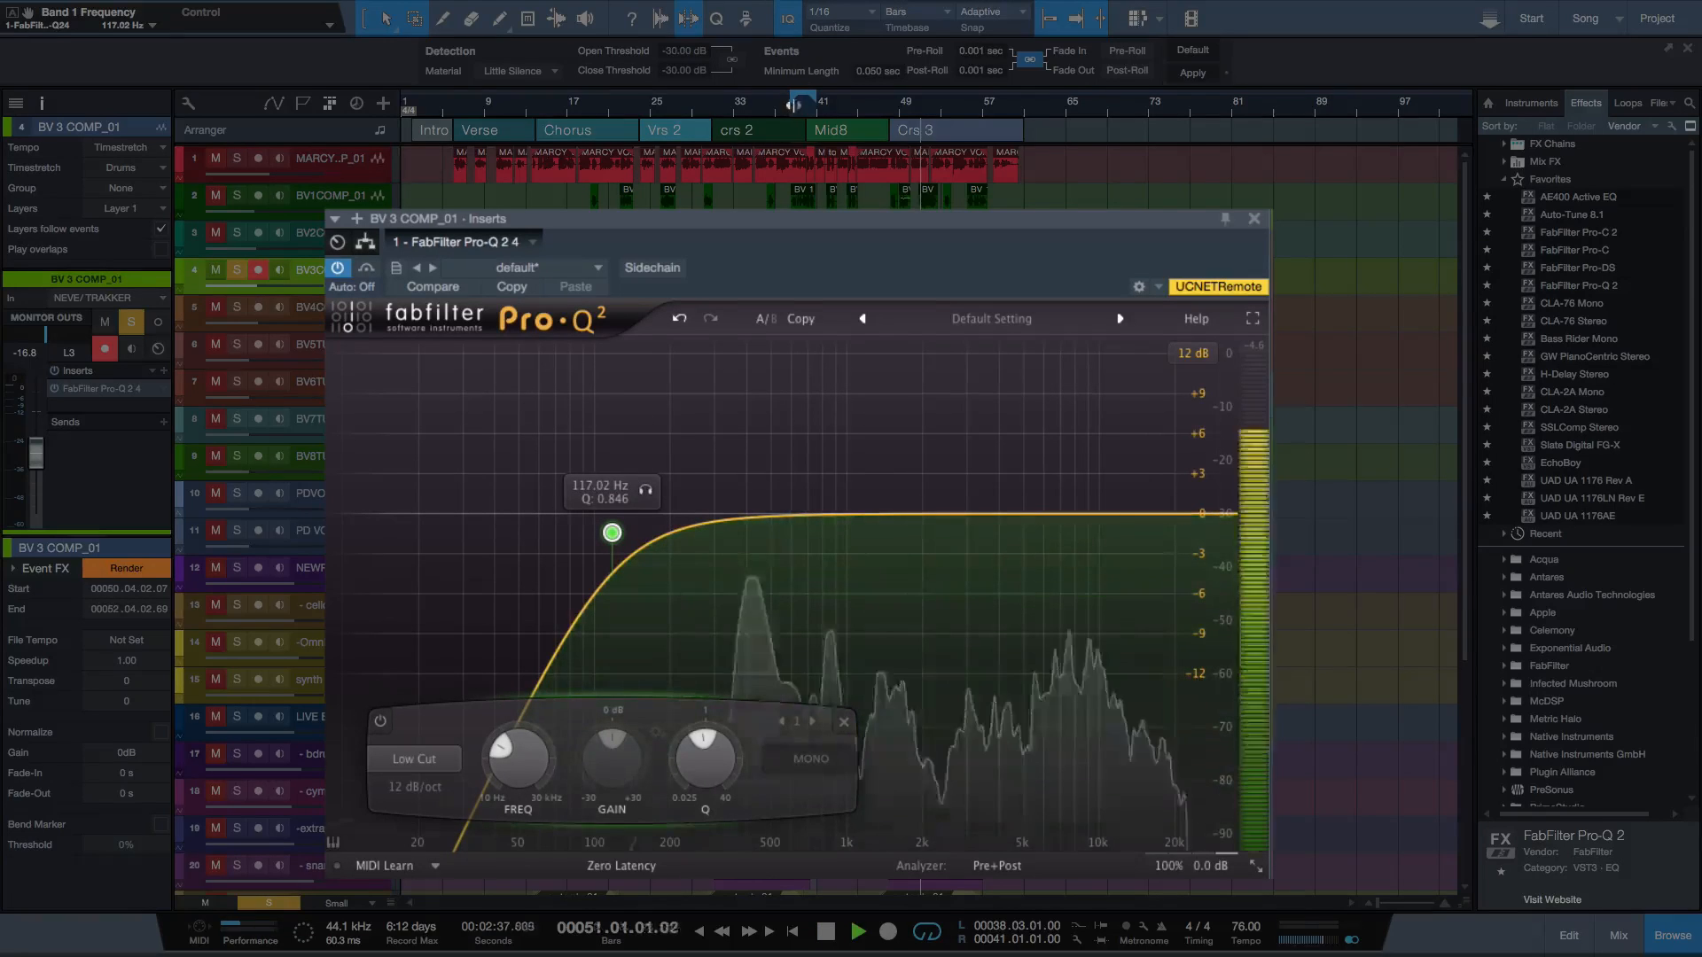
pyautogui.click(645, 492)
pyautogui.press('space')
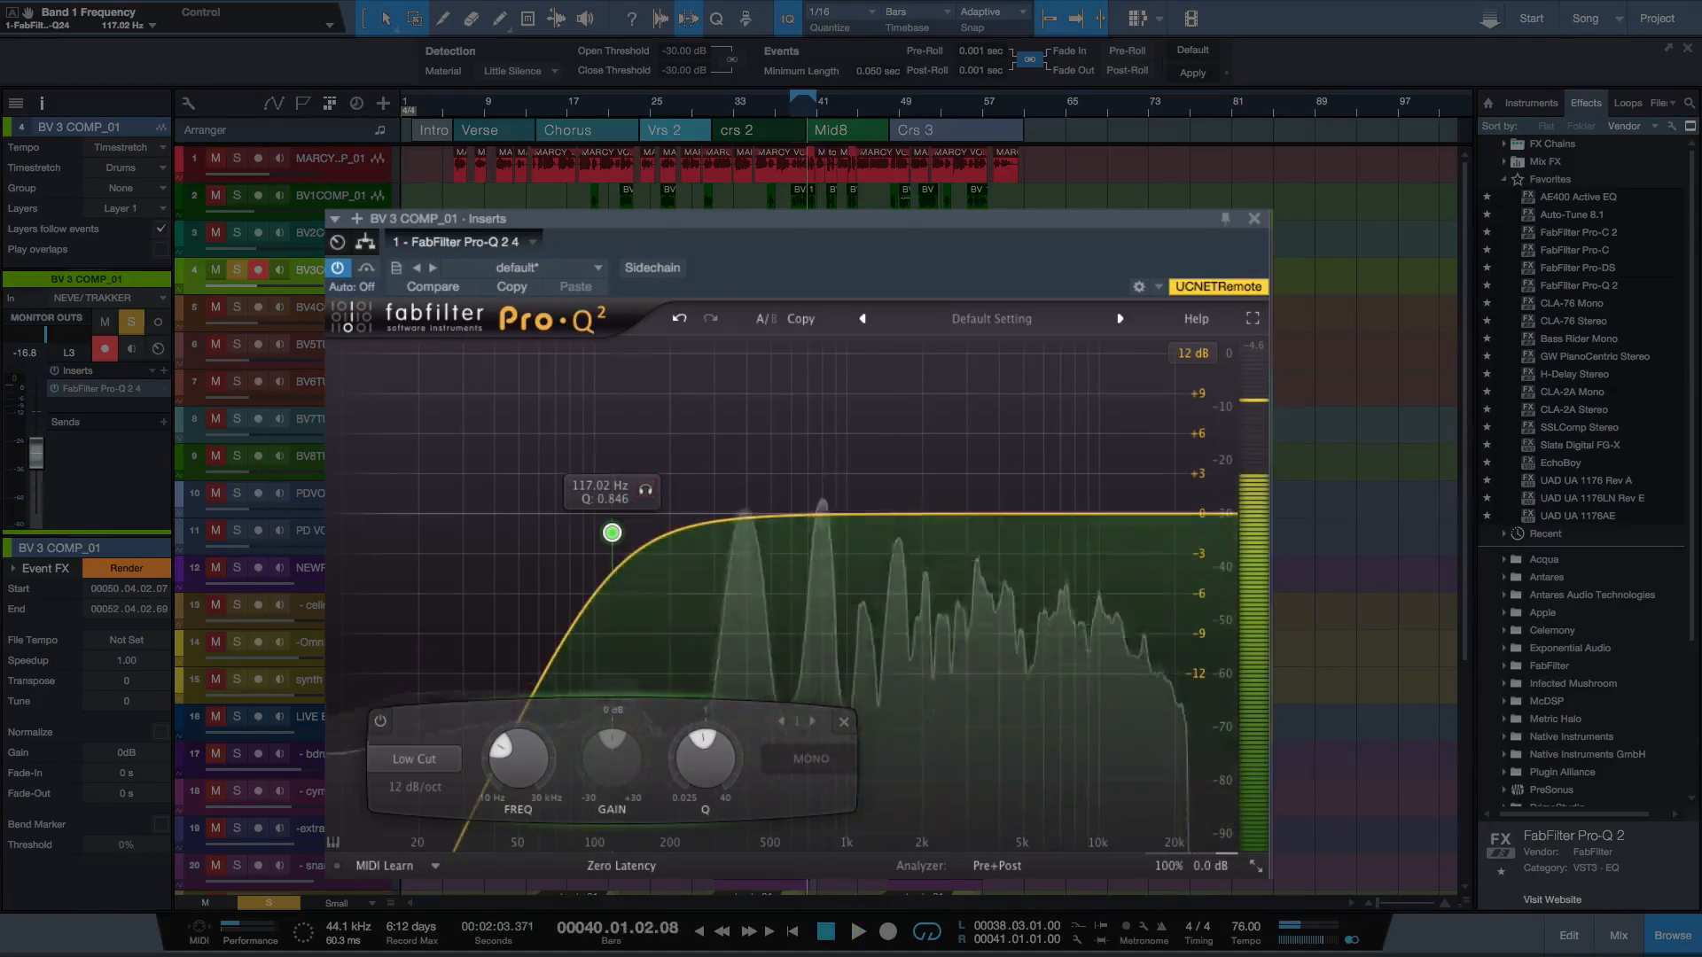
pyautogui.click(1254, 219)
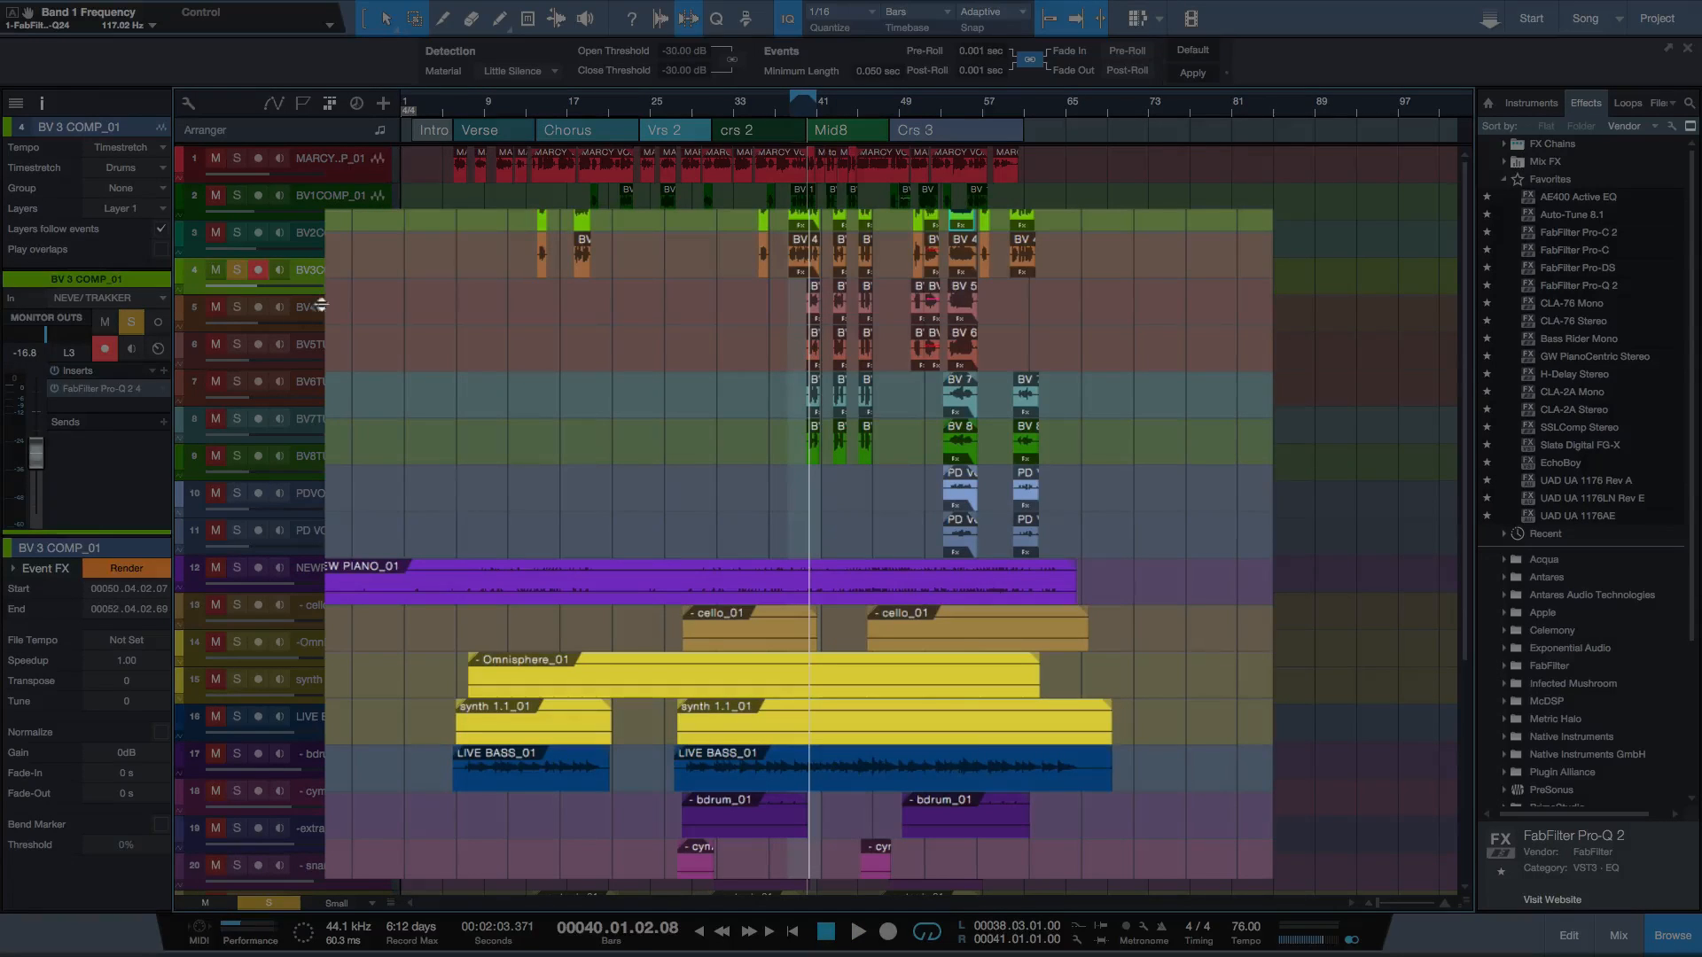
# Copy BV 3's Pro-Q 2 insert to the BV 4 COMP_01 track and close its window, with BV 5 TUNED selected.
pyautogui.click(115, 387)
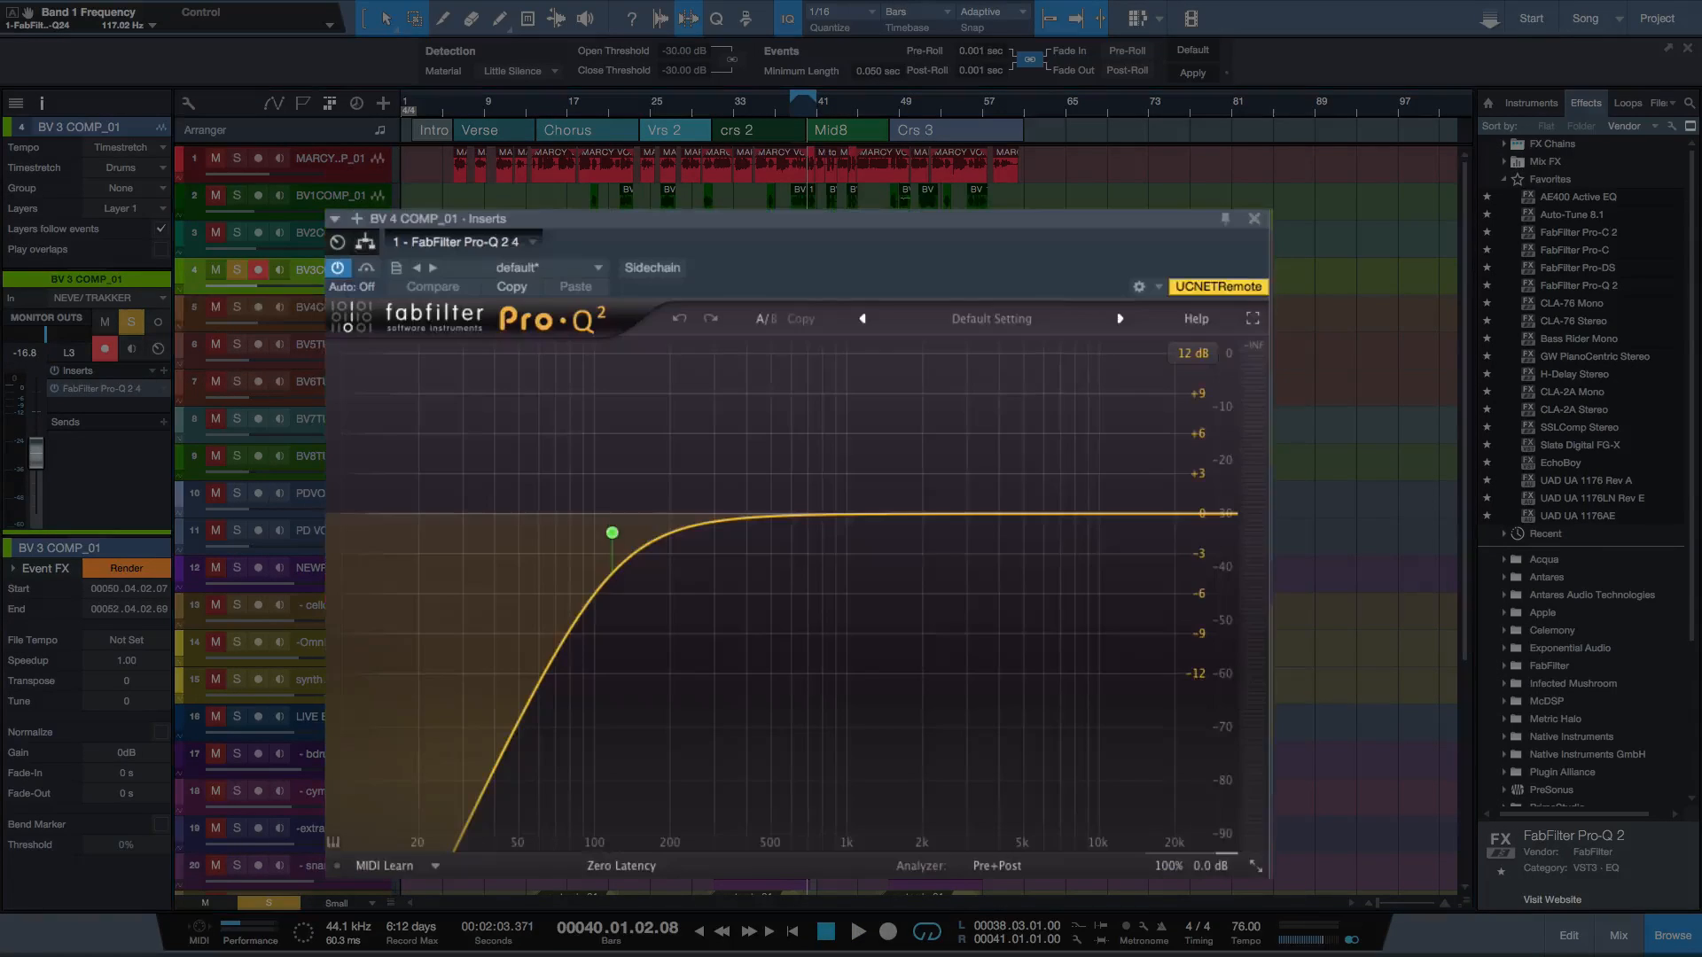
pyautogui.click(302, 357)
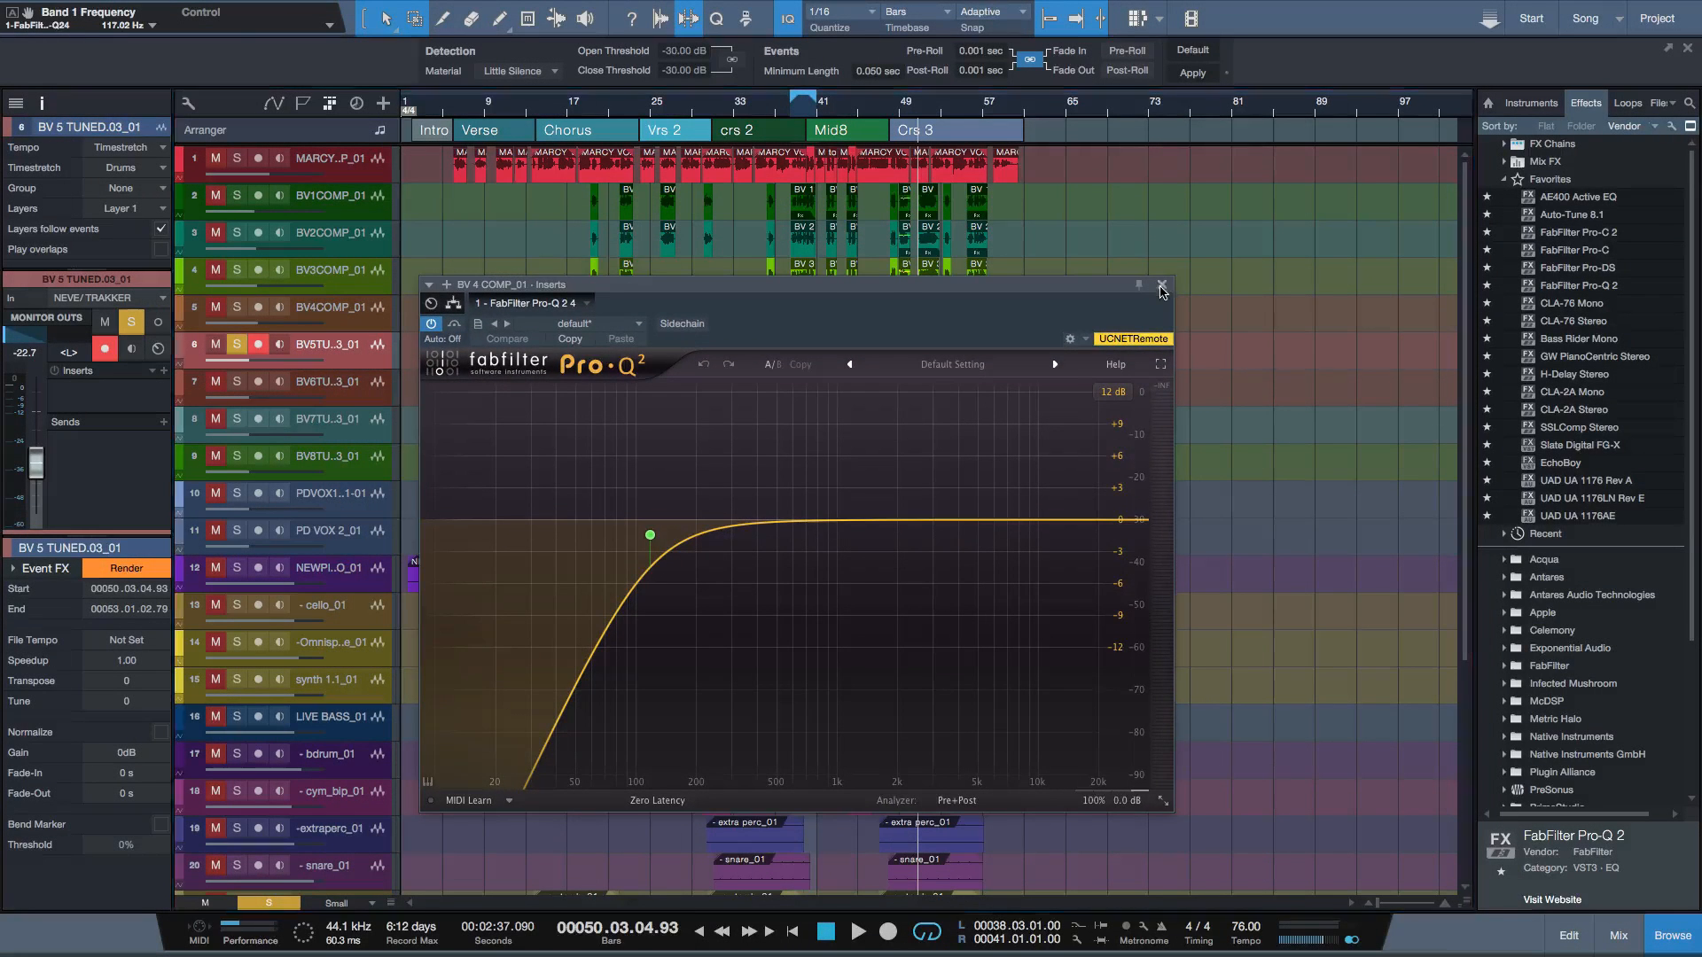
pyautogui.click(1161, 289)
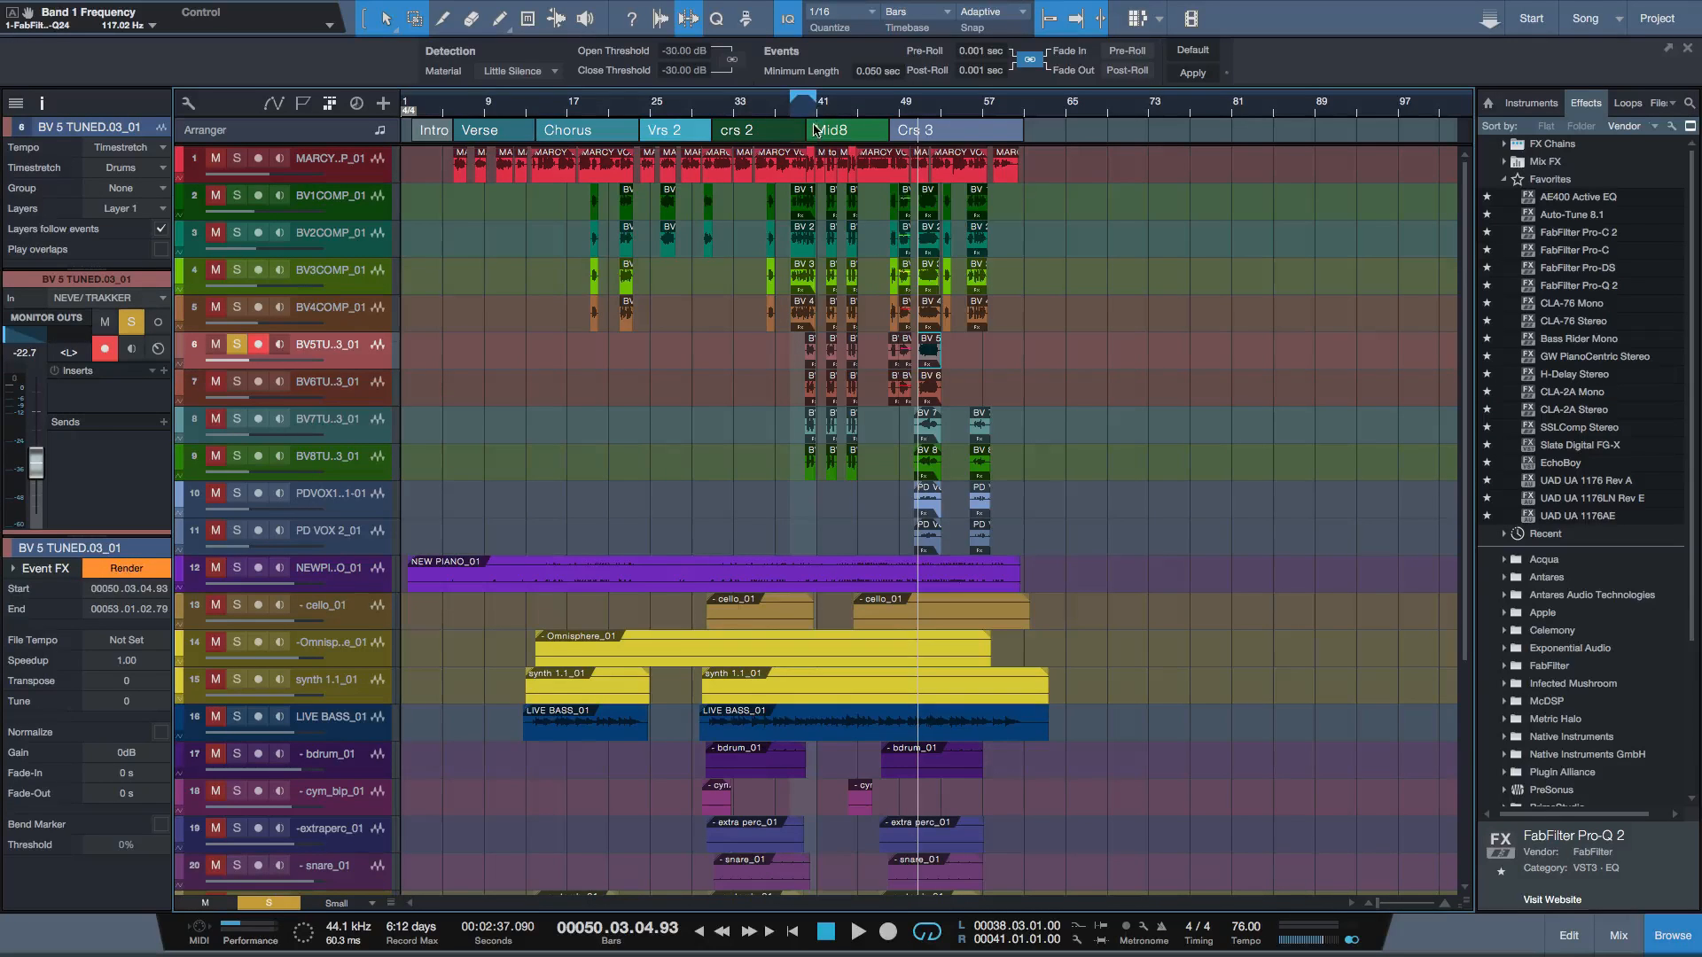
# Set the loop range to bars 40 to 41 at the start of Mid8 and audition the soloed BV 5 TUNED track.
pyautogui.press('e')
pyautogui.press('e')
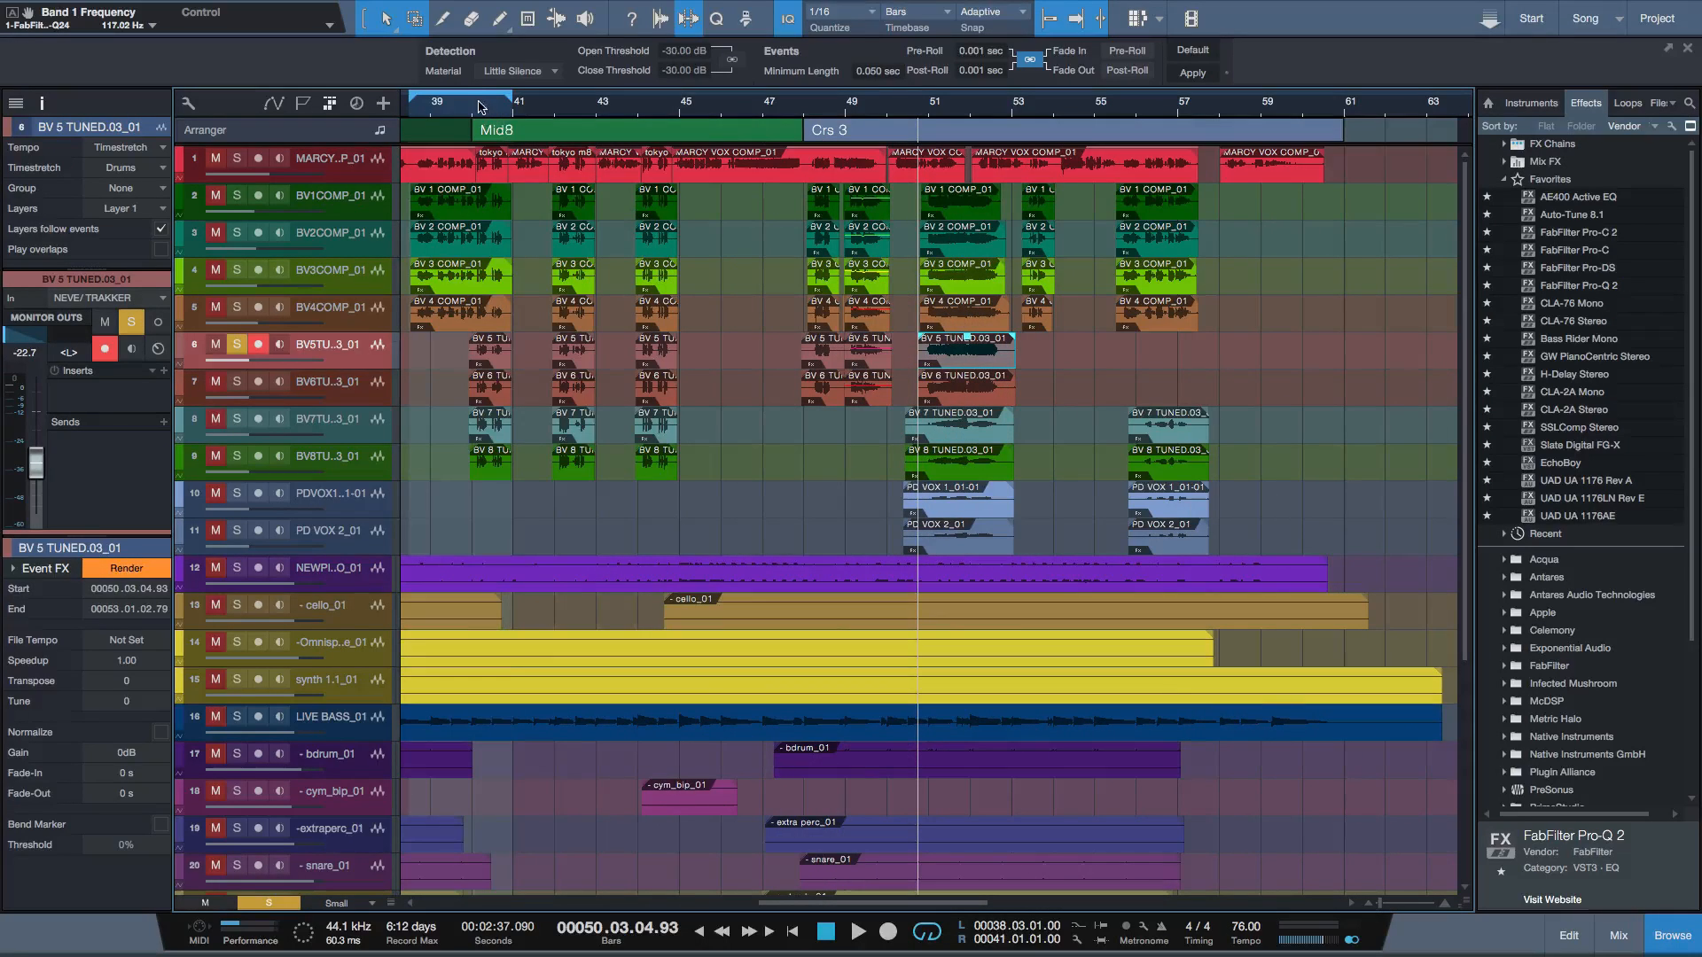
pyautogui.moveTo(475, 94); pyautogui.dragTo(513, 93)
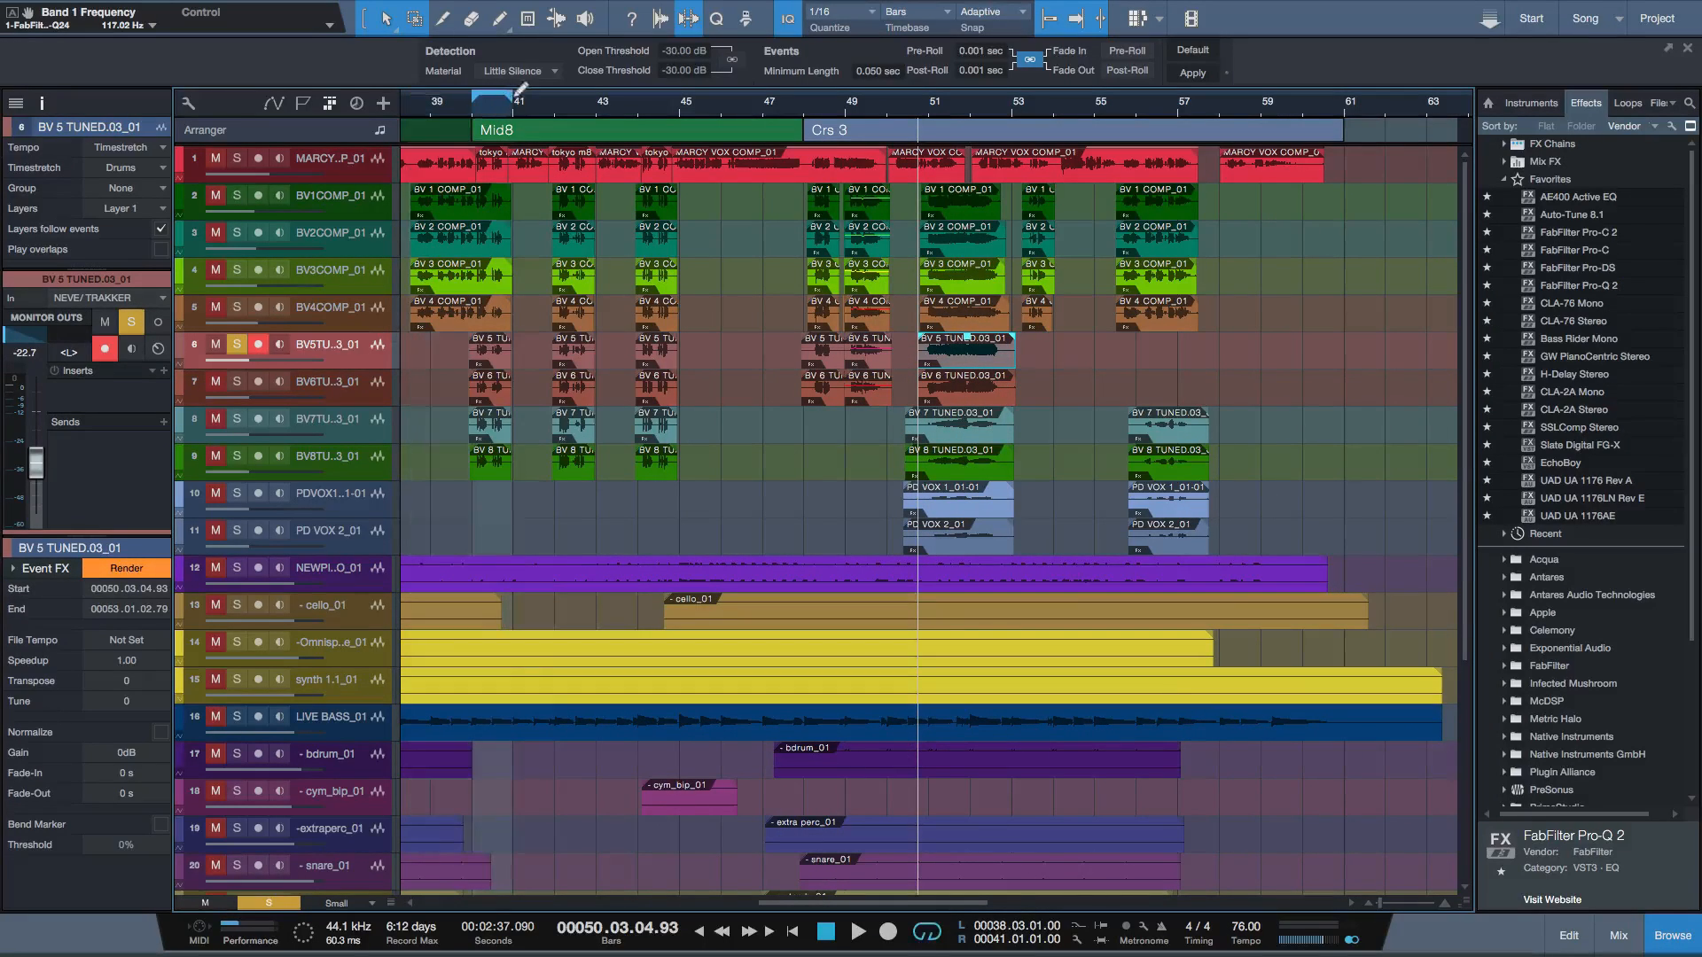
pyautogui.press('KP_1')
pyautogui.press('space')
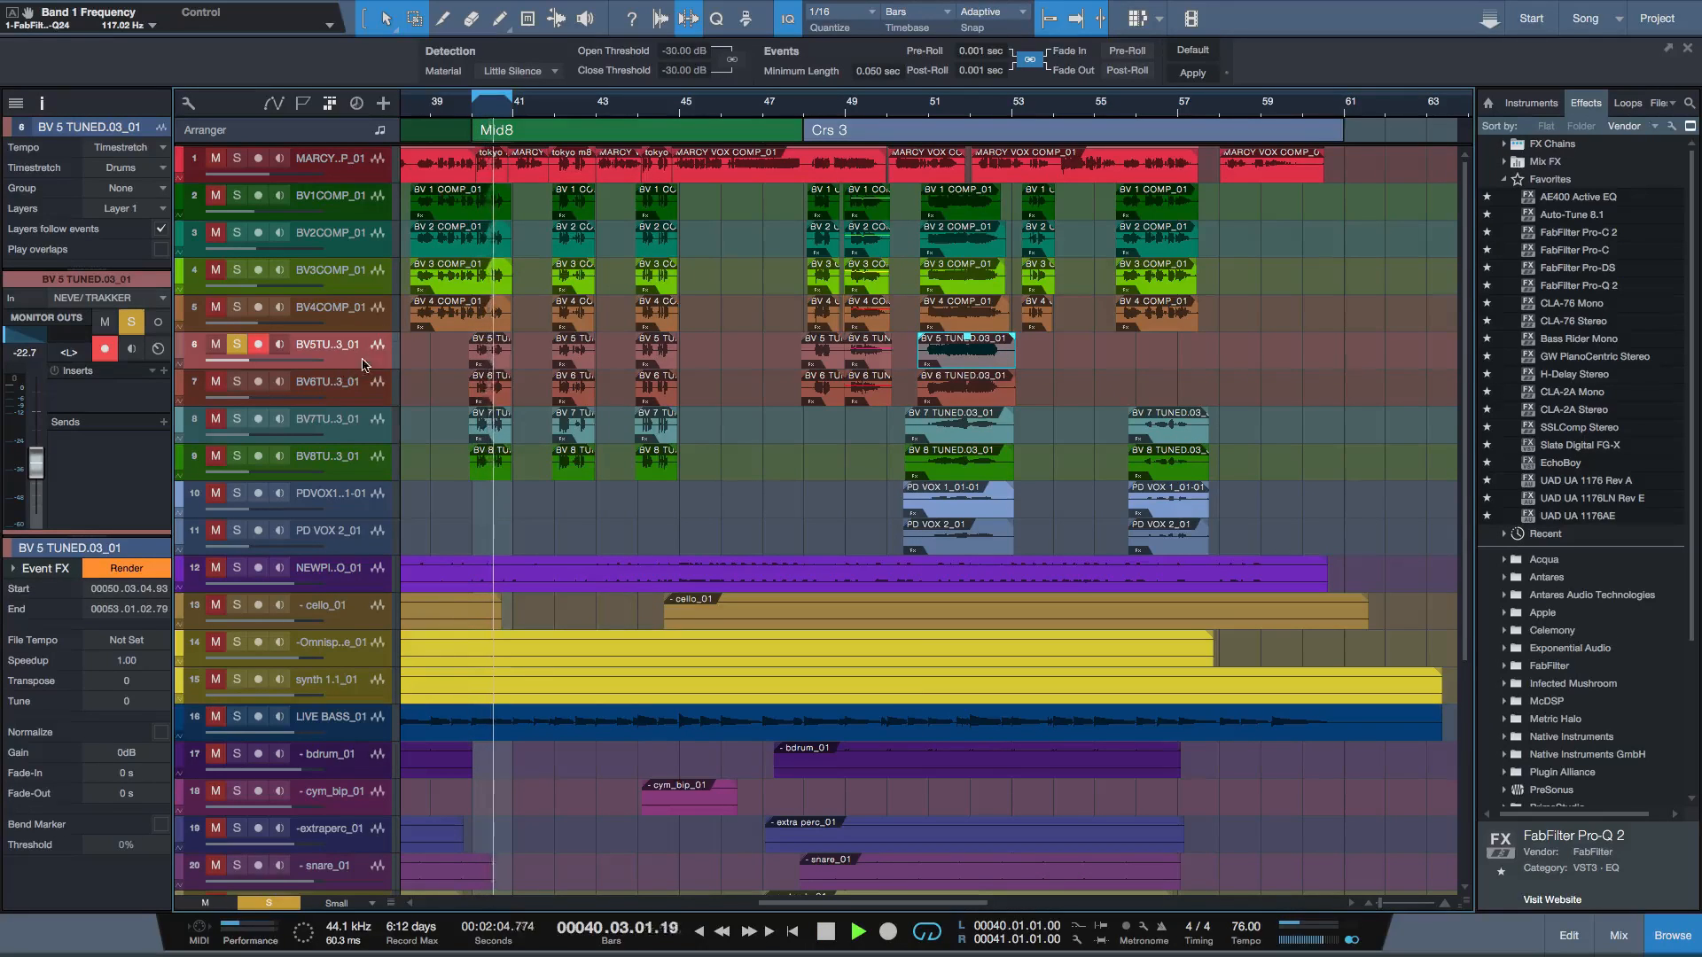
pyautogui.press('space')
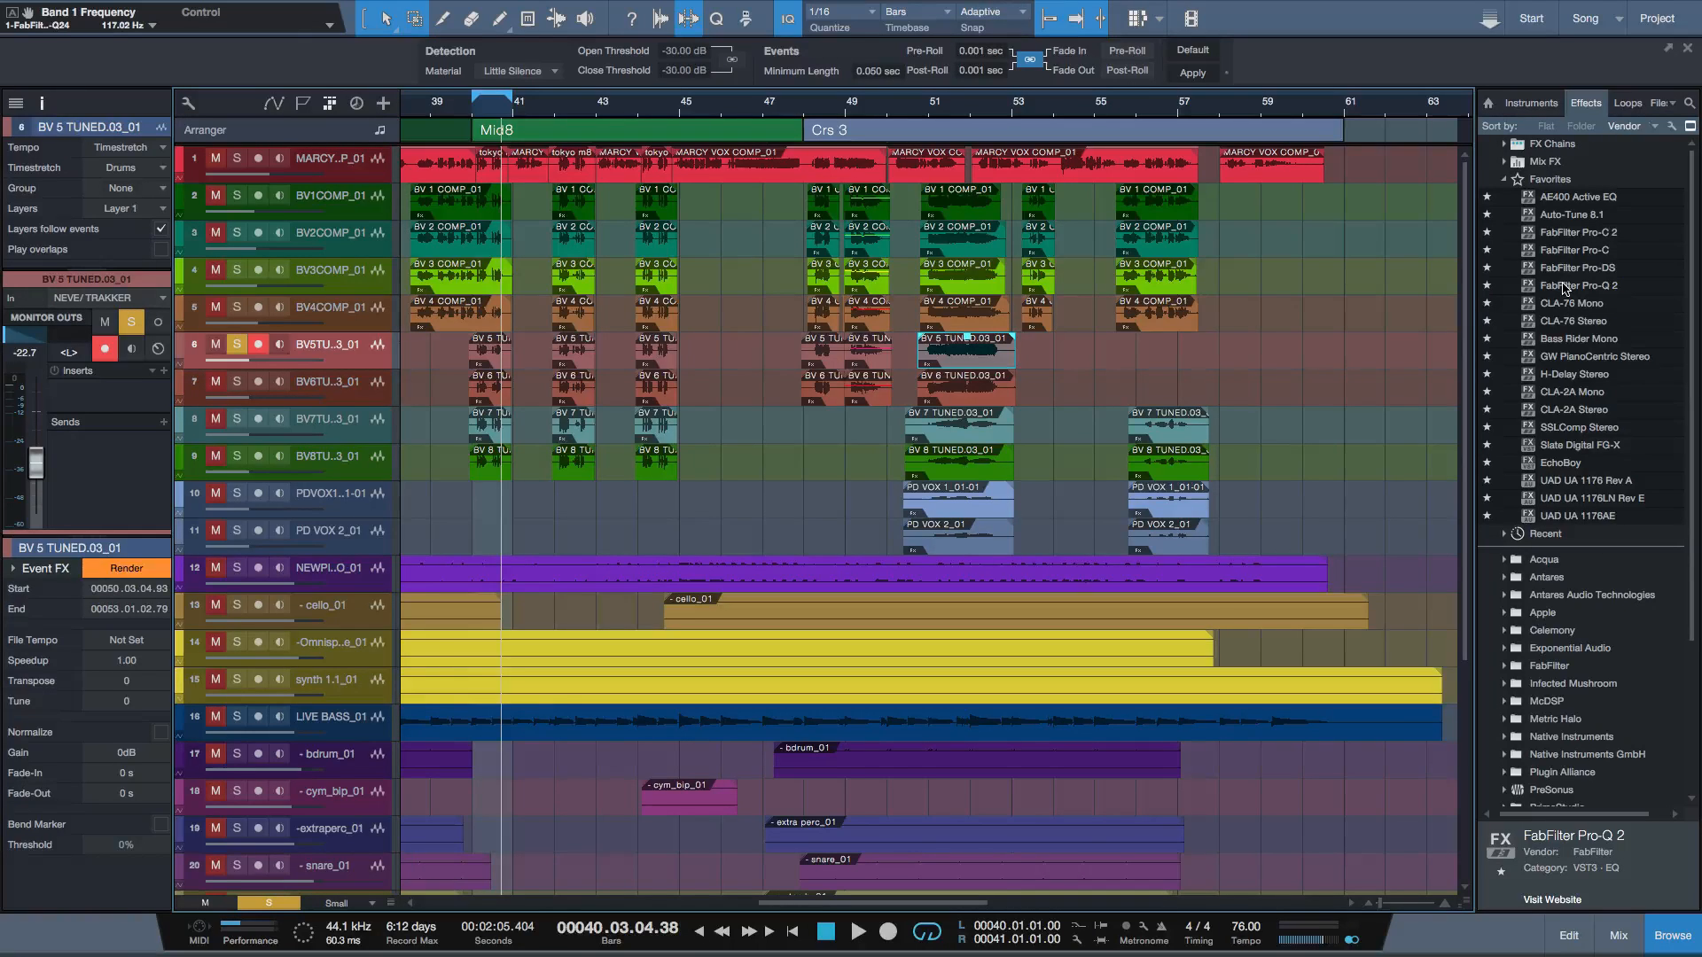
# Put Pro-Q 2 on the PD VOX 1_01-01 track and delete the low cut band already present in it.
pyautogui.moveTo(1564, 288); pyautogui.dragTo(957, 500)
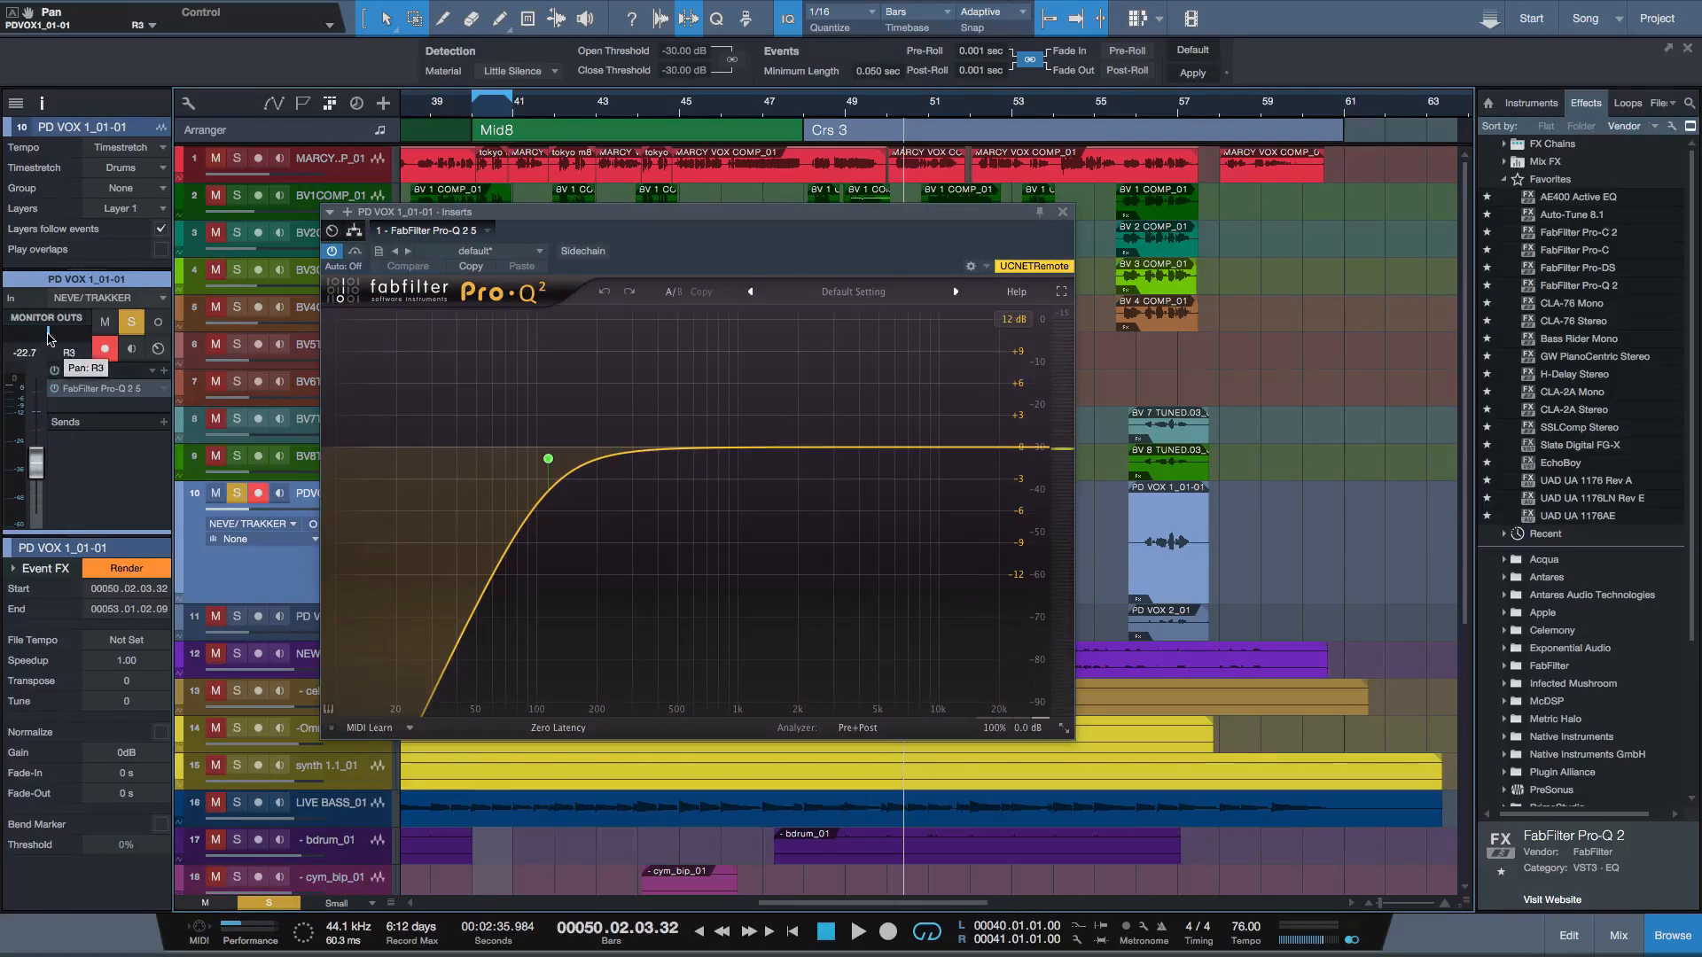
pyautogui.moveTo(629, 213)
pyautogui.mouseDown()
pyautogui.moveTo(1200, 213)
pyautogui.moveTo(601, 170)
pyautogui.moveTo(633, 95)
pyautogui.moveTo(562, 183)
pyautogui.moveTo(630, 190)
pyautogui.mouseUp()
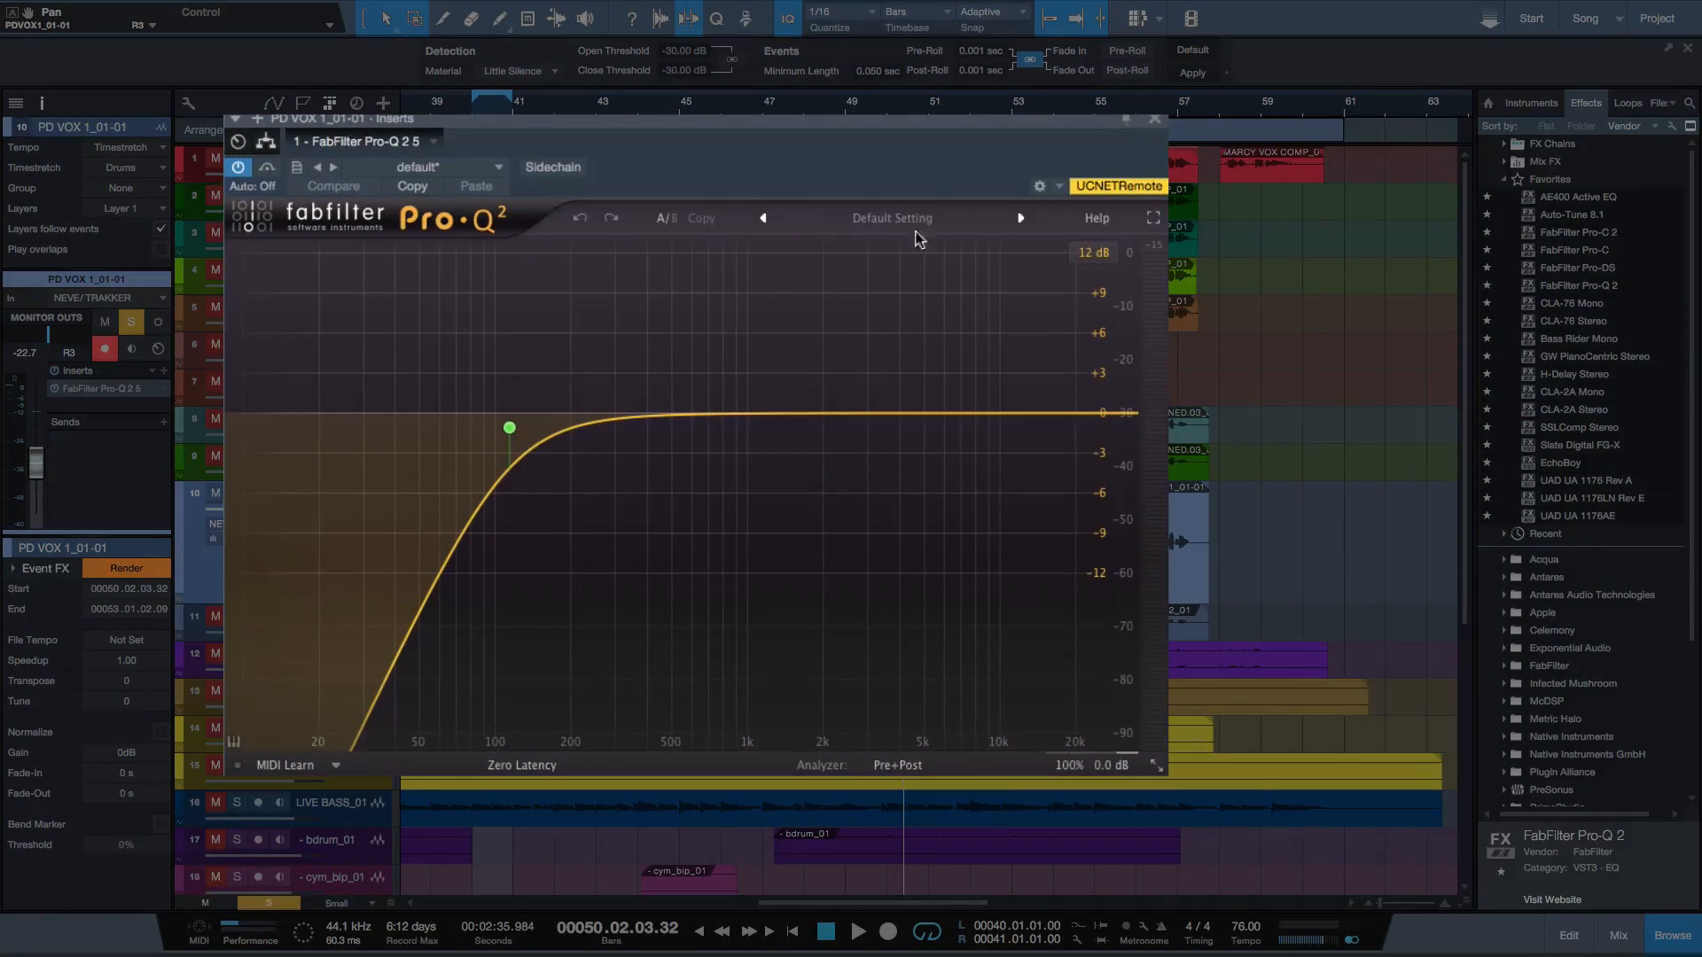
pyautogui.click(509, 428)
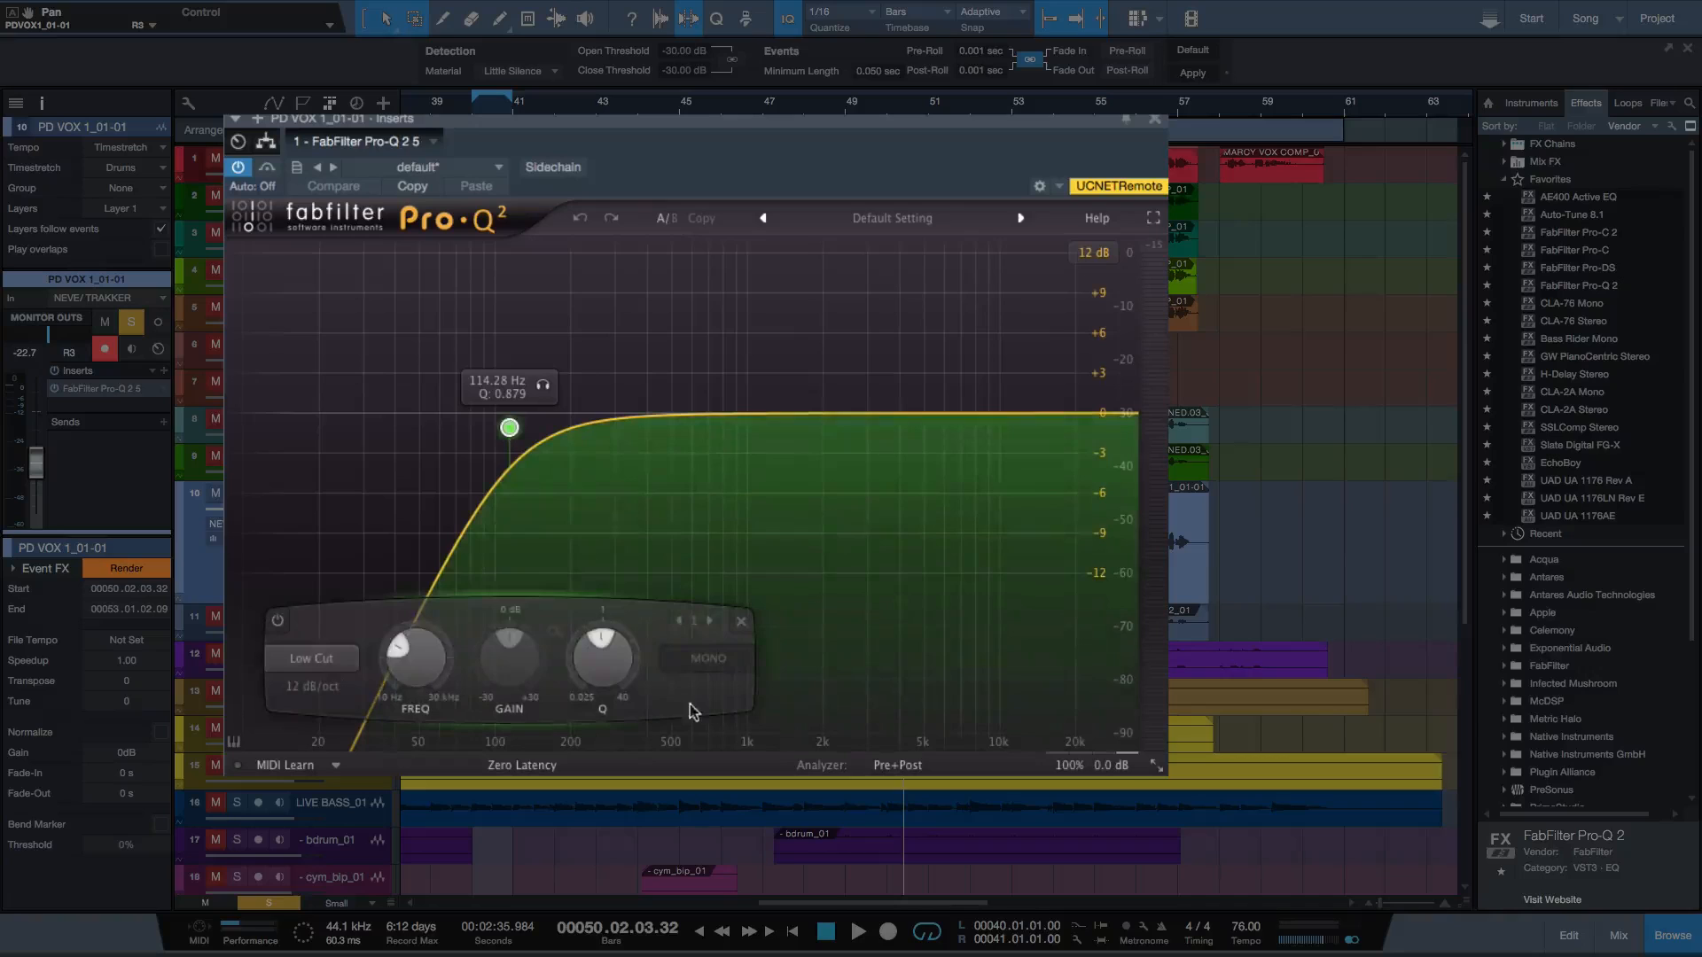
pyautogui.click(741, 621)
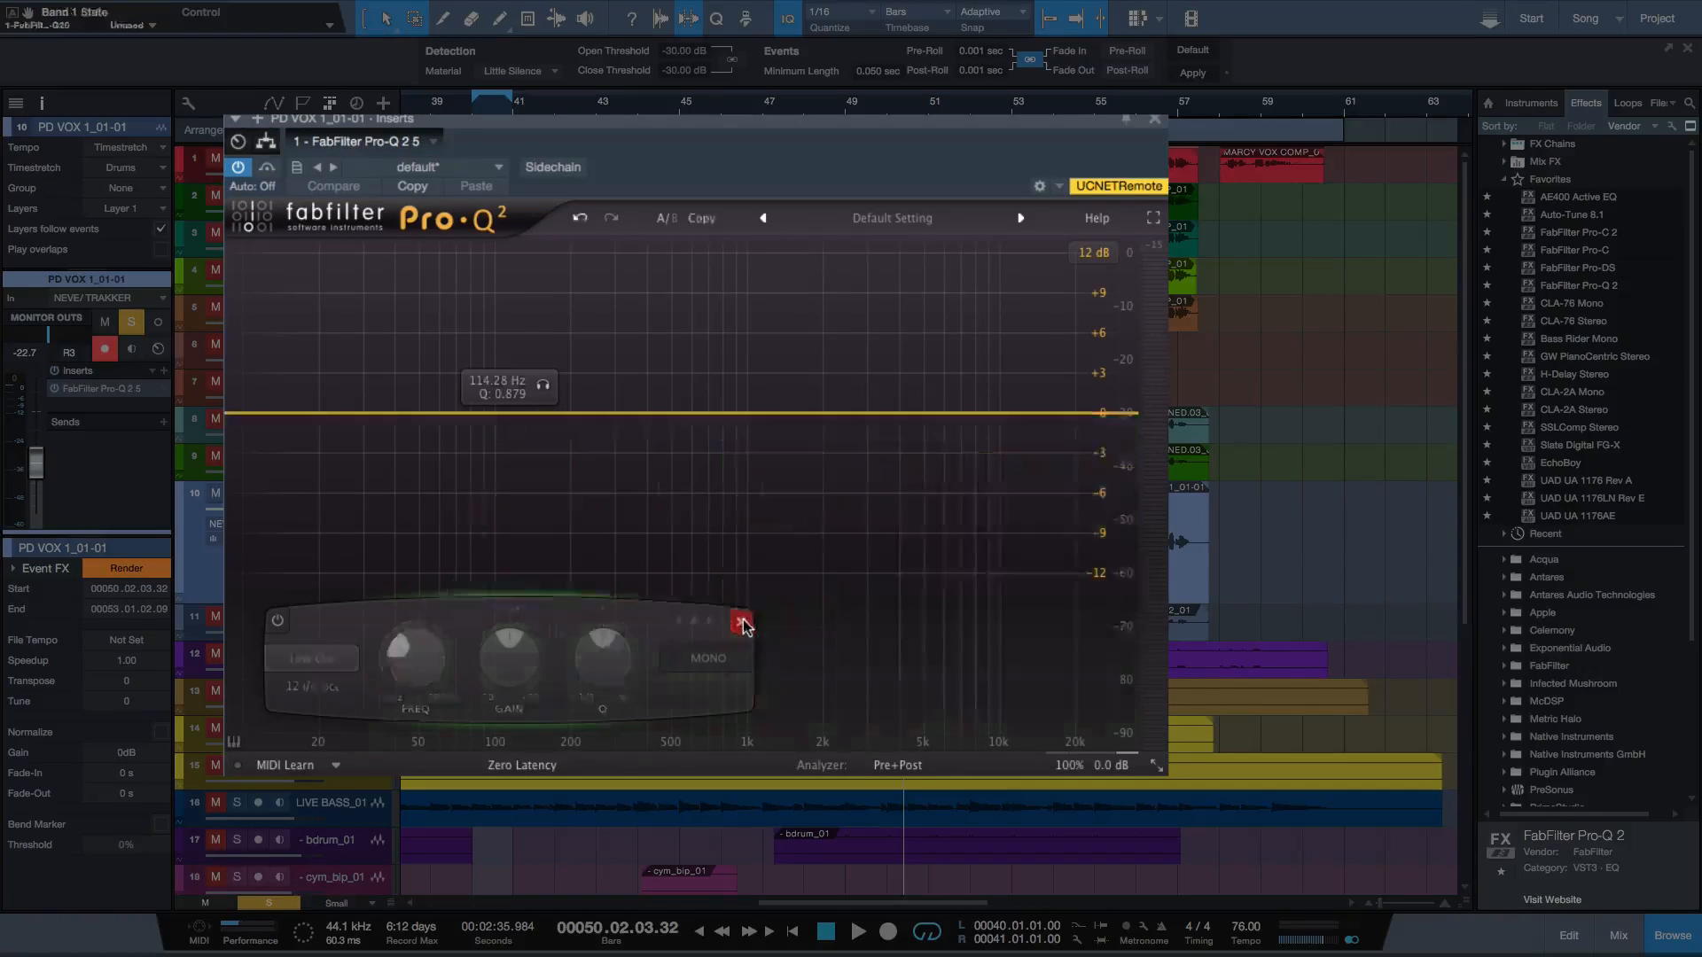
# Loop bars 56 to 57 and add a 12 dB/oct low cut at about 154 Hz to PD VOX 1's EQ during playback.
pyautogui.click(1130, 107)
pyautogui.moveTo(1136, 90)
pyautogui.mouseDown()
pyautogui.moveTo(1209, 91)
pyautogui.moveTo(1192, 89)
pyautogui.mouseUp()
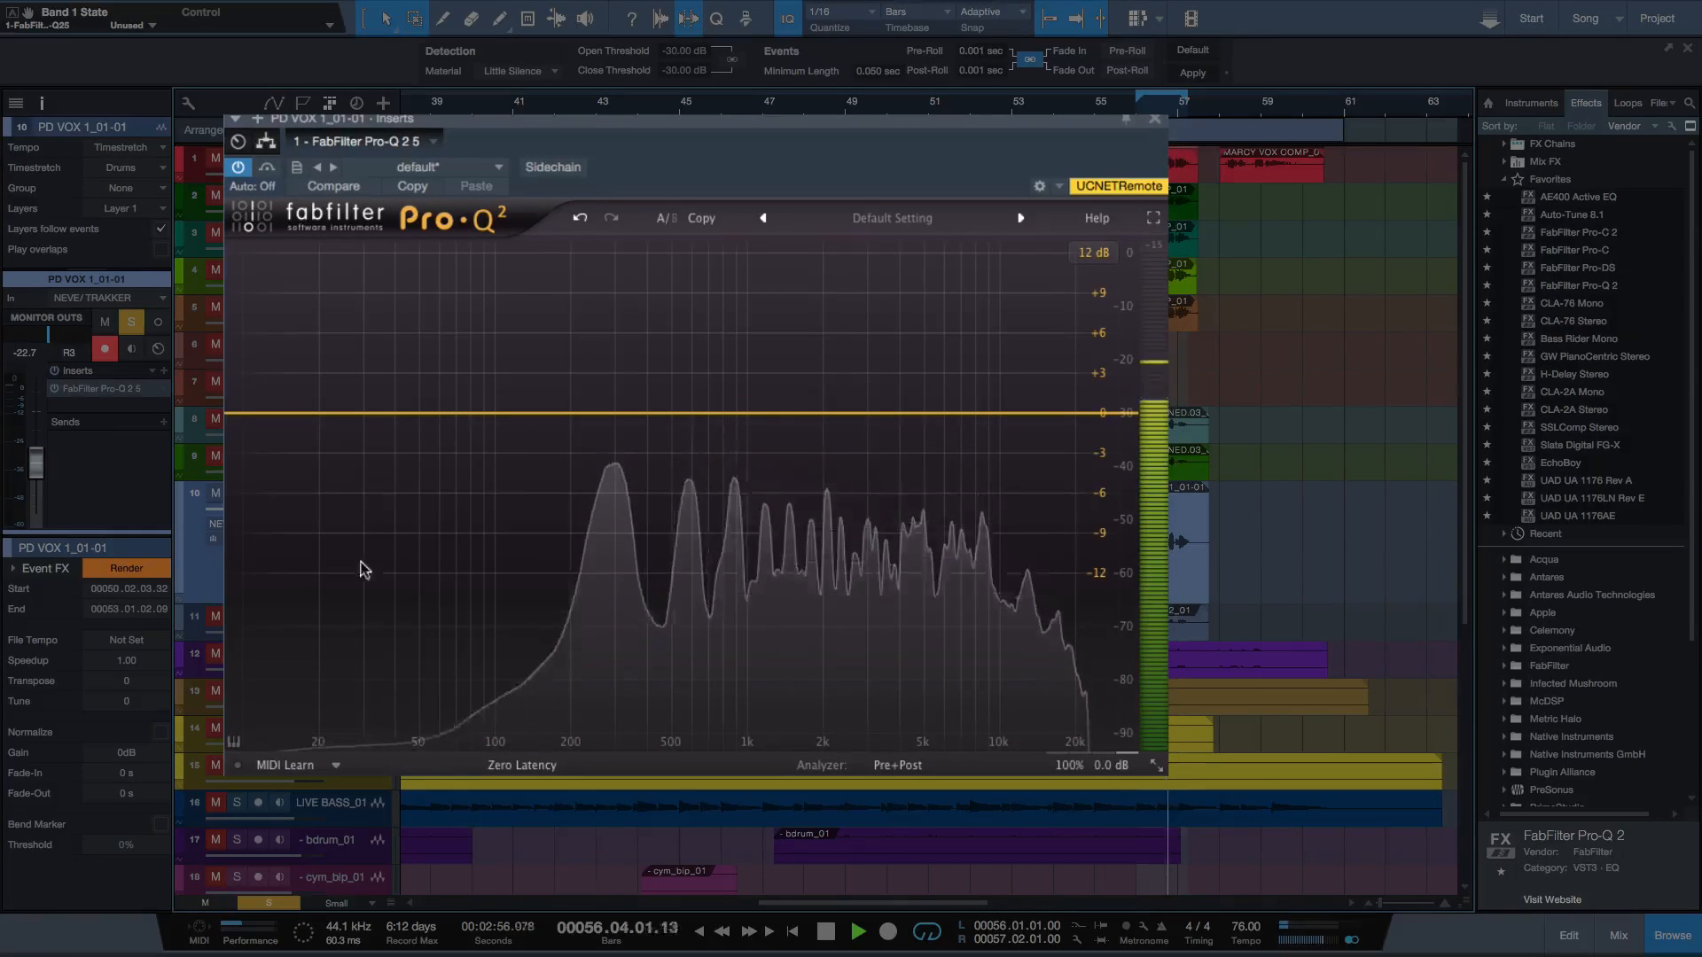
pyautogui.click(230, 414)
pyautogui.moveTo(314, 373); pyautogui.dragTo(616, 407)
pyautogui.press('space')
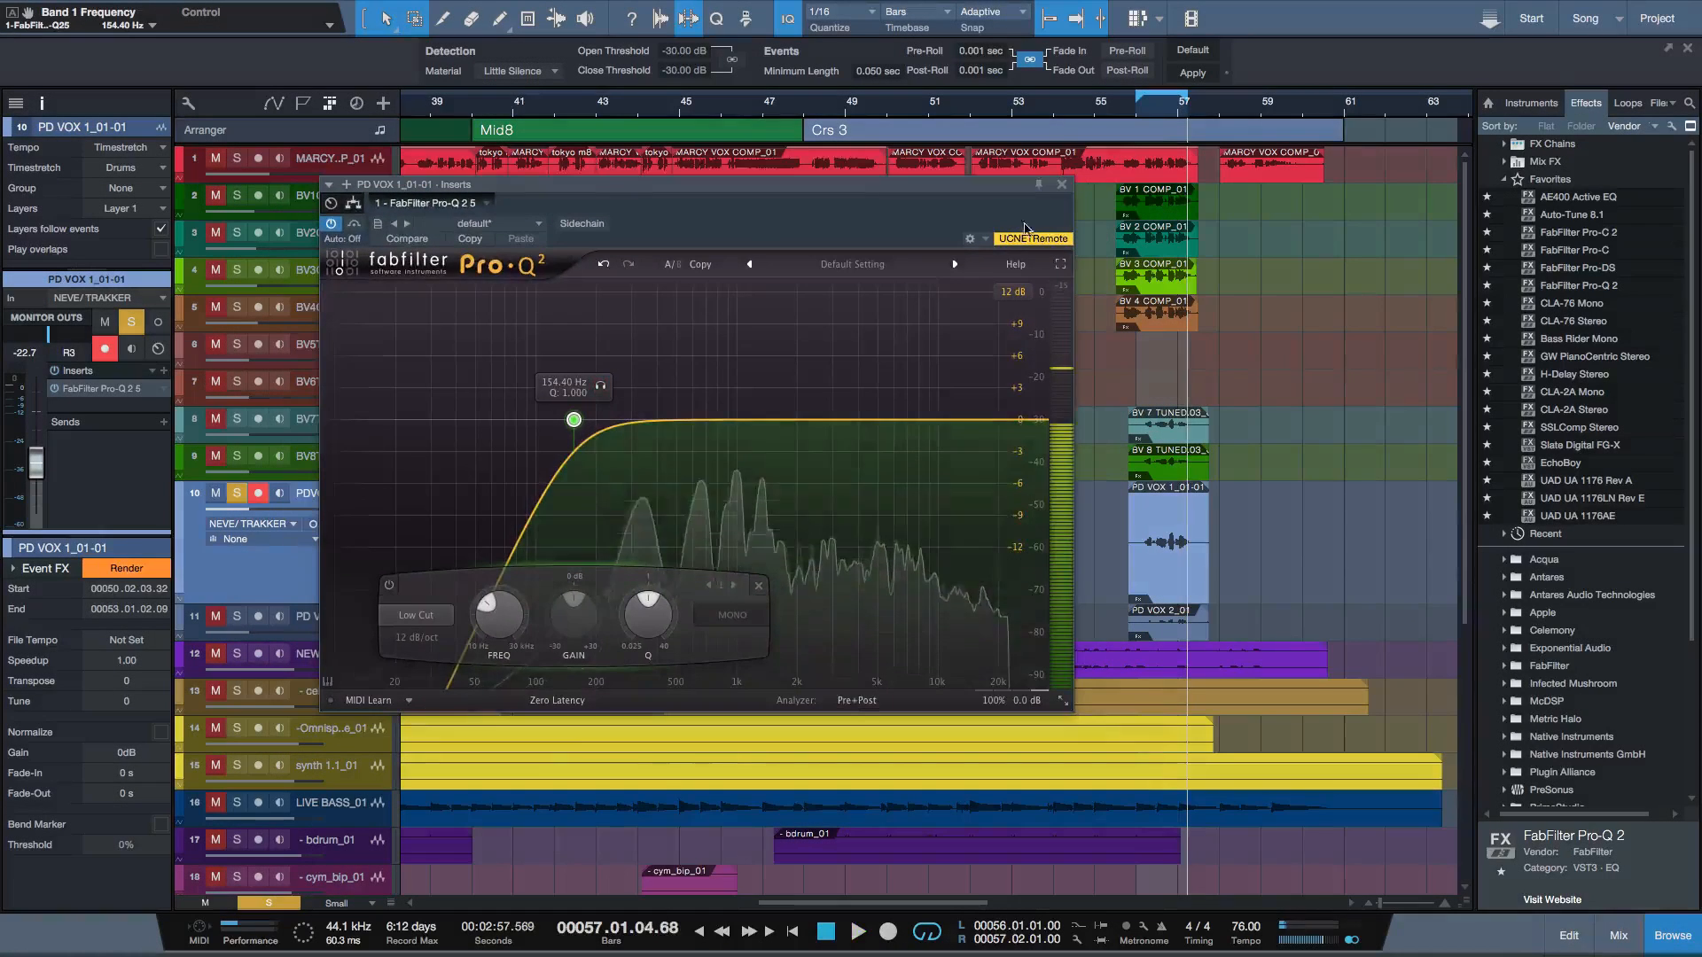
# Copy PD VOX 1's Pro-Q 2 insert to the PD VOX 2_01 track, unsolo PD VOX 1, and close the plug-in window.
pyautogui.click(1064, 186)
pyautogui.moveTo(89, 390); pyautogui.dragTo(319, 620)
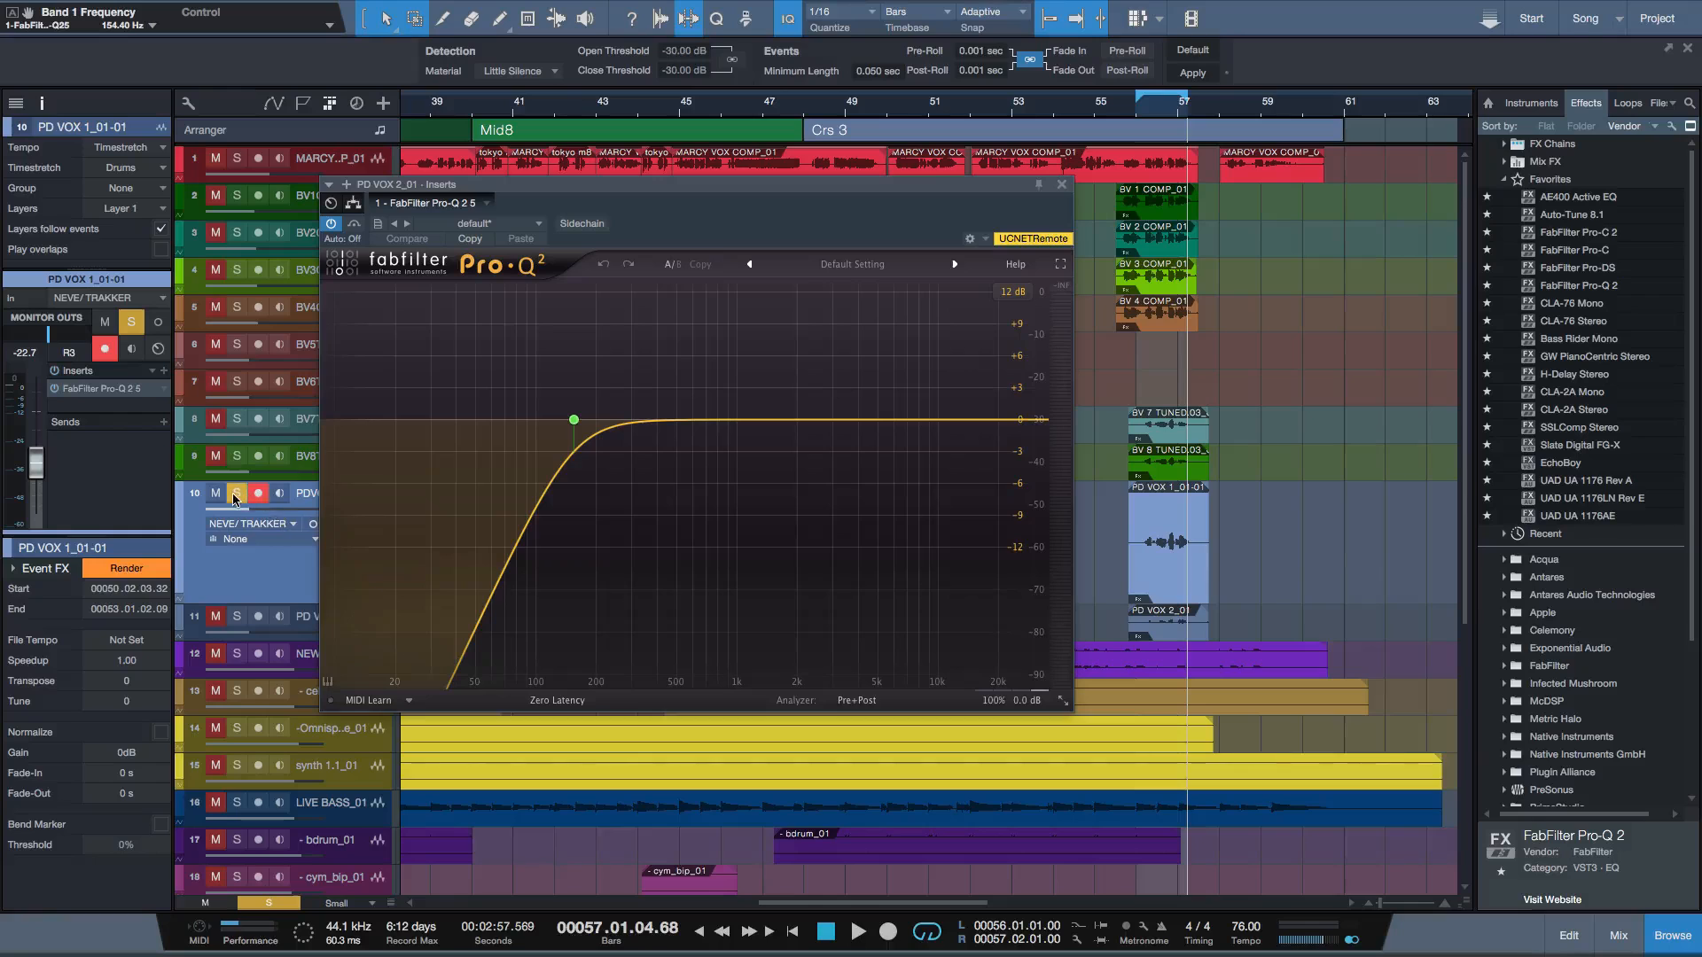
pyautogui.click(236, 494)
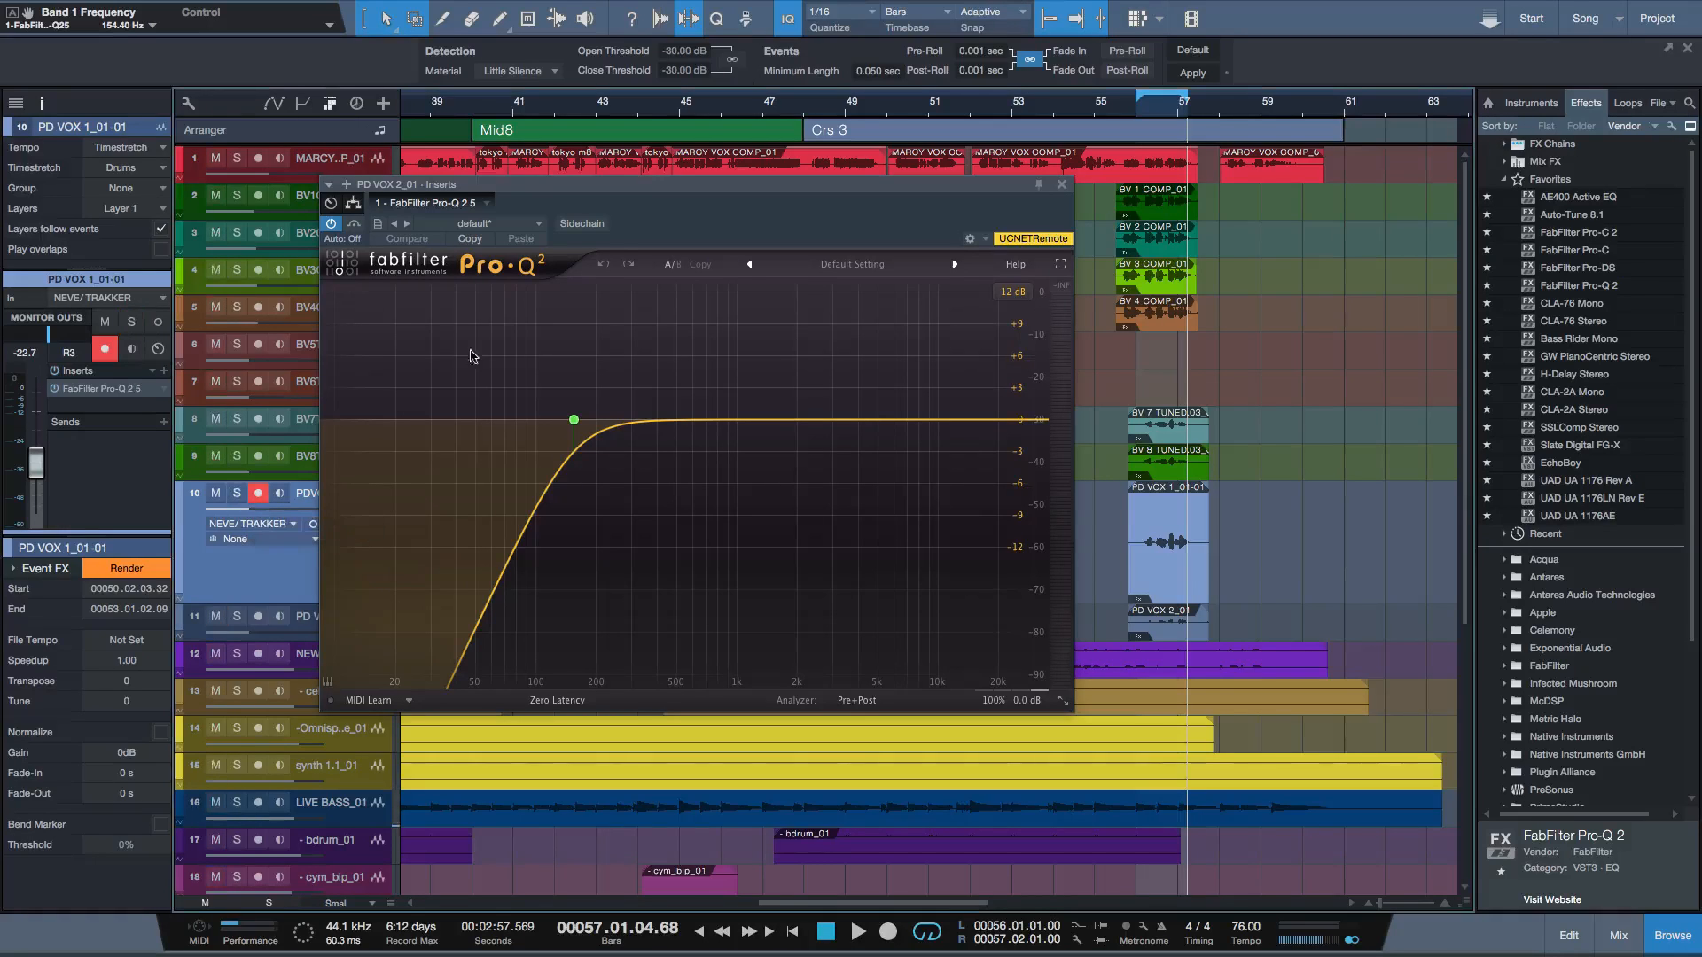
pyautogui.click(1063, 184)
# Audition the full mix from about bar 38 into Mid8 and disarm recording on the PD VOX 1_01-01 track.
pyautogui.click(420, 107)
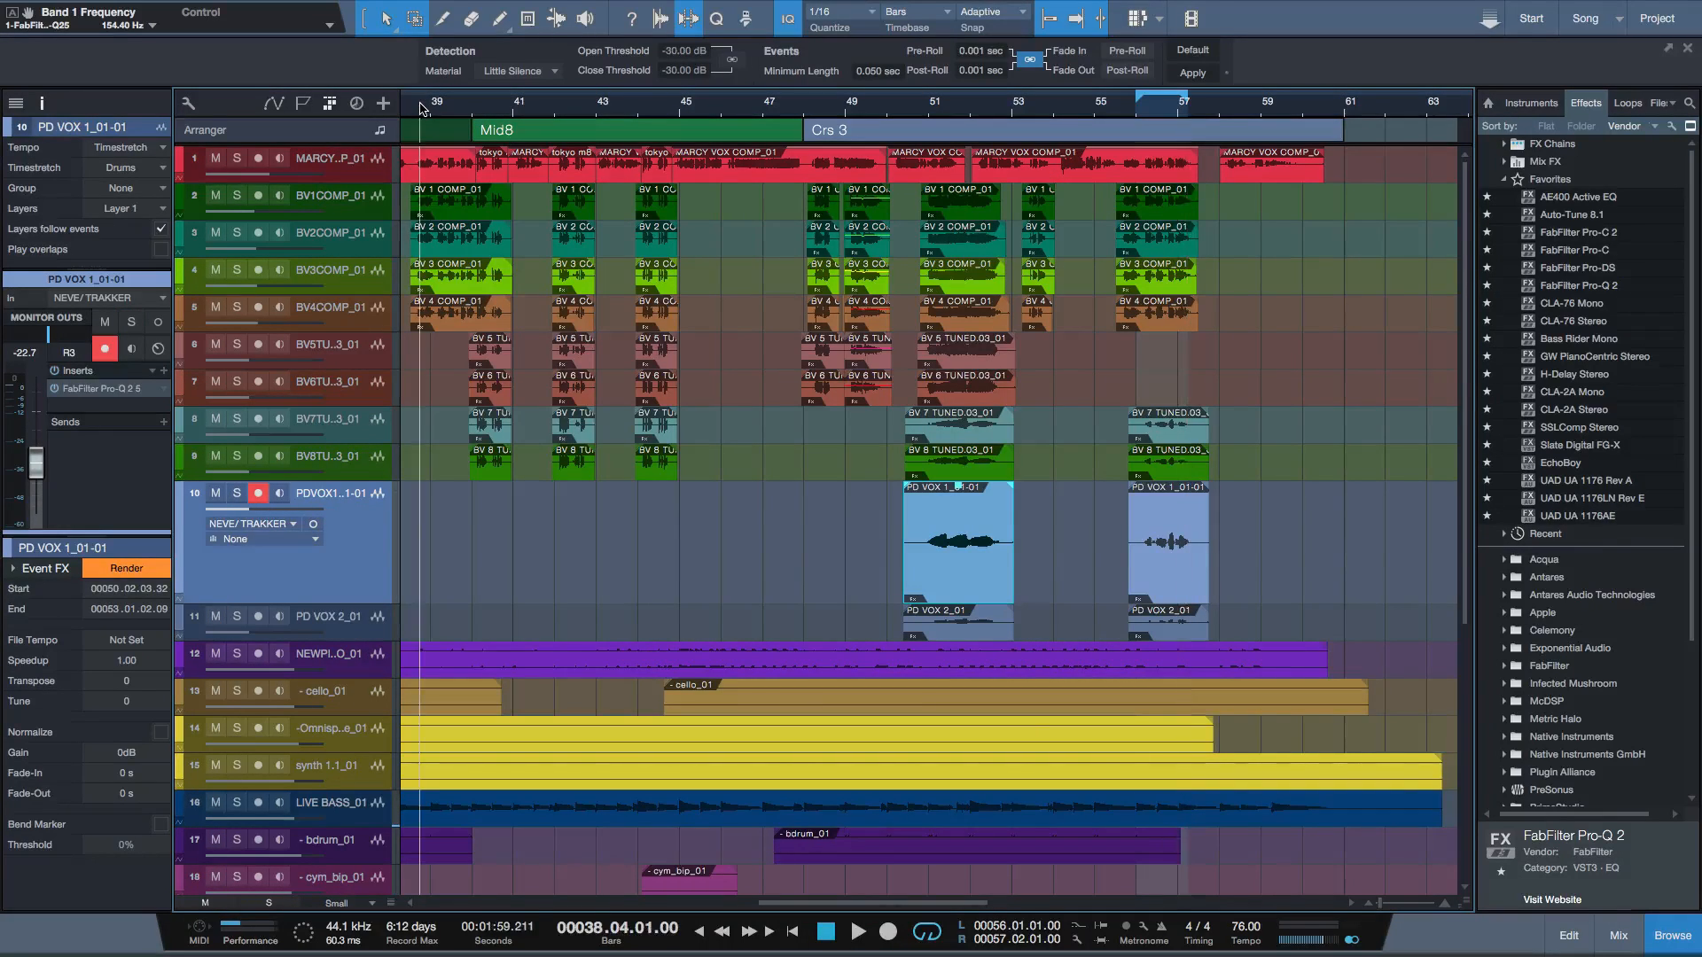
pyautogui.press('space')
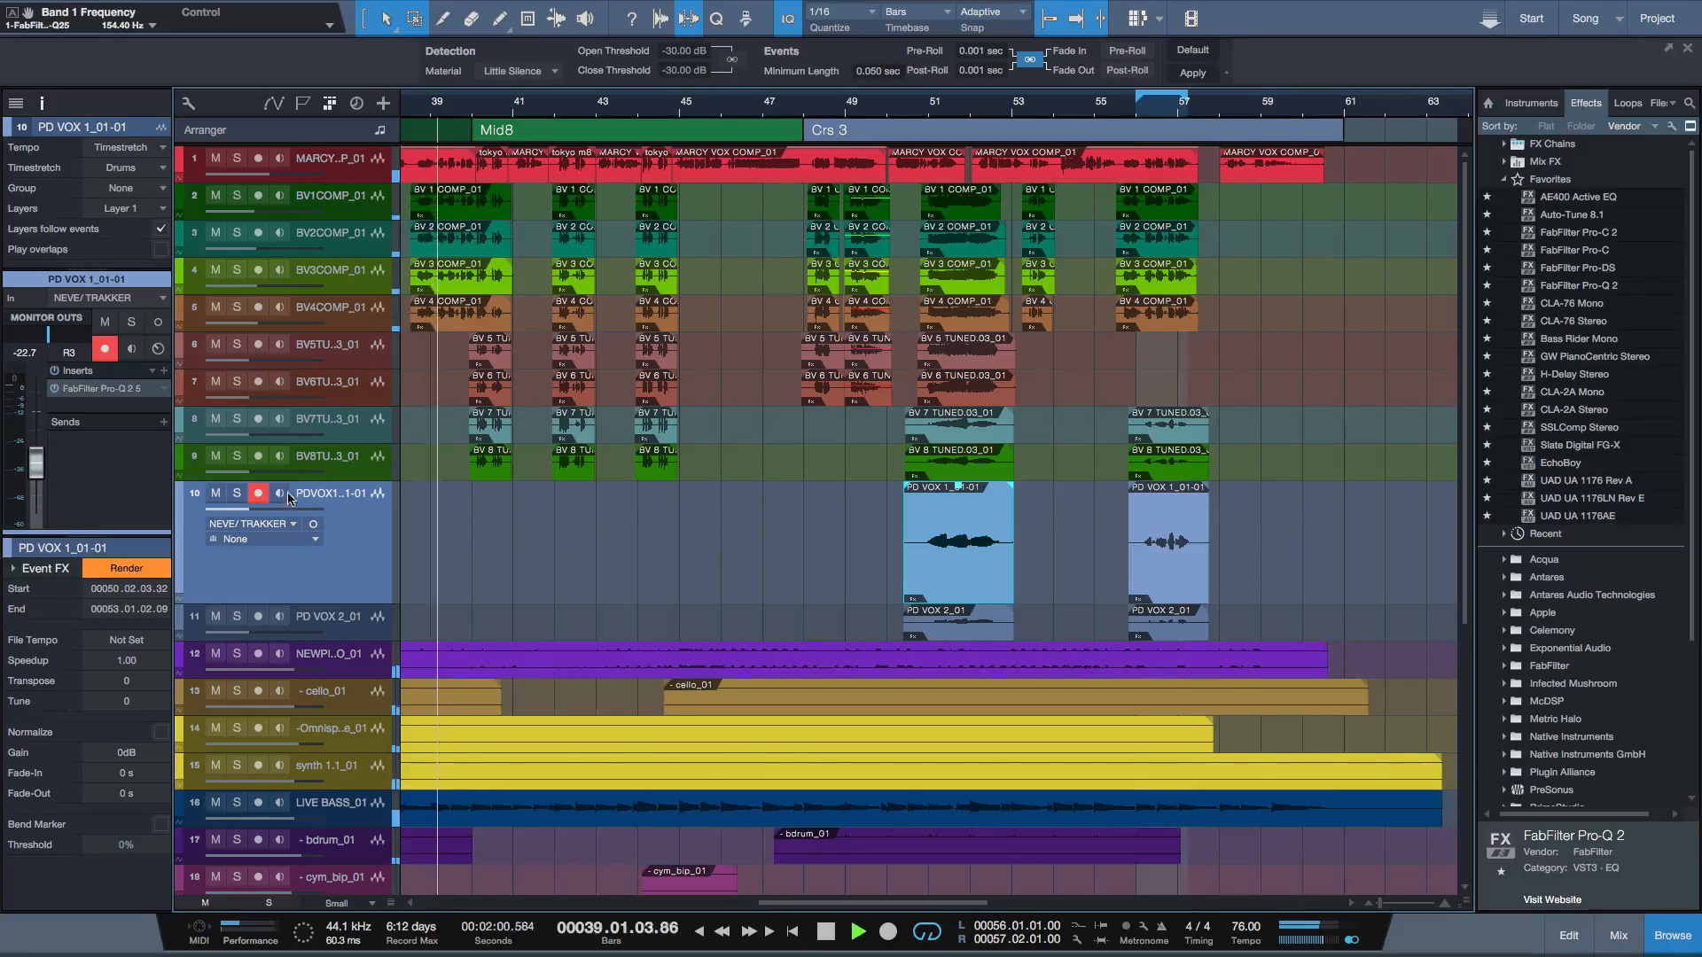
pyautogui.click(257, 495)
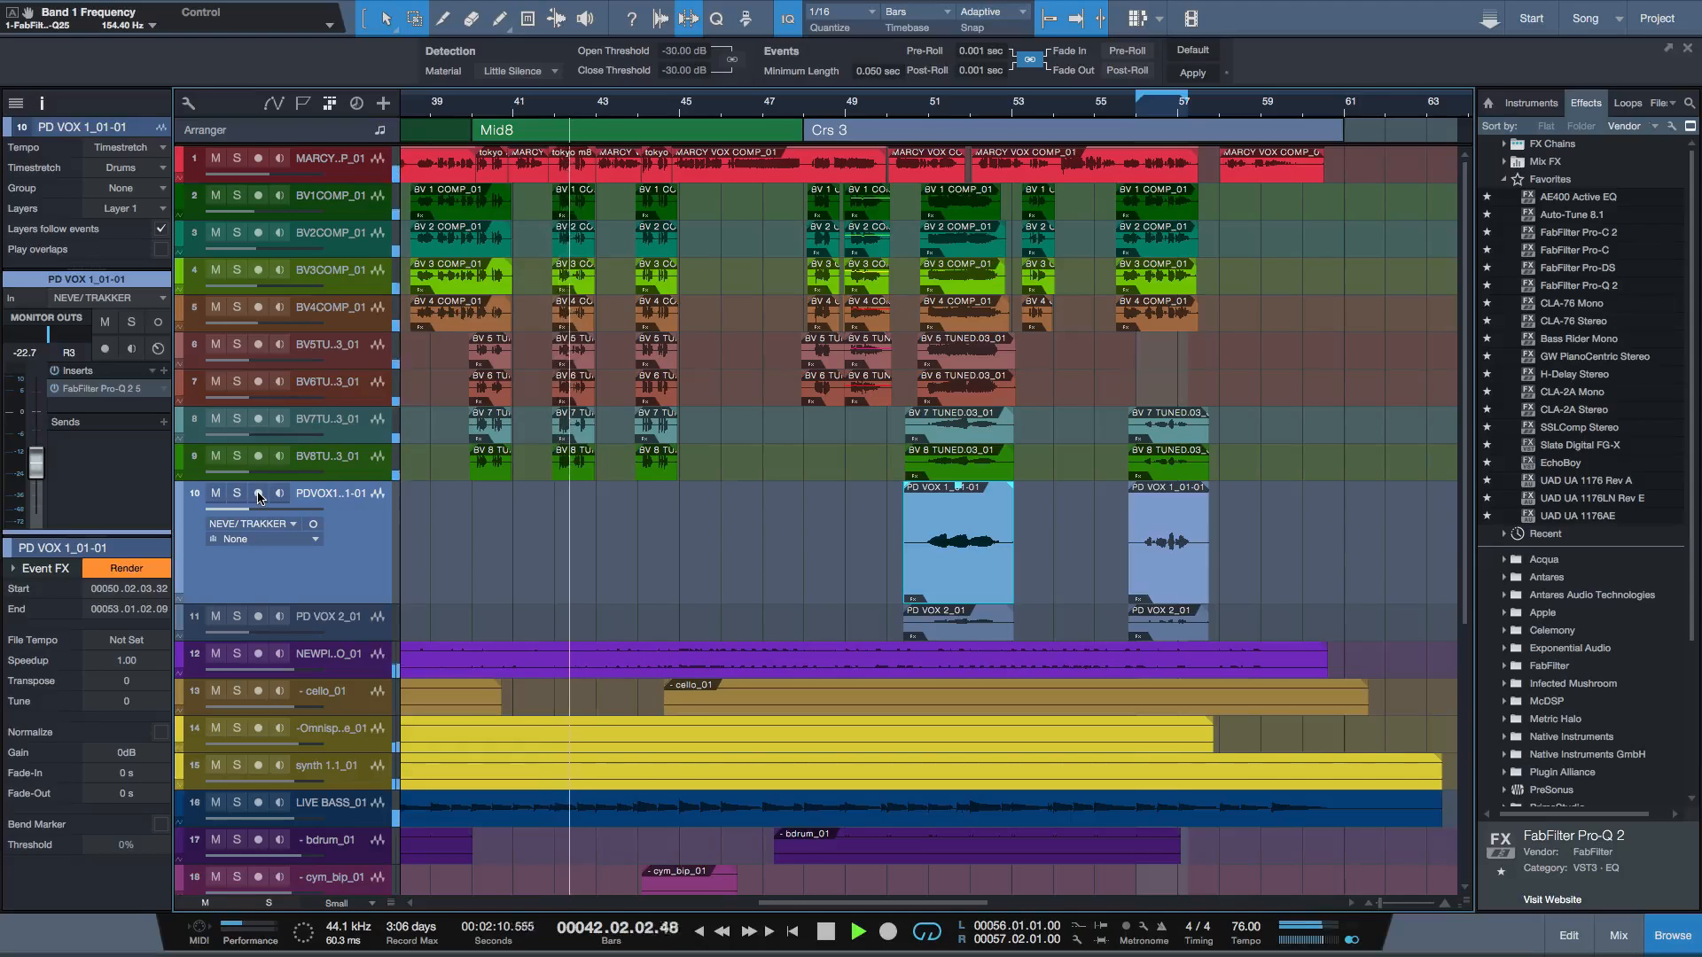
pyautogui.press('space')
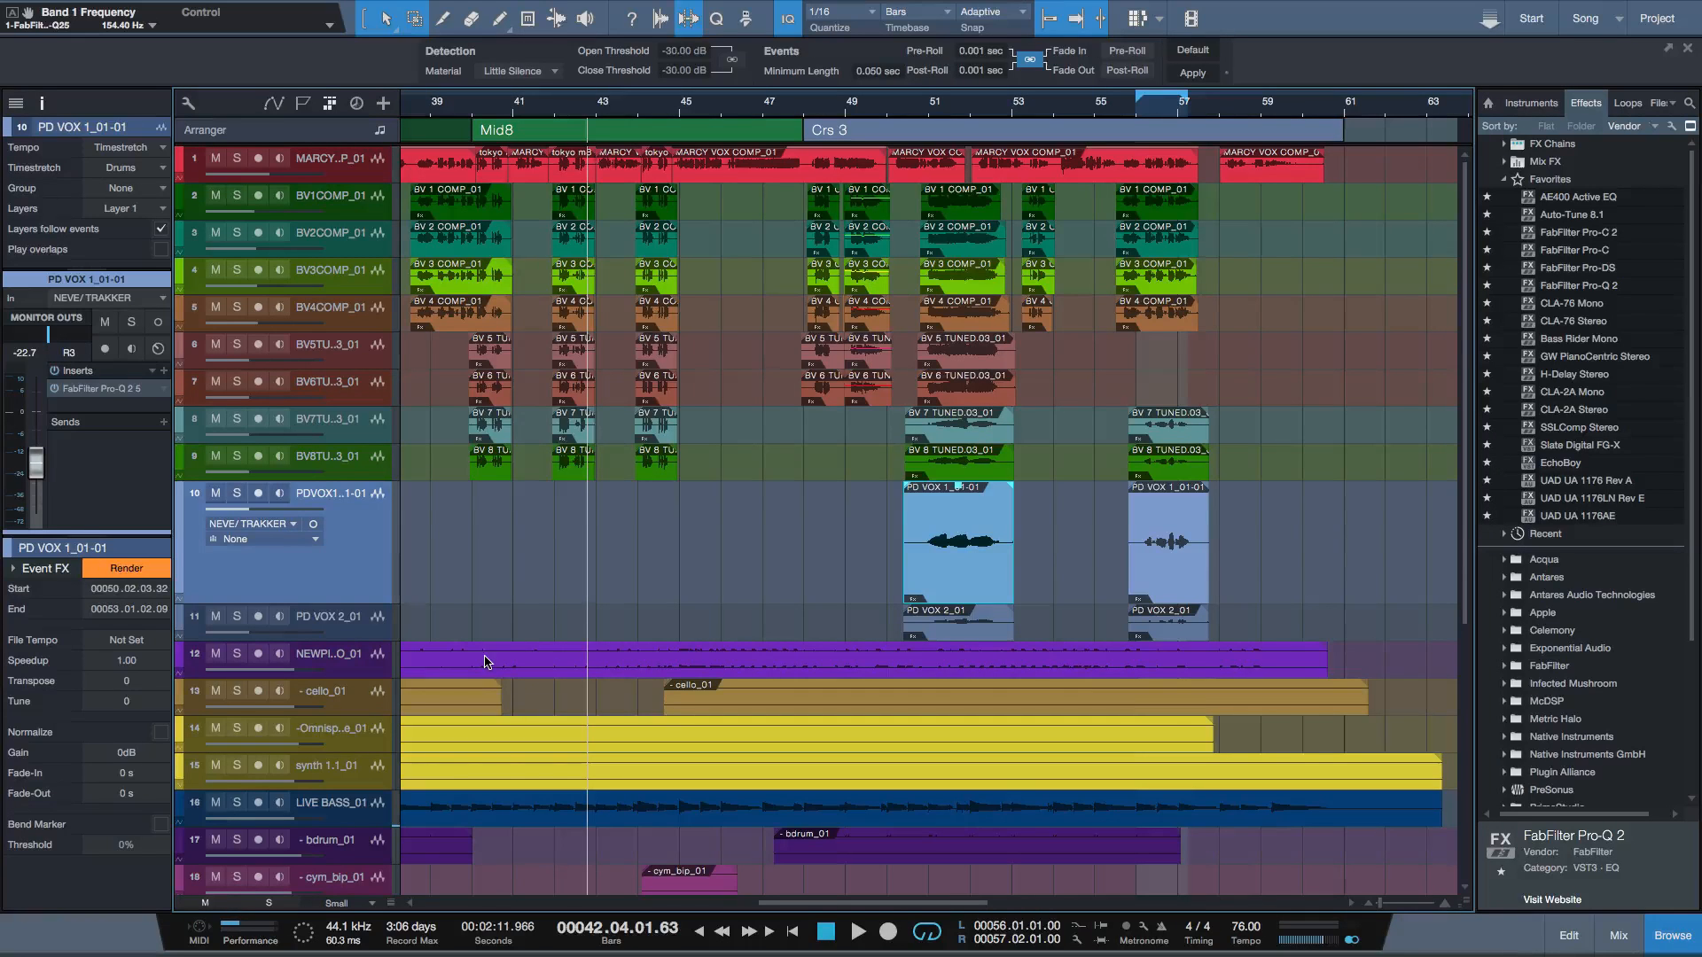
# Route the tracks from BV 1 COMP_01 through PD VOX 2_01 to a new bus named BVS.
pyautogui.click(347, 628)
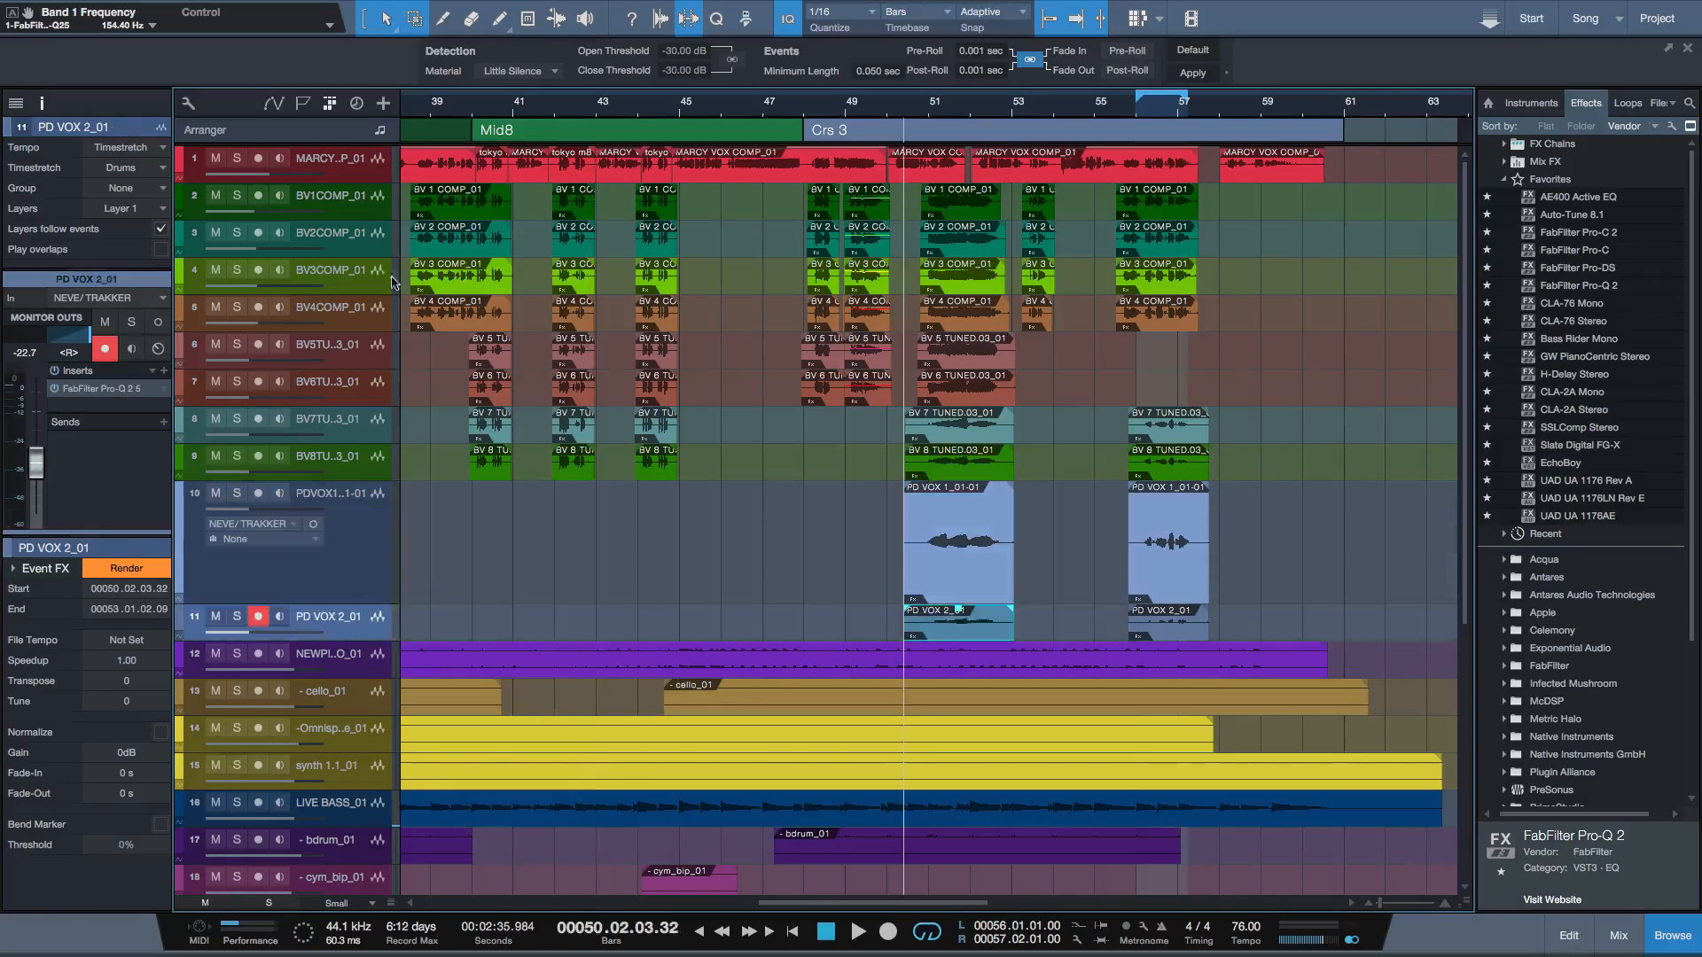
pyautogui.click(348, 208)
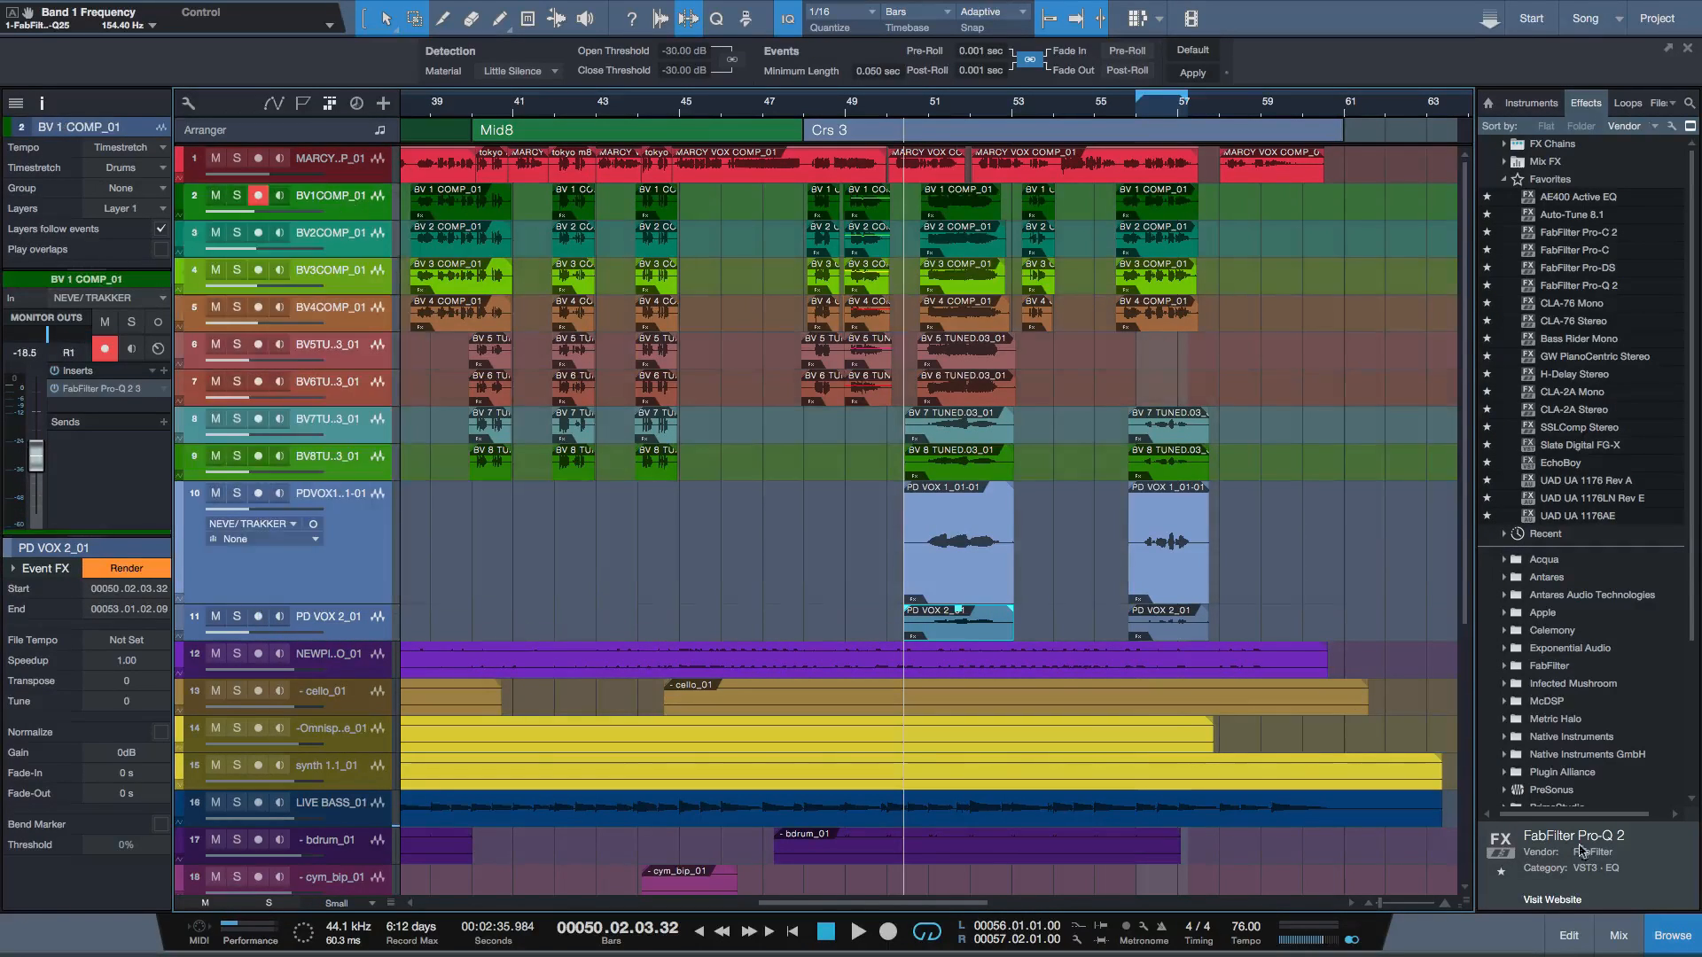
pyautogui.click(1618, 935)
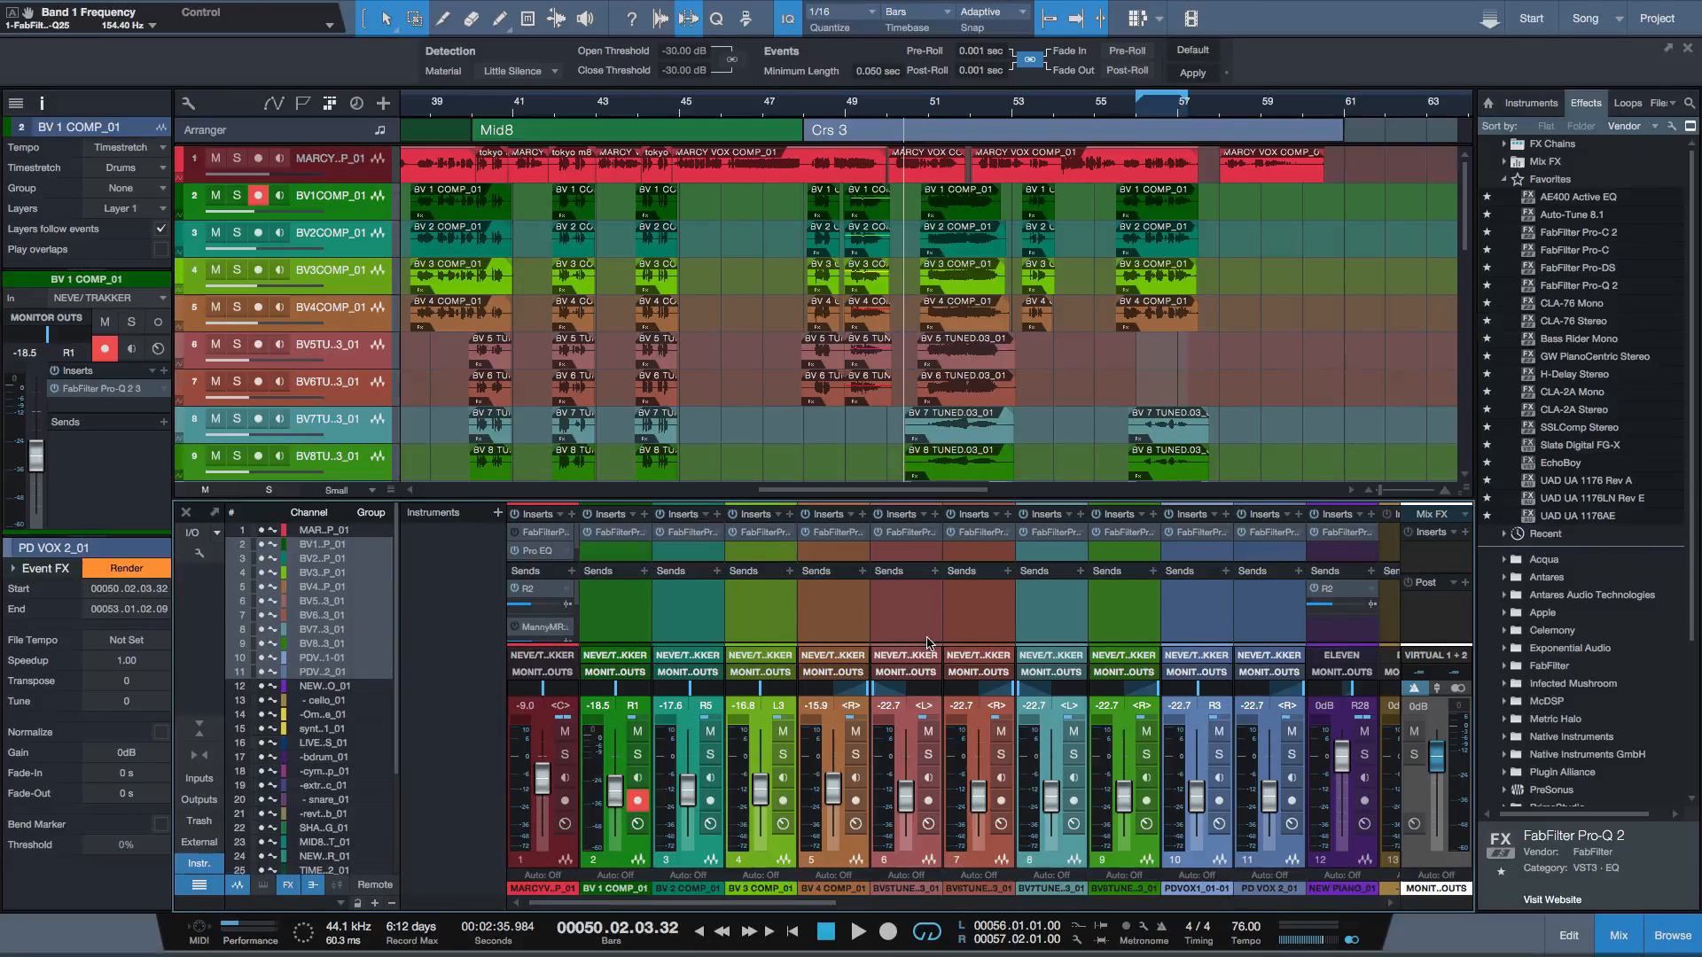
pyautogui.hscroll(3, 927, 641)
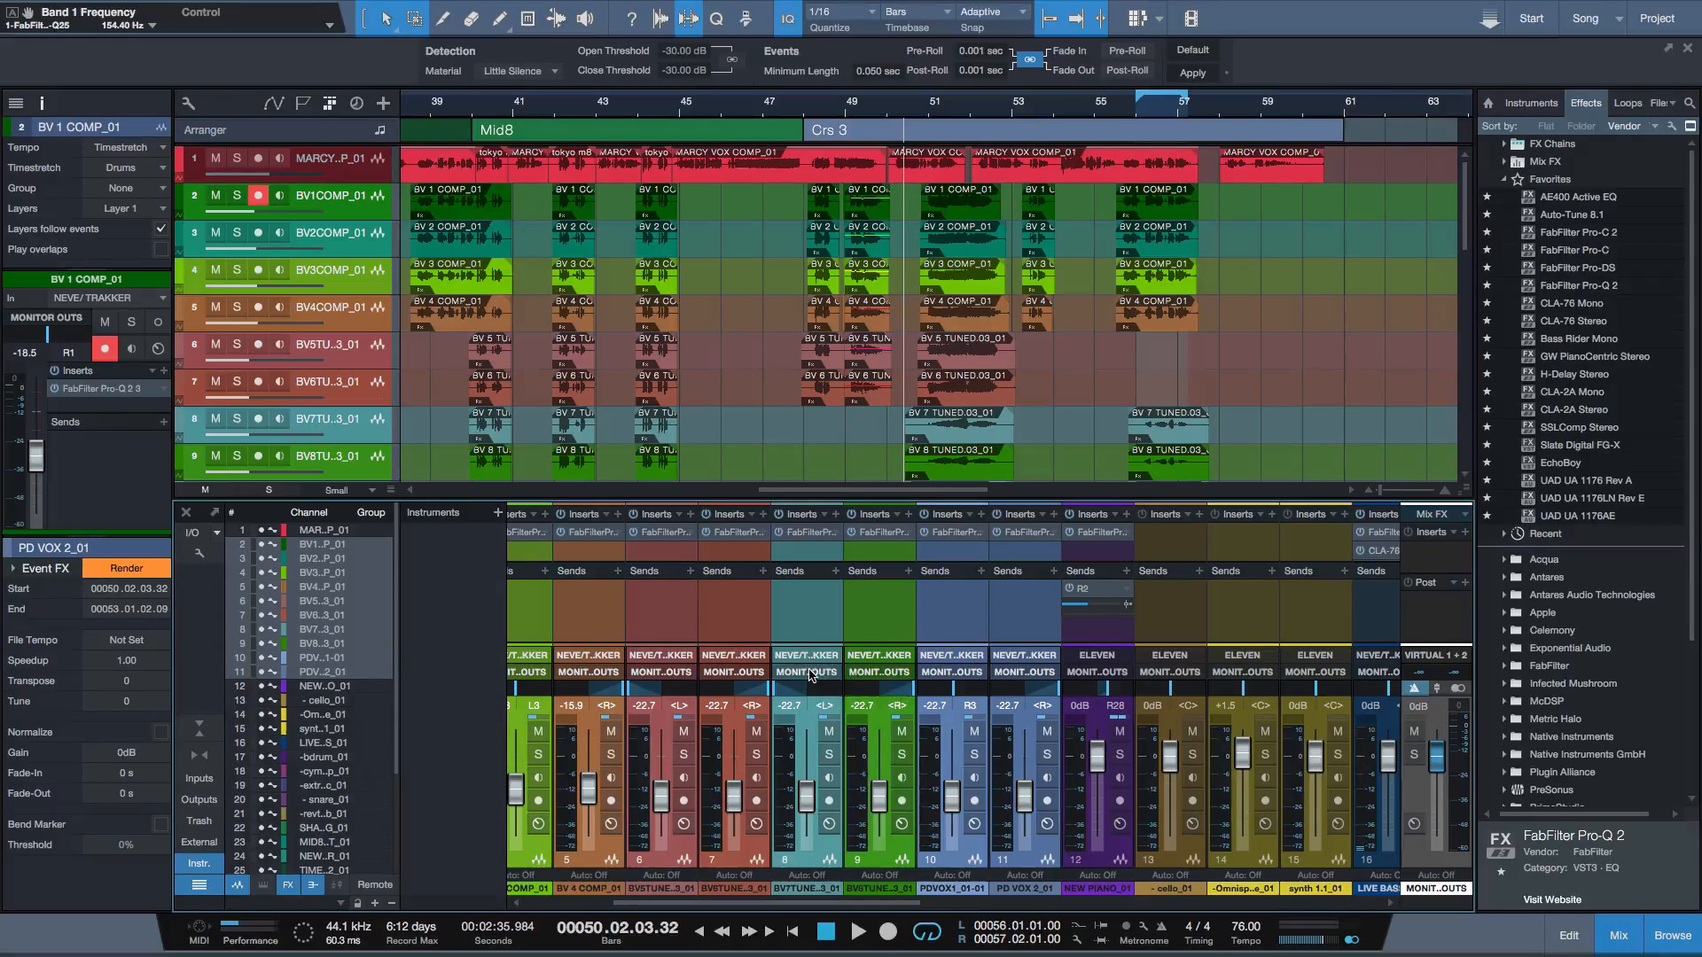
pyautogui.rightClick(812, 676)
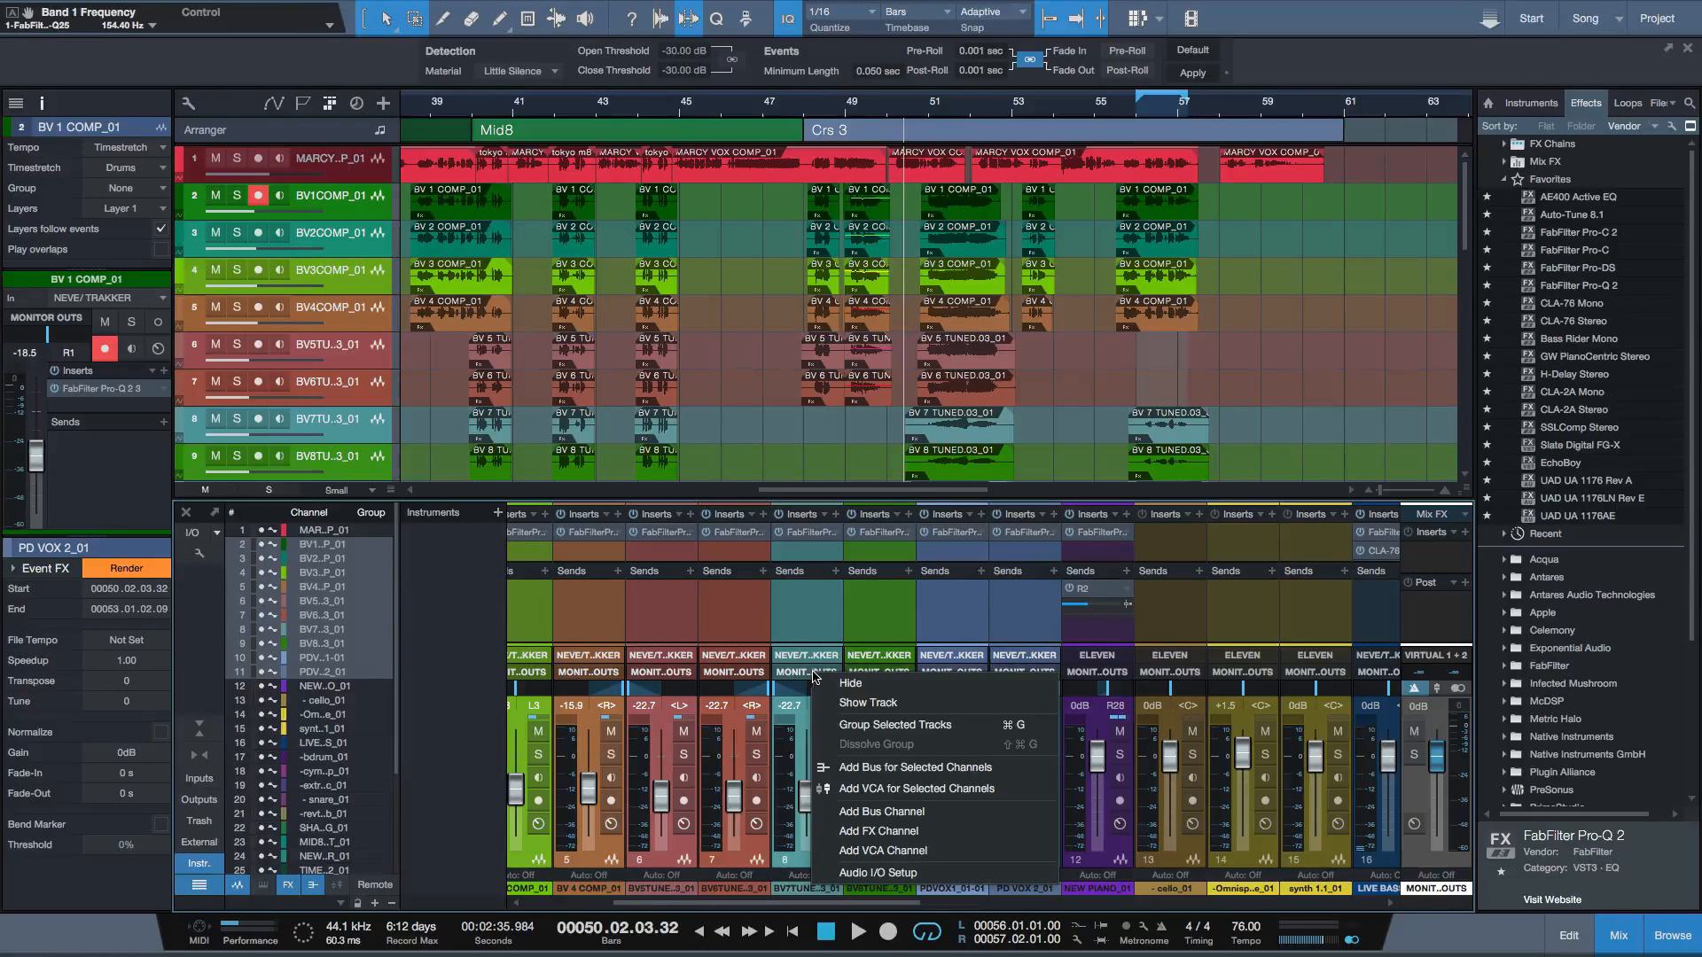
pyautogui.click(901, 768)
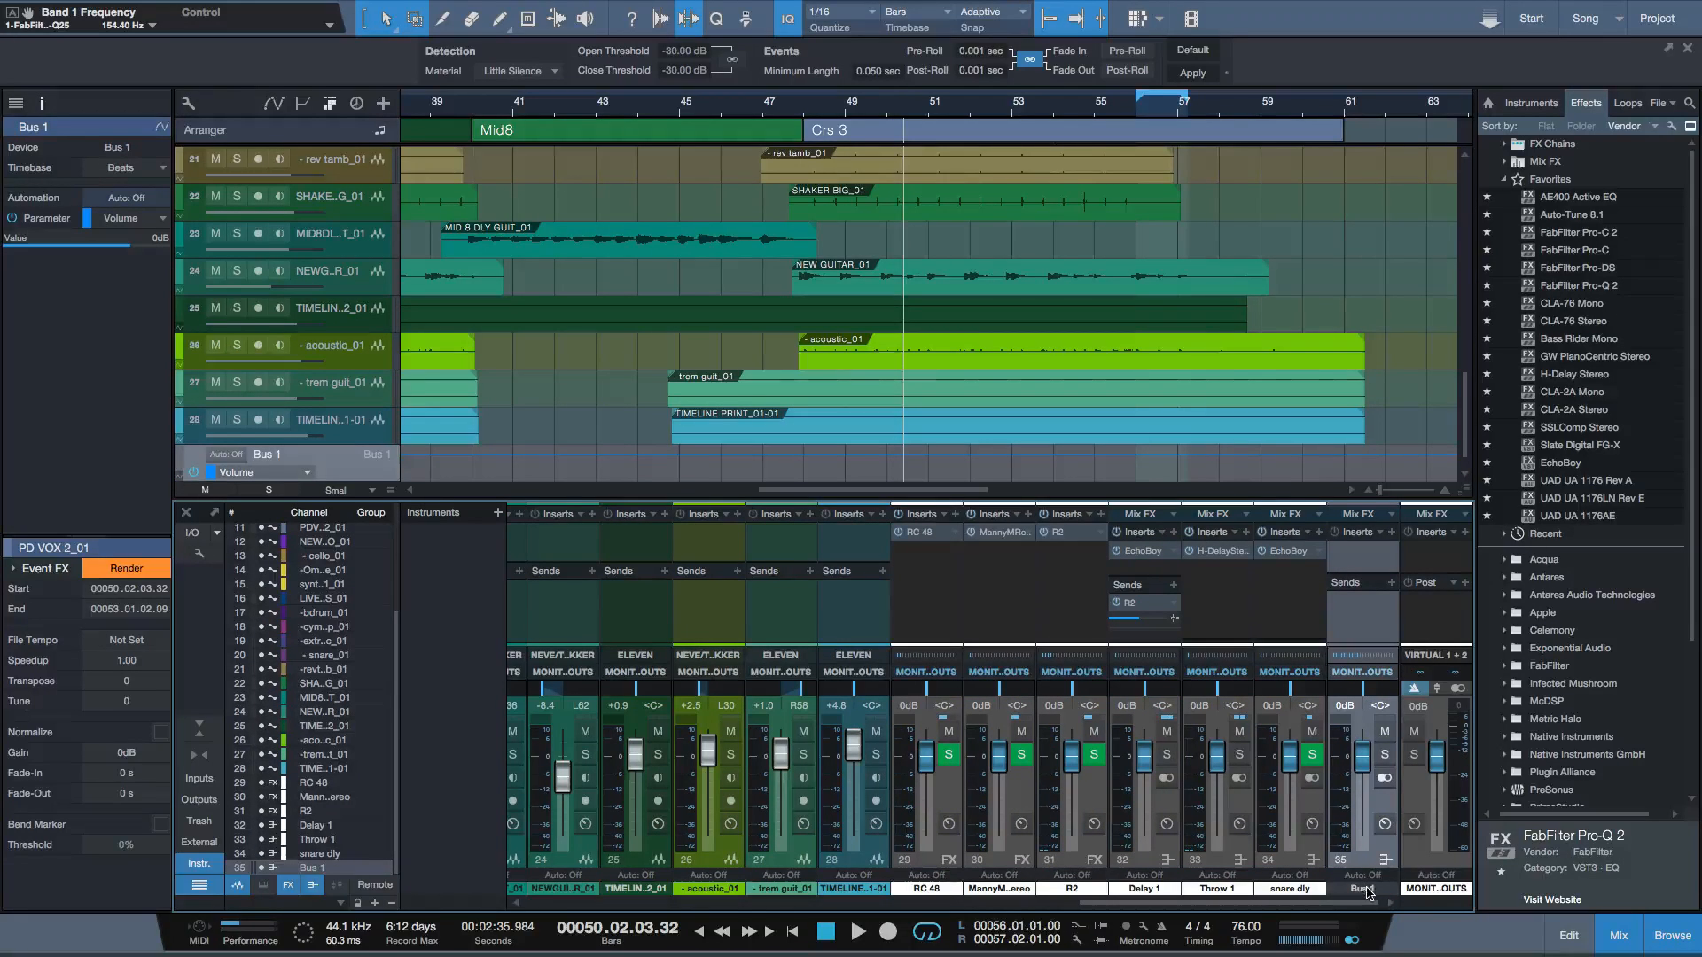
pyautogui.doubleClick(1363, 889)
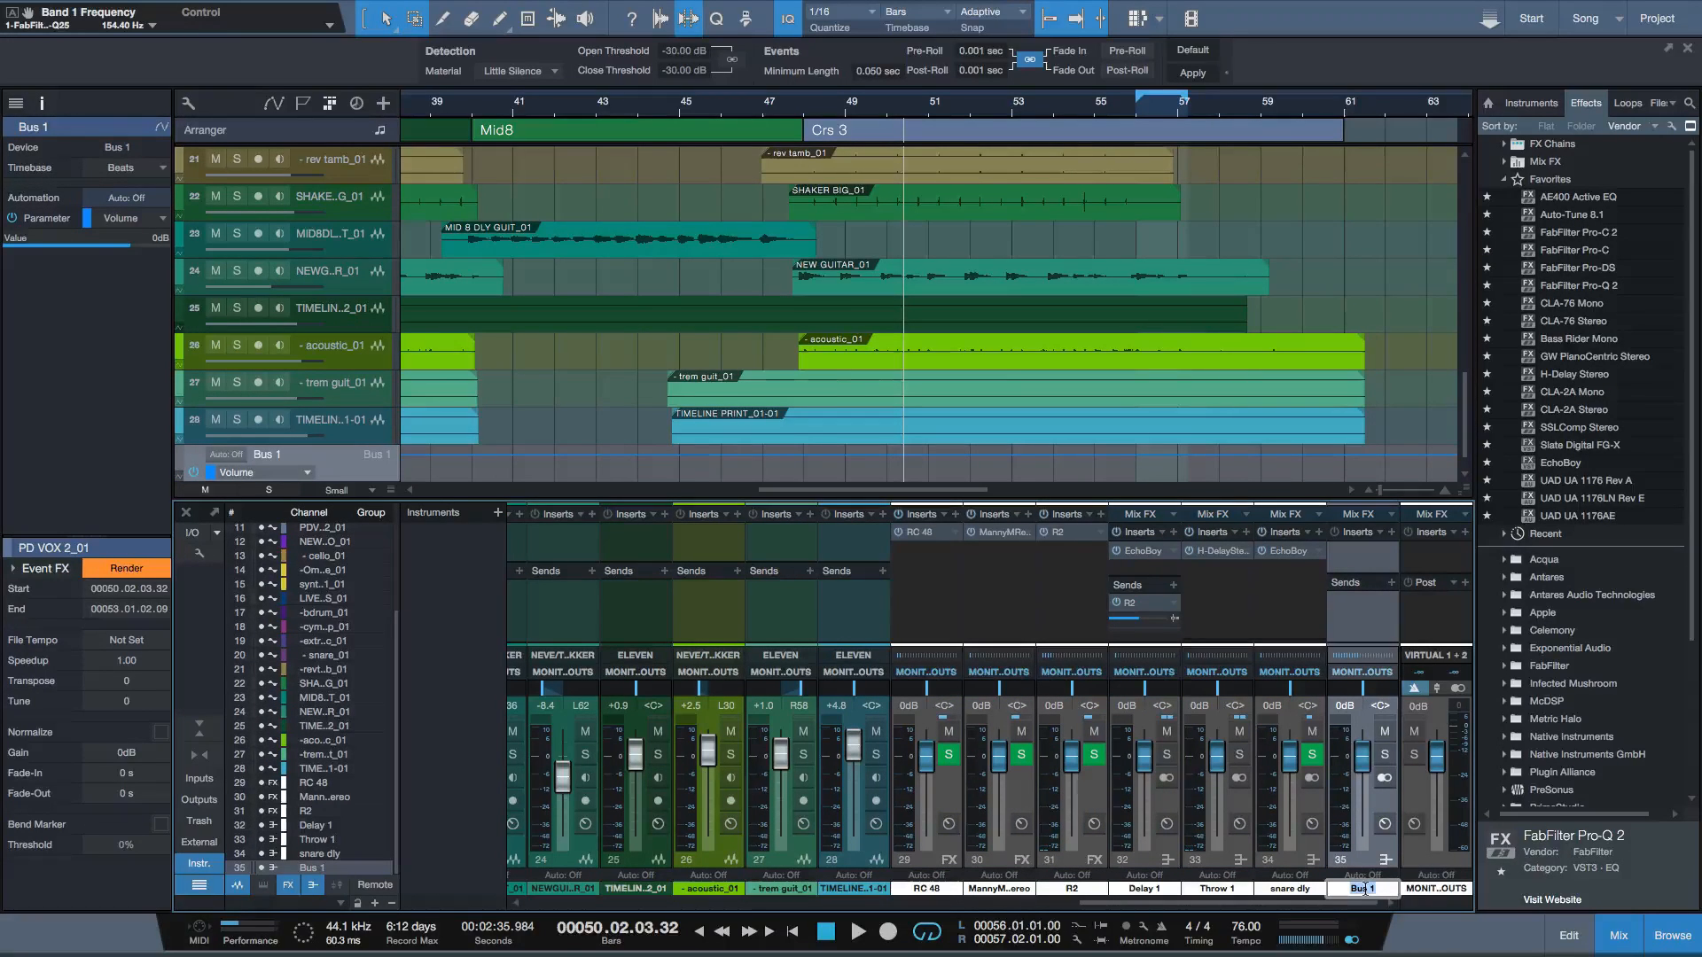
pyautogui.press('Return')
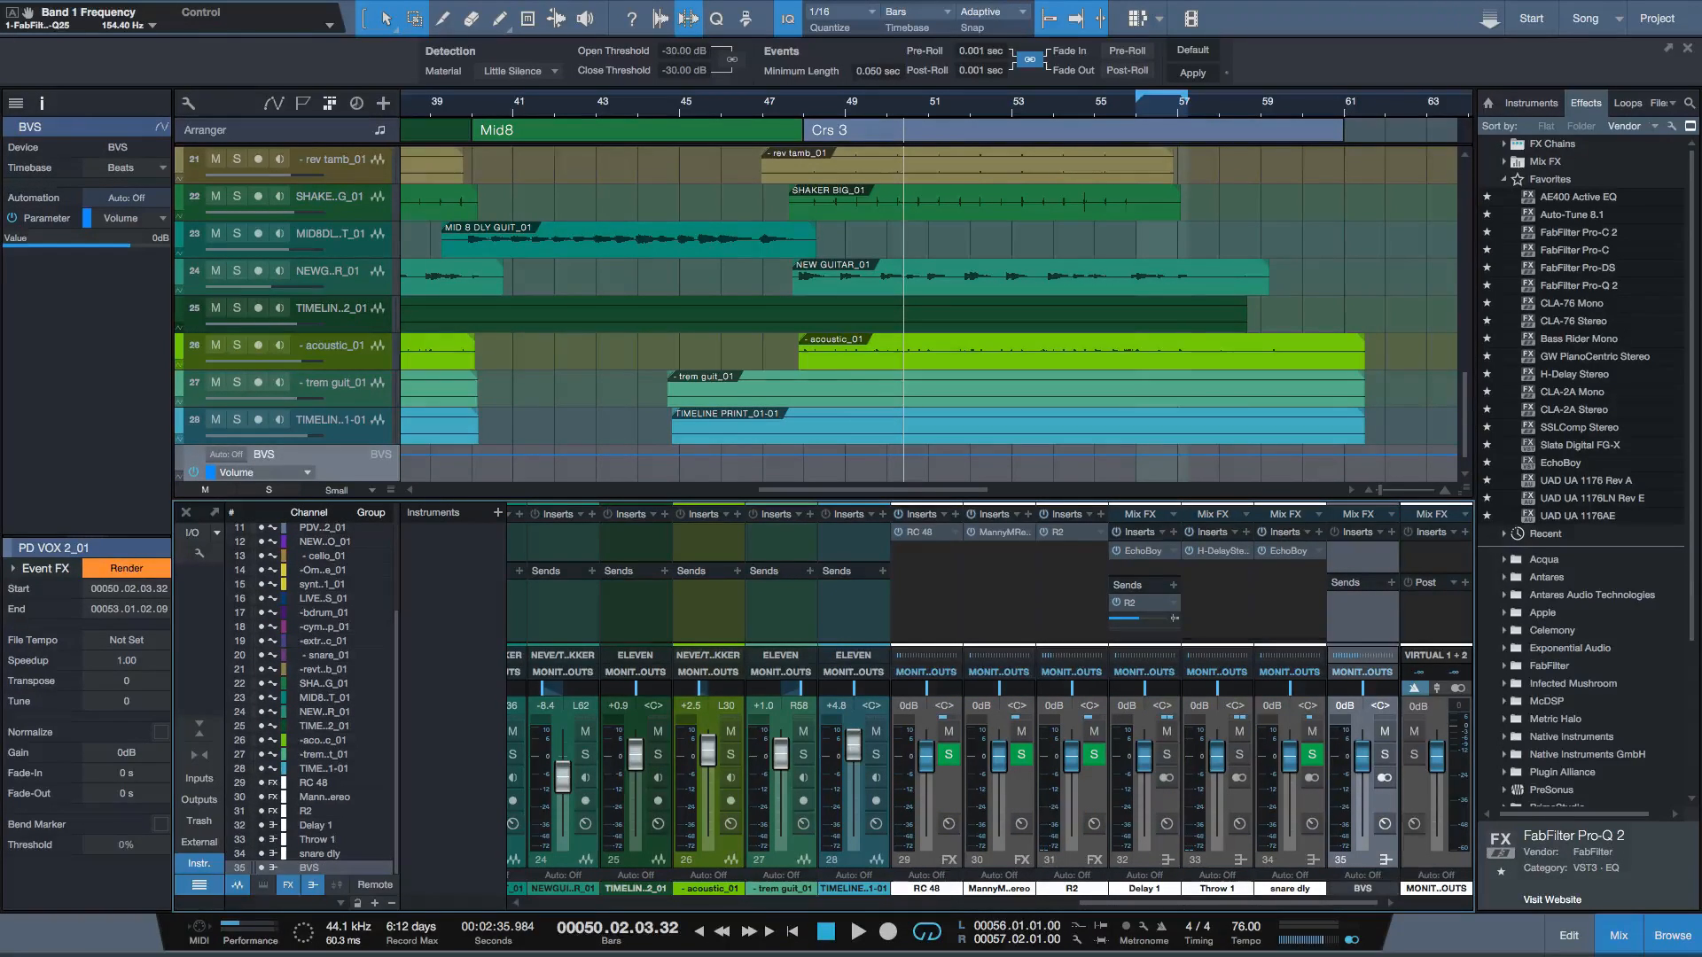
# Set the BVS bus volume to -1.0 dB during playback around bars 50 to 52.
pyautogui.scroll(10, 974, 310)
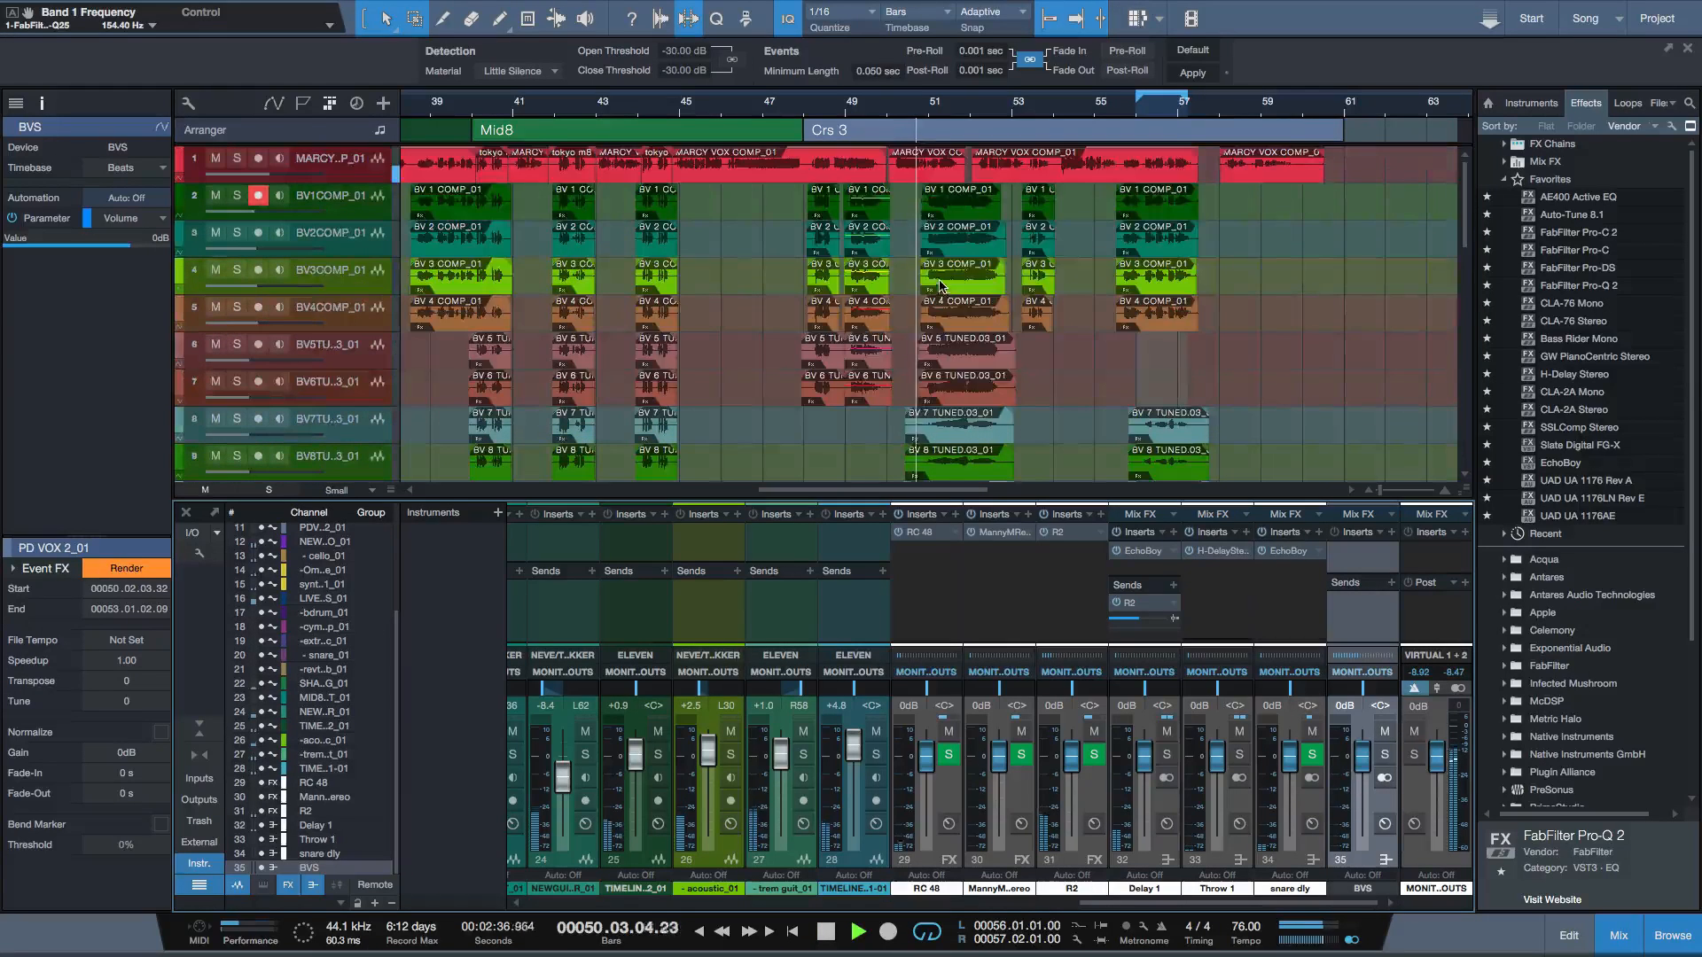
pyautogui.moveTo(1363, 755)
pyautogui.mouseDown()
pyautogui.moveTo(1362, 737)
pyautogui.moveTo(1361, 761)
pyautogui.mouseUp()
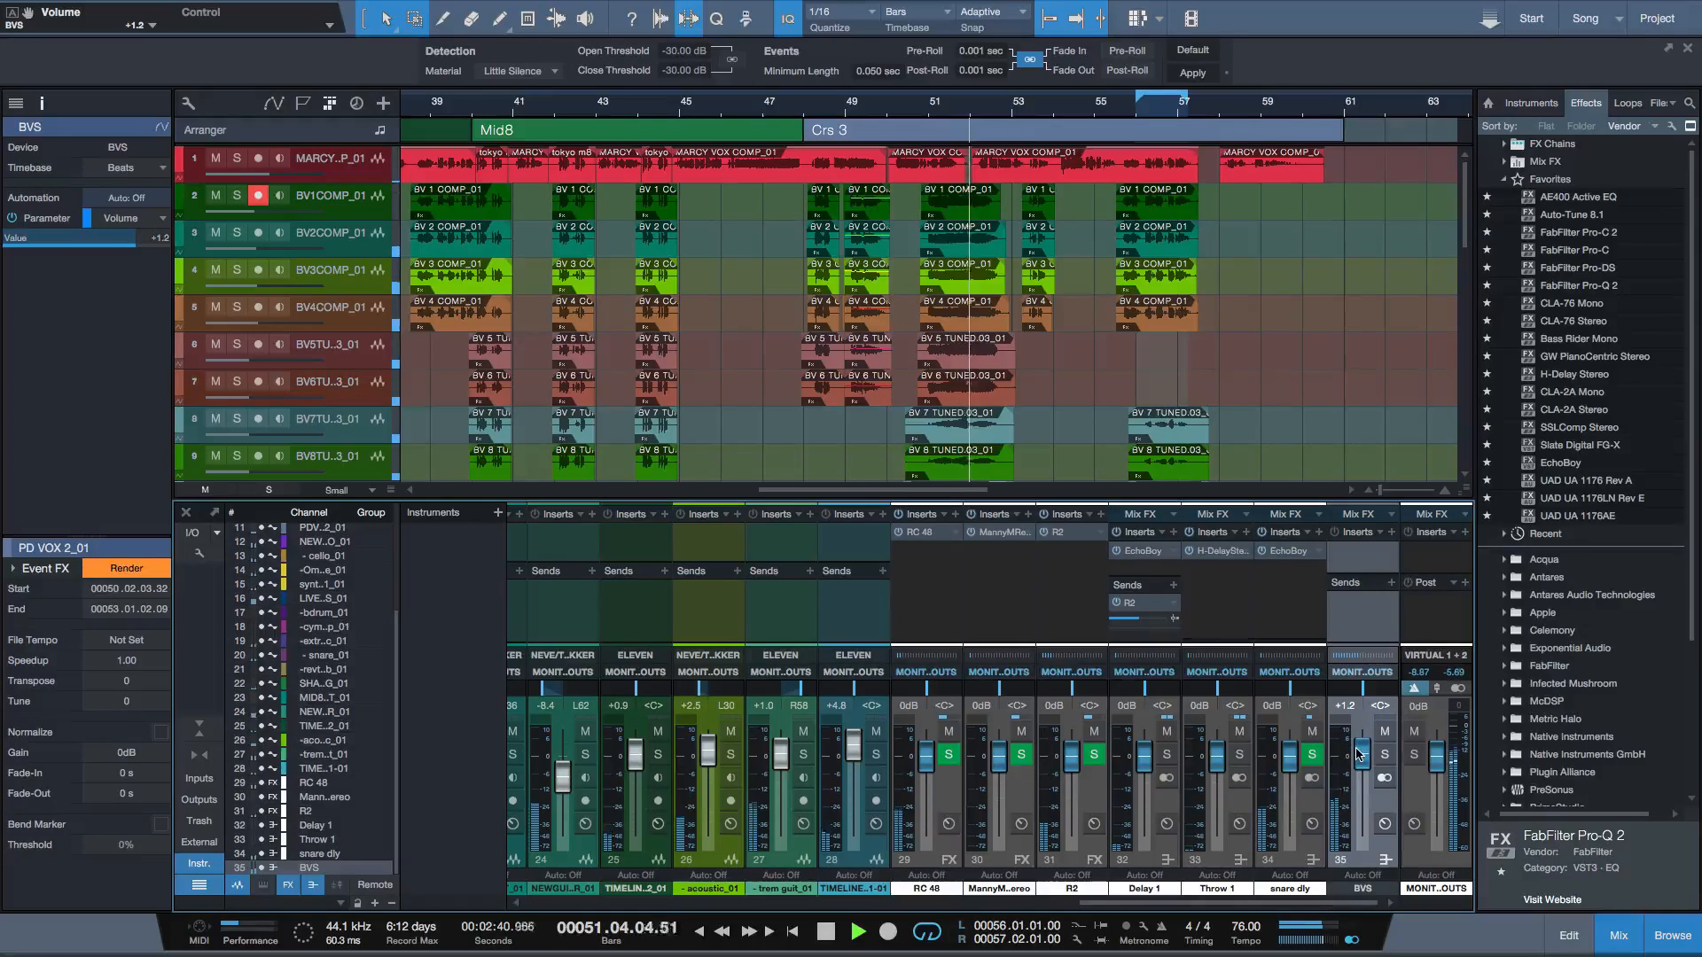
pyautogui.press('space')
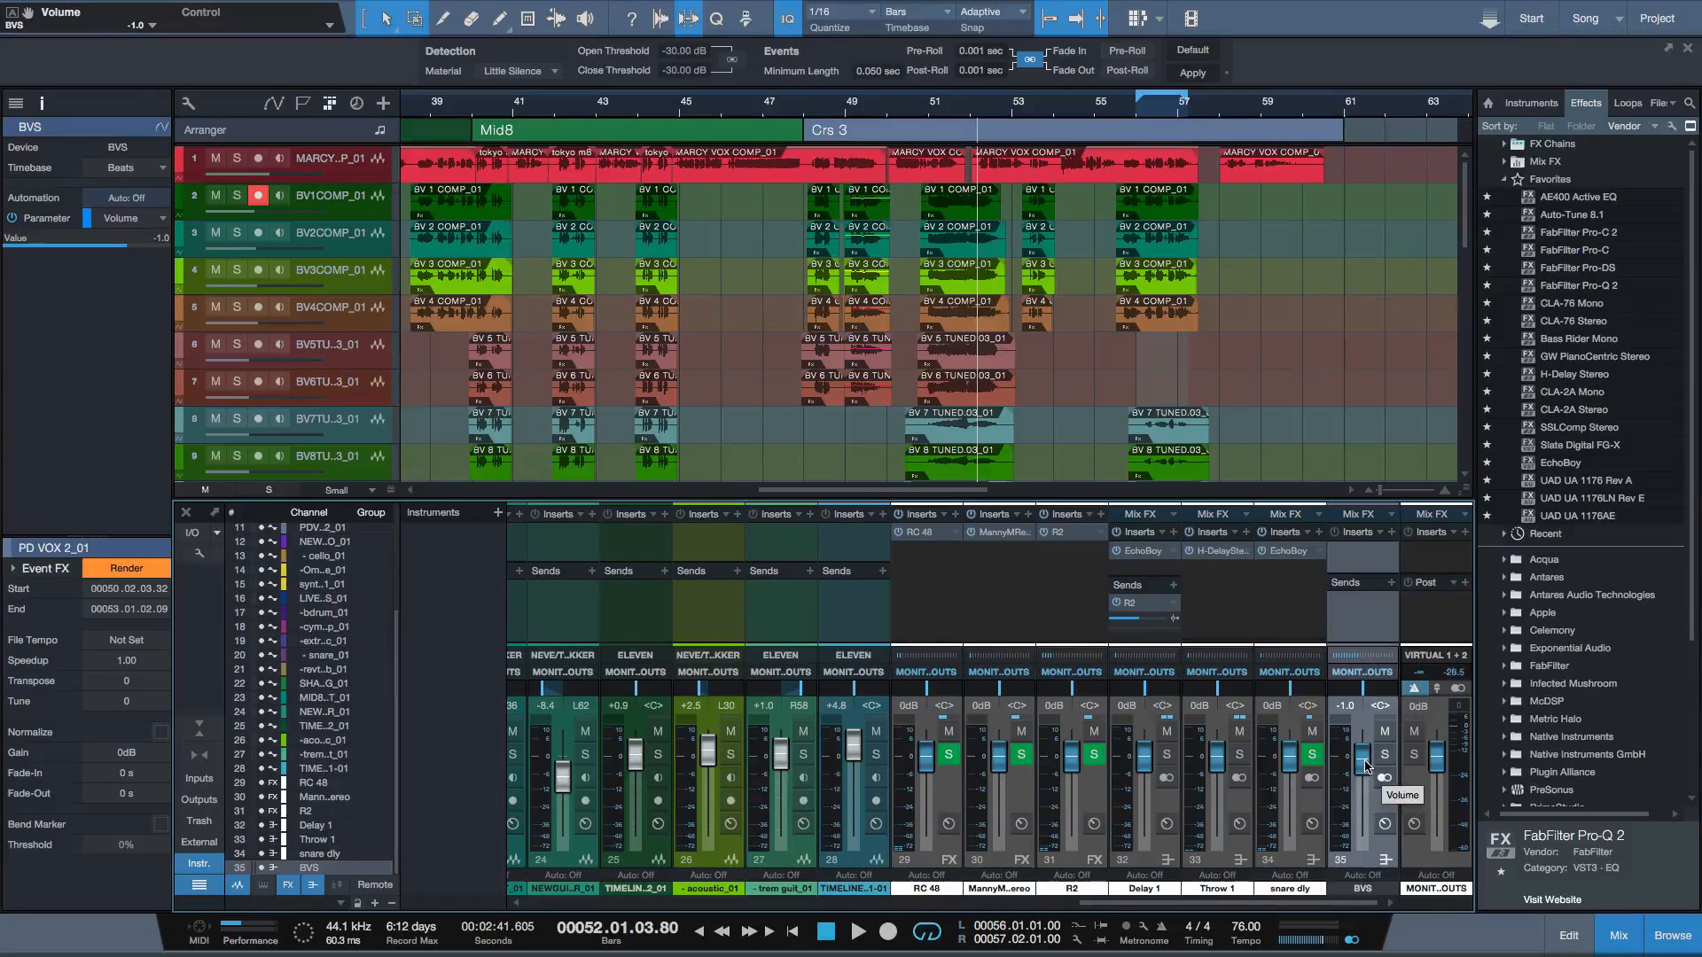
# Add a VCA channel for the tracks from BV 1 COMP_01 through PD VOX 2_01 and name it BV VCA.
pyautogui.hscroll(-9, 1117, 780)
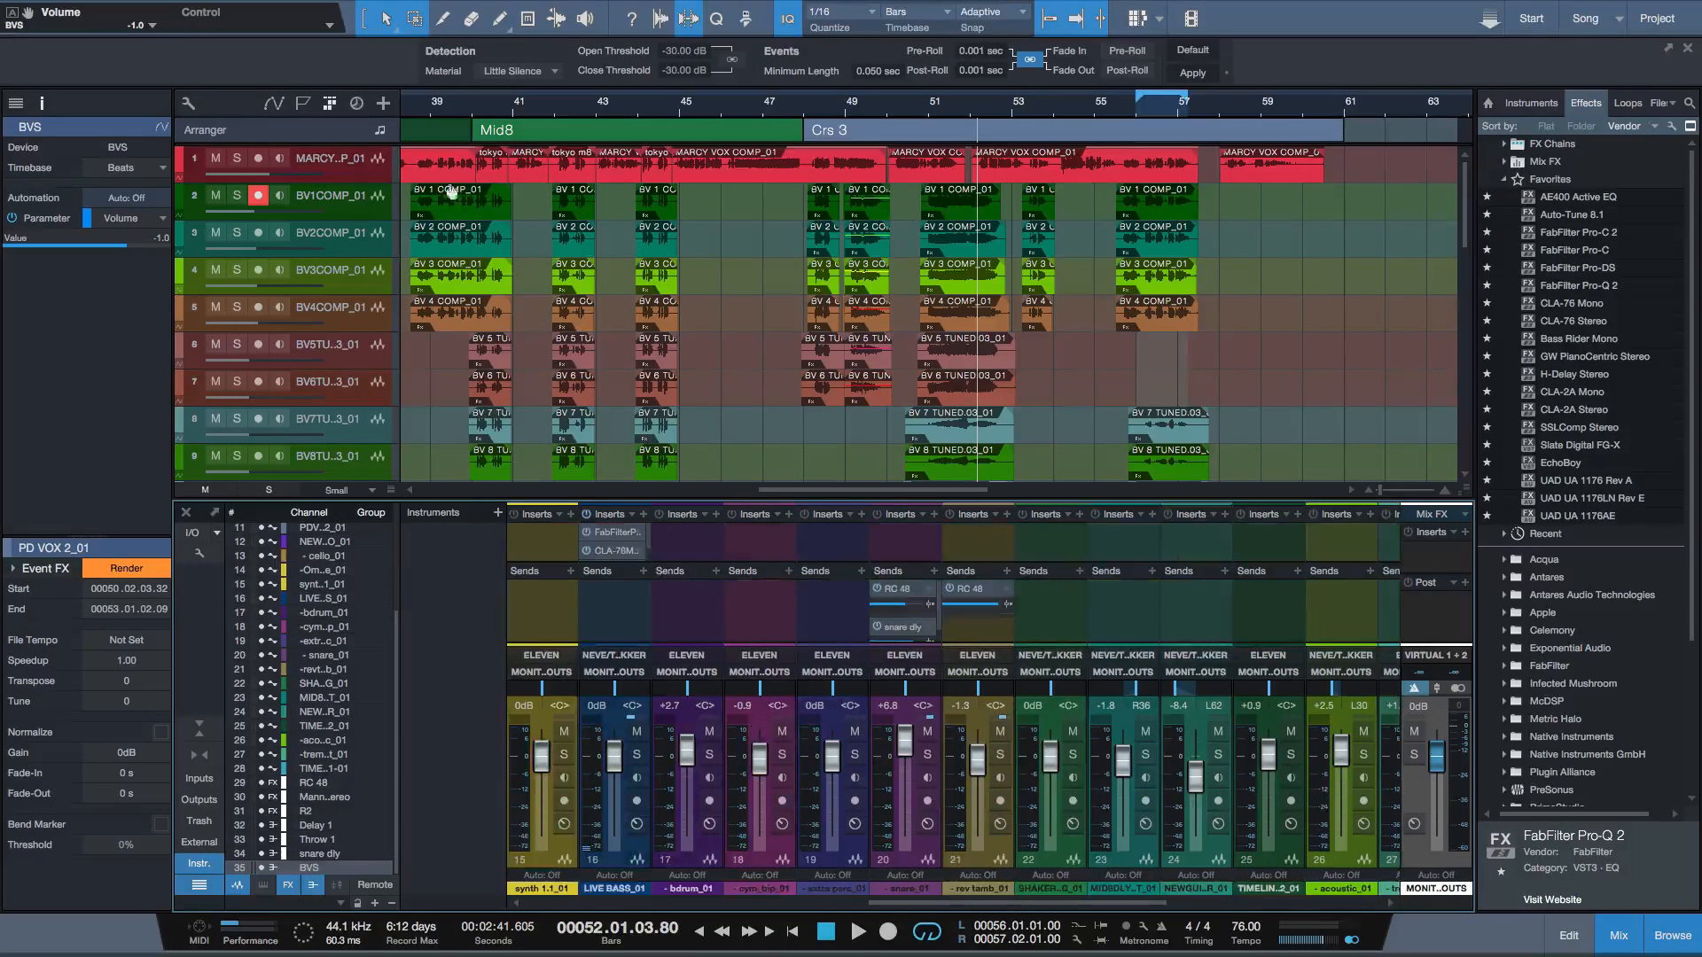
pyautogui.click(346, 215)
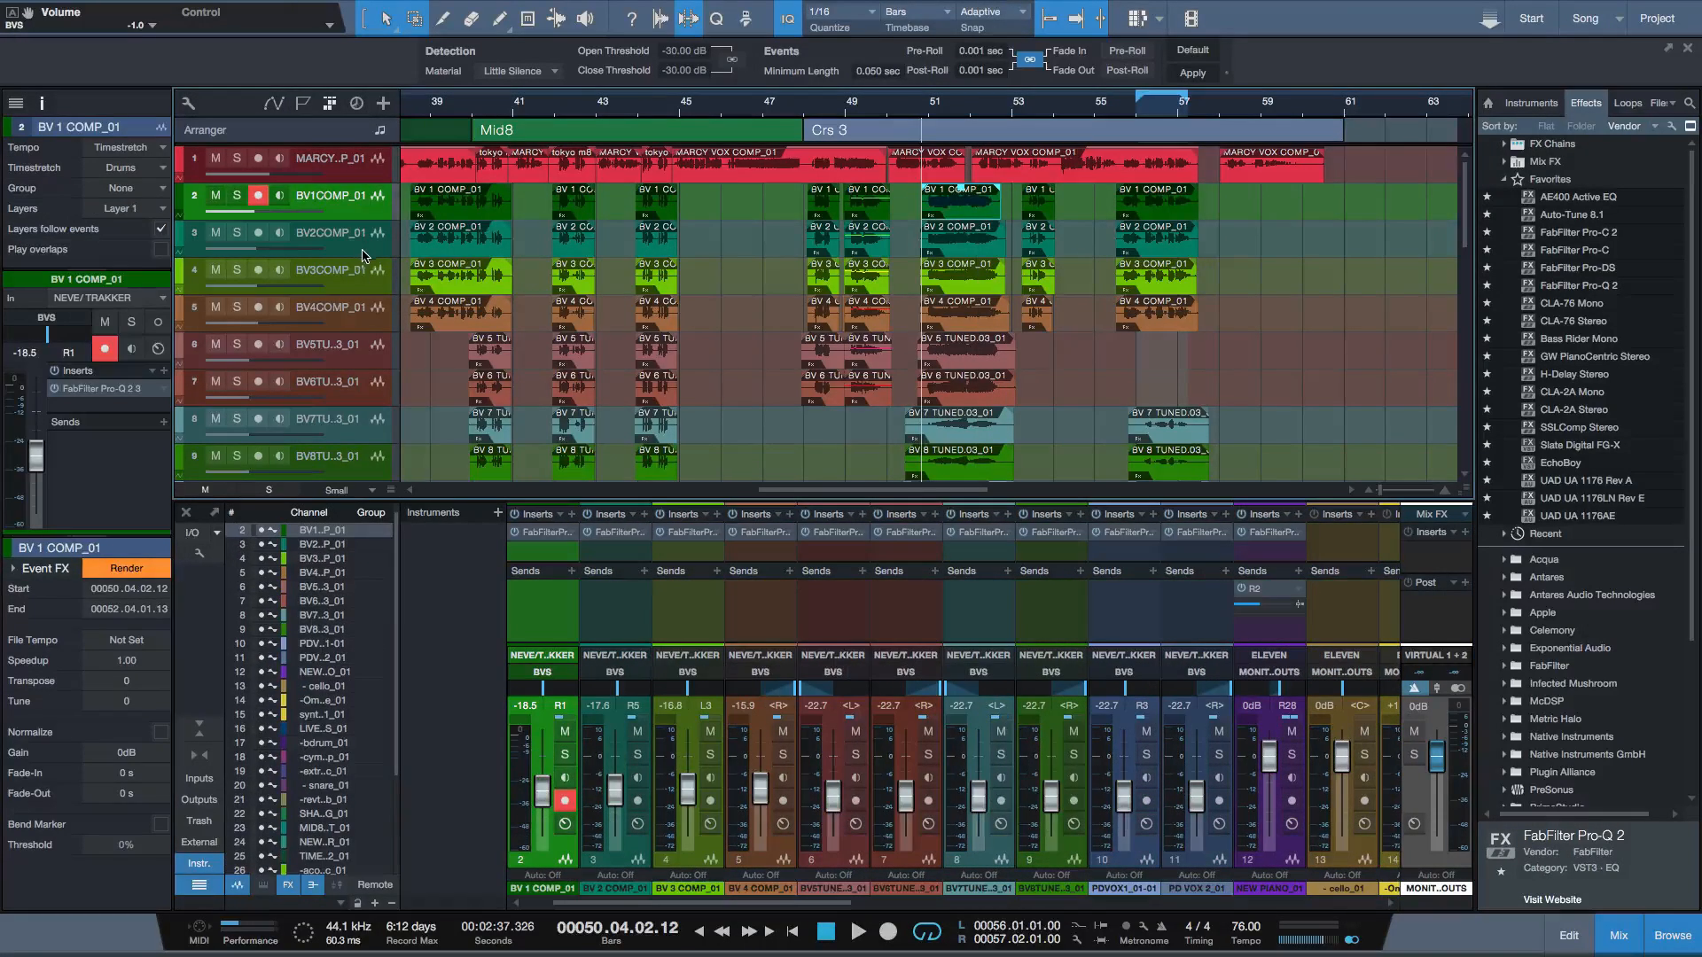
pyautogui.moveTo(1468, 196); pyautogui.dragTo(1466, 249)
pyautogui.scroll(2, 1114, 312)
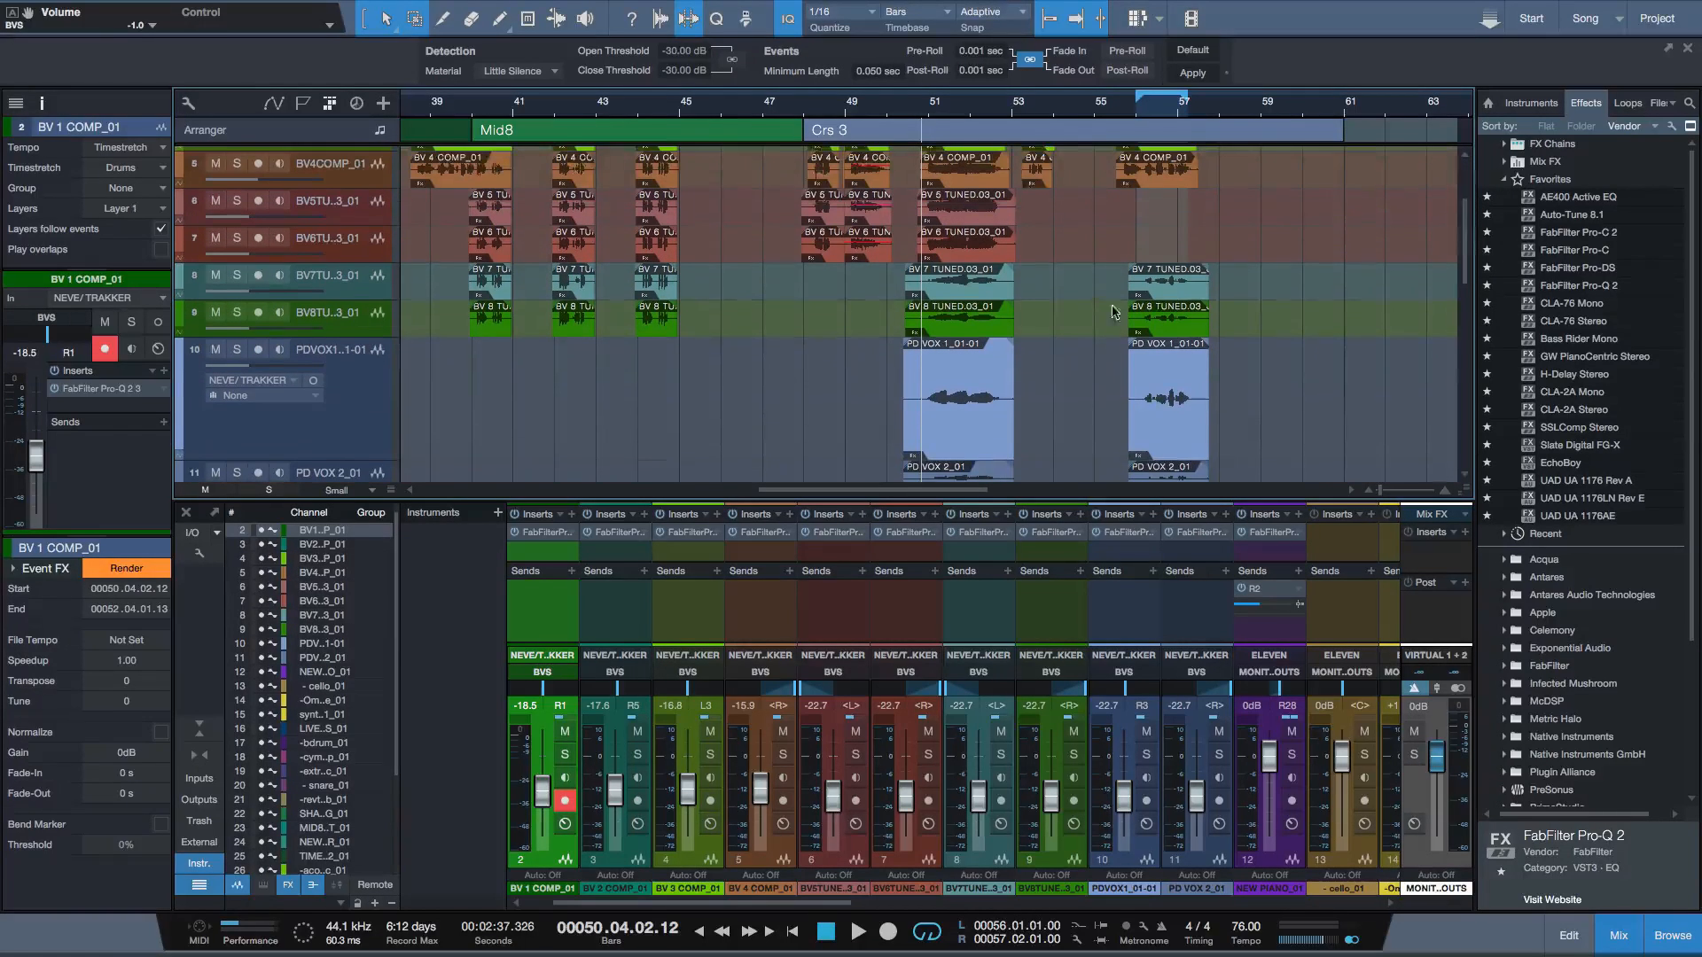
pyautogui.keyDown('shift'); pyautogui.click(349, 476); pyautogui.keyUp('shift')
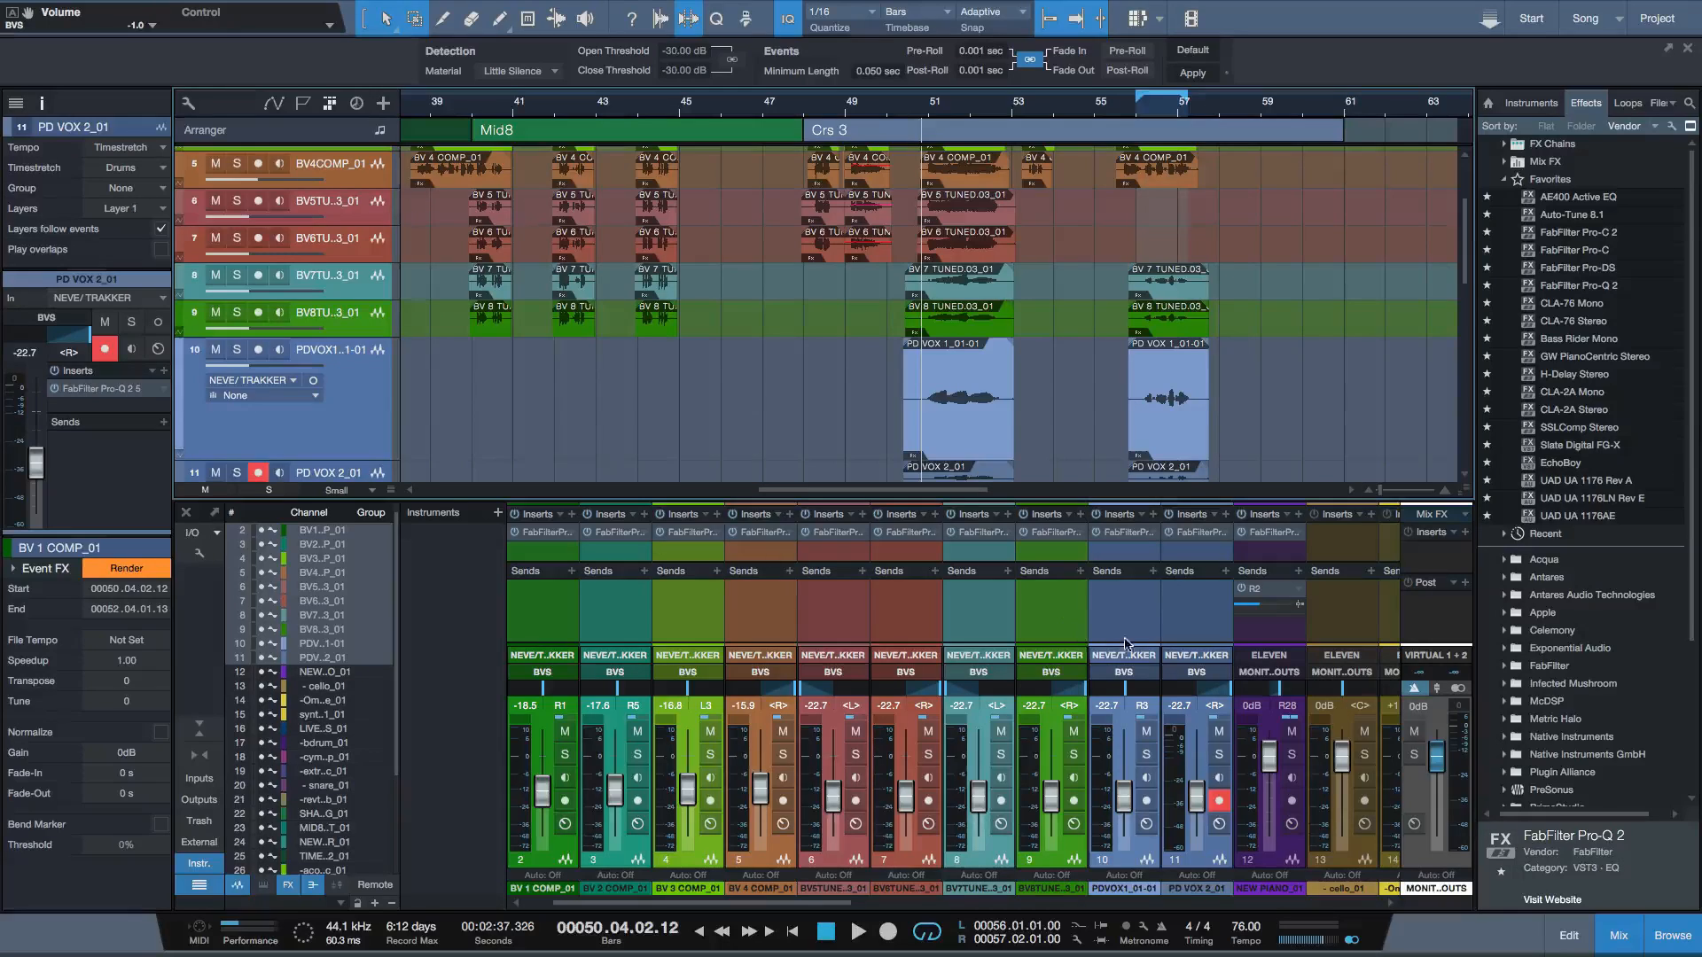
pyautogui.rightClick(1194, 659)
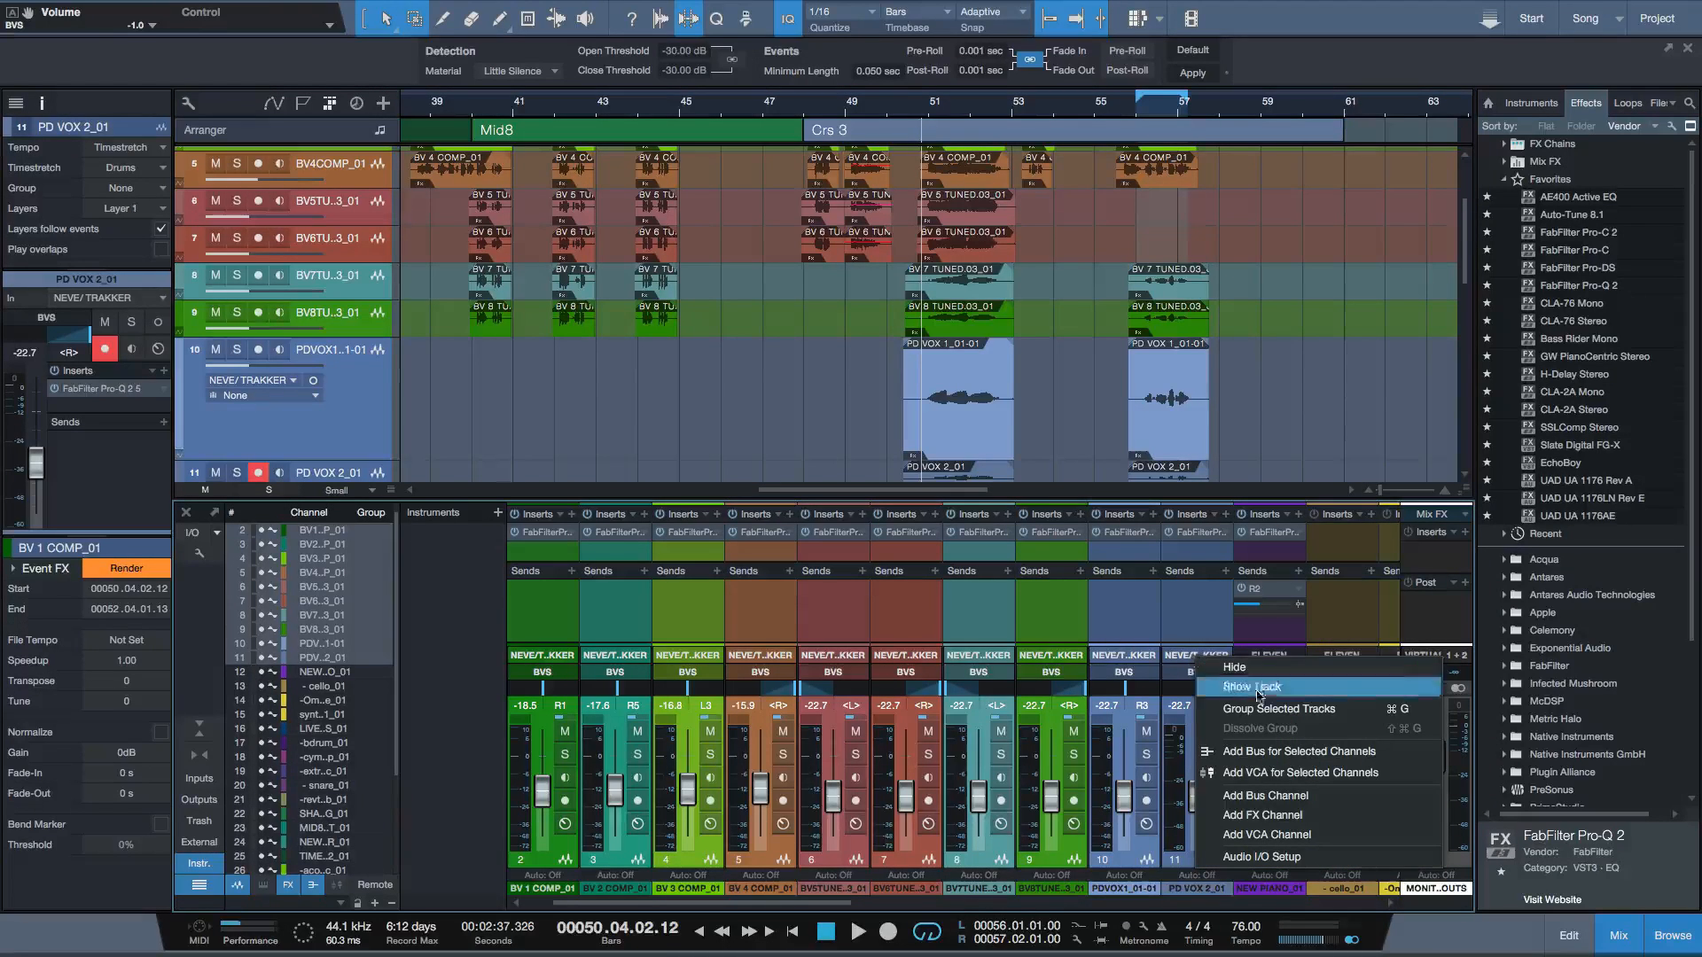
pyautogui.click(1259, 773)
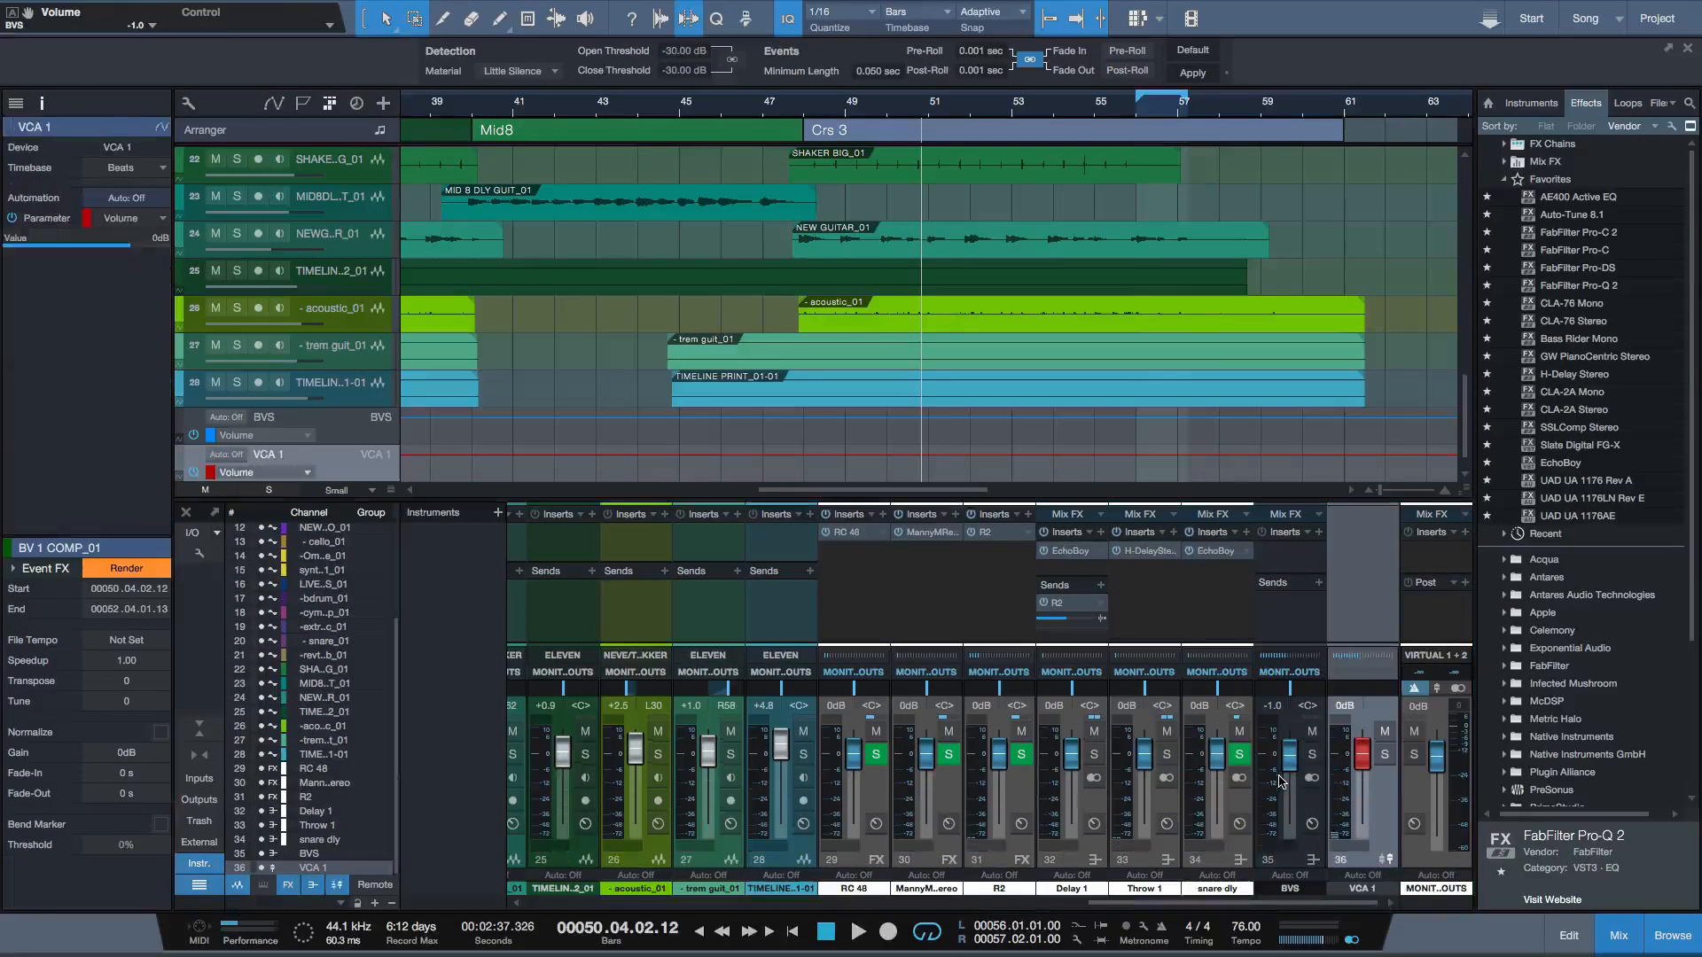
pyautogui.doubleClick(1357, 889)
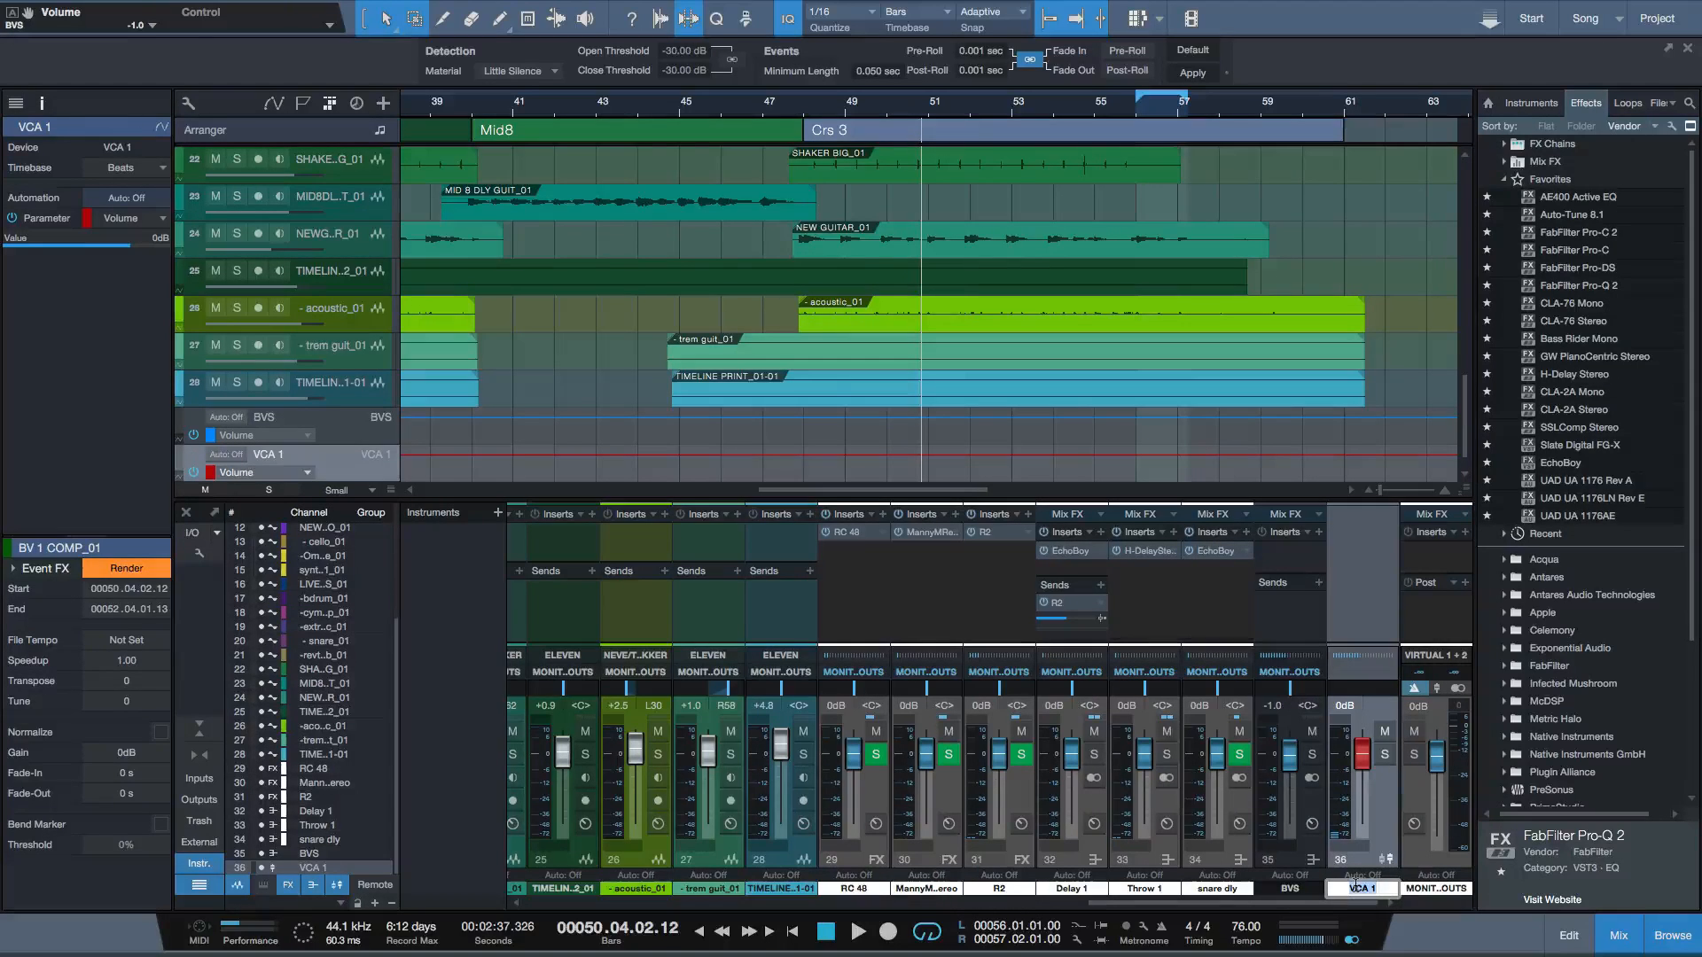
pyautogui.write('BV VCA')
pyautogui.press('Return')
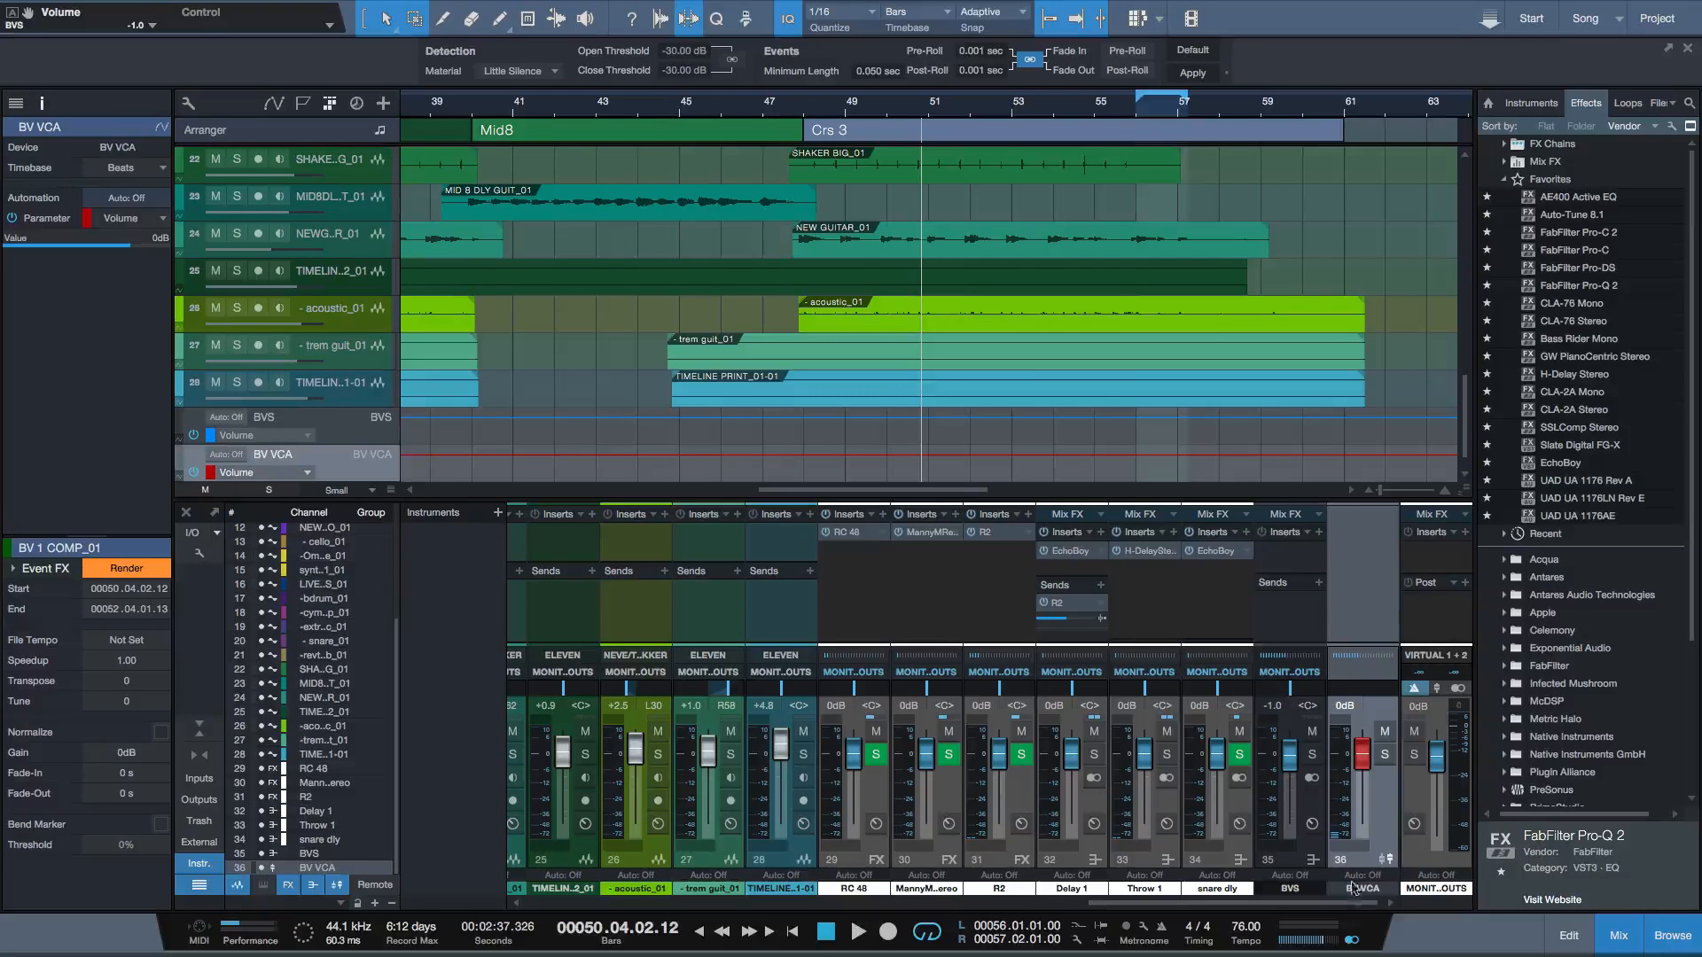
# Turn off keeping VCA channels to the right in the console and move BV VCA directly after PD VOX 2_01.
pyautogui.click(742, 475)
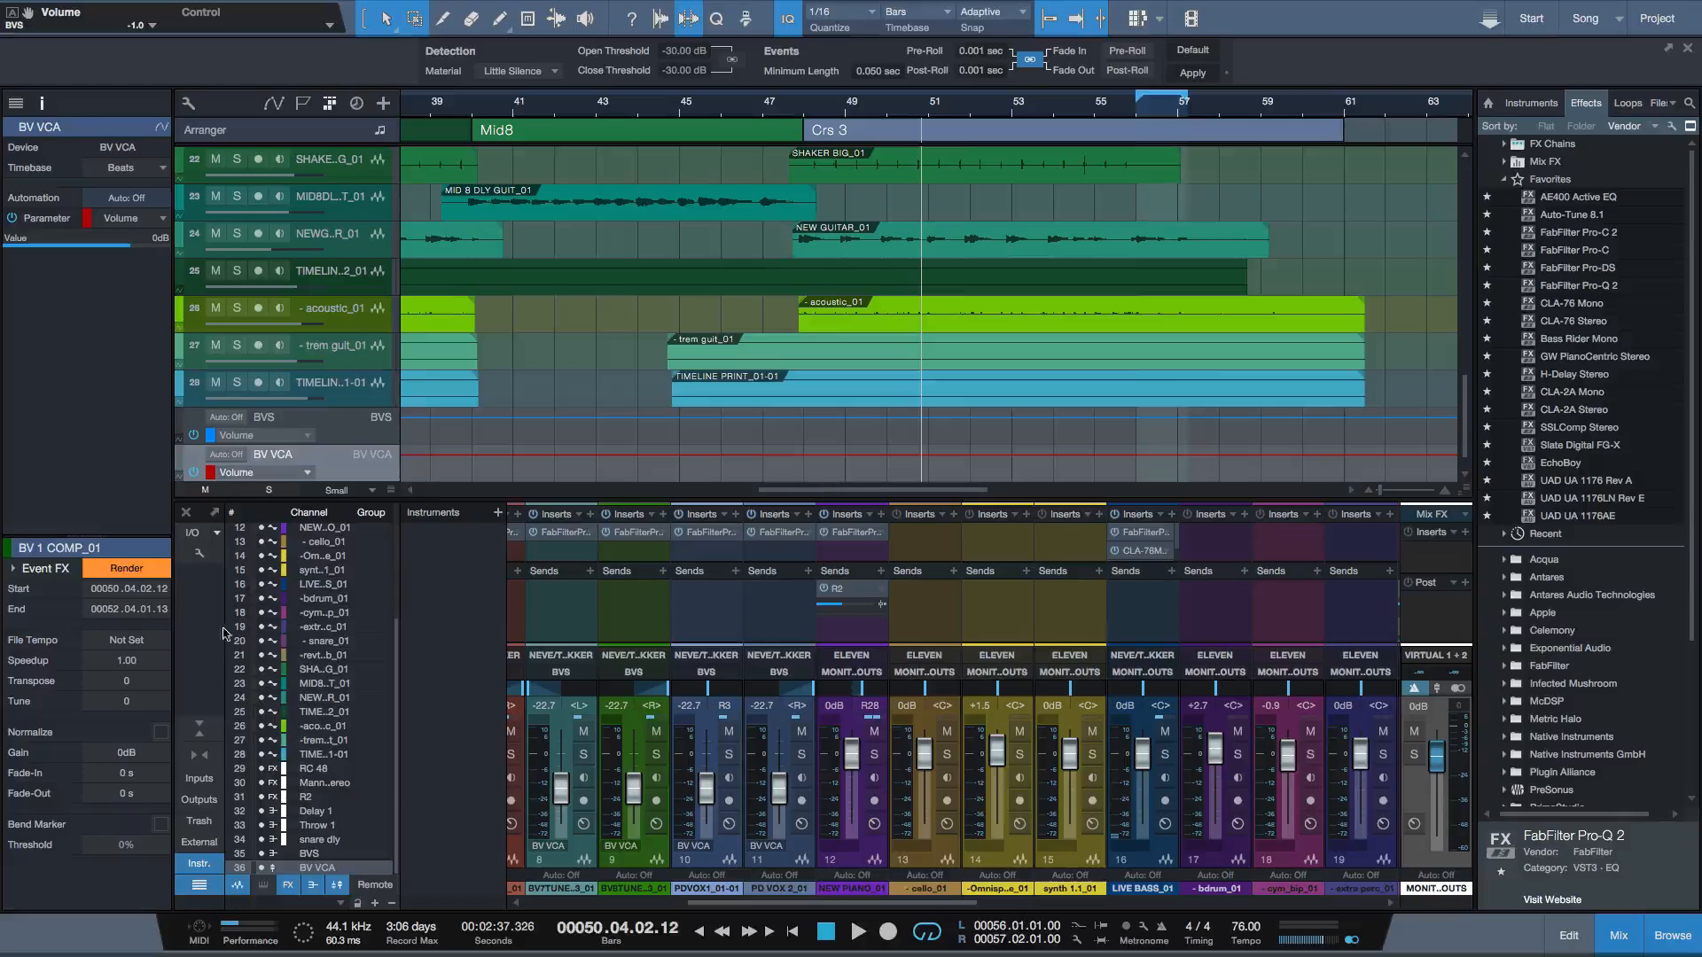
pyautogui.click(200, 554)
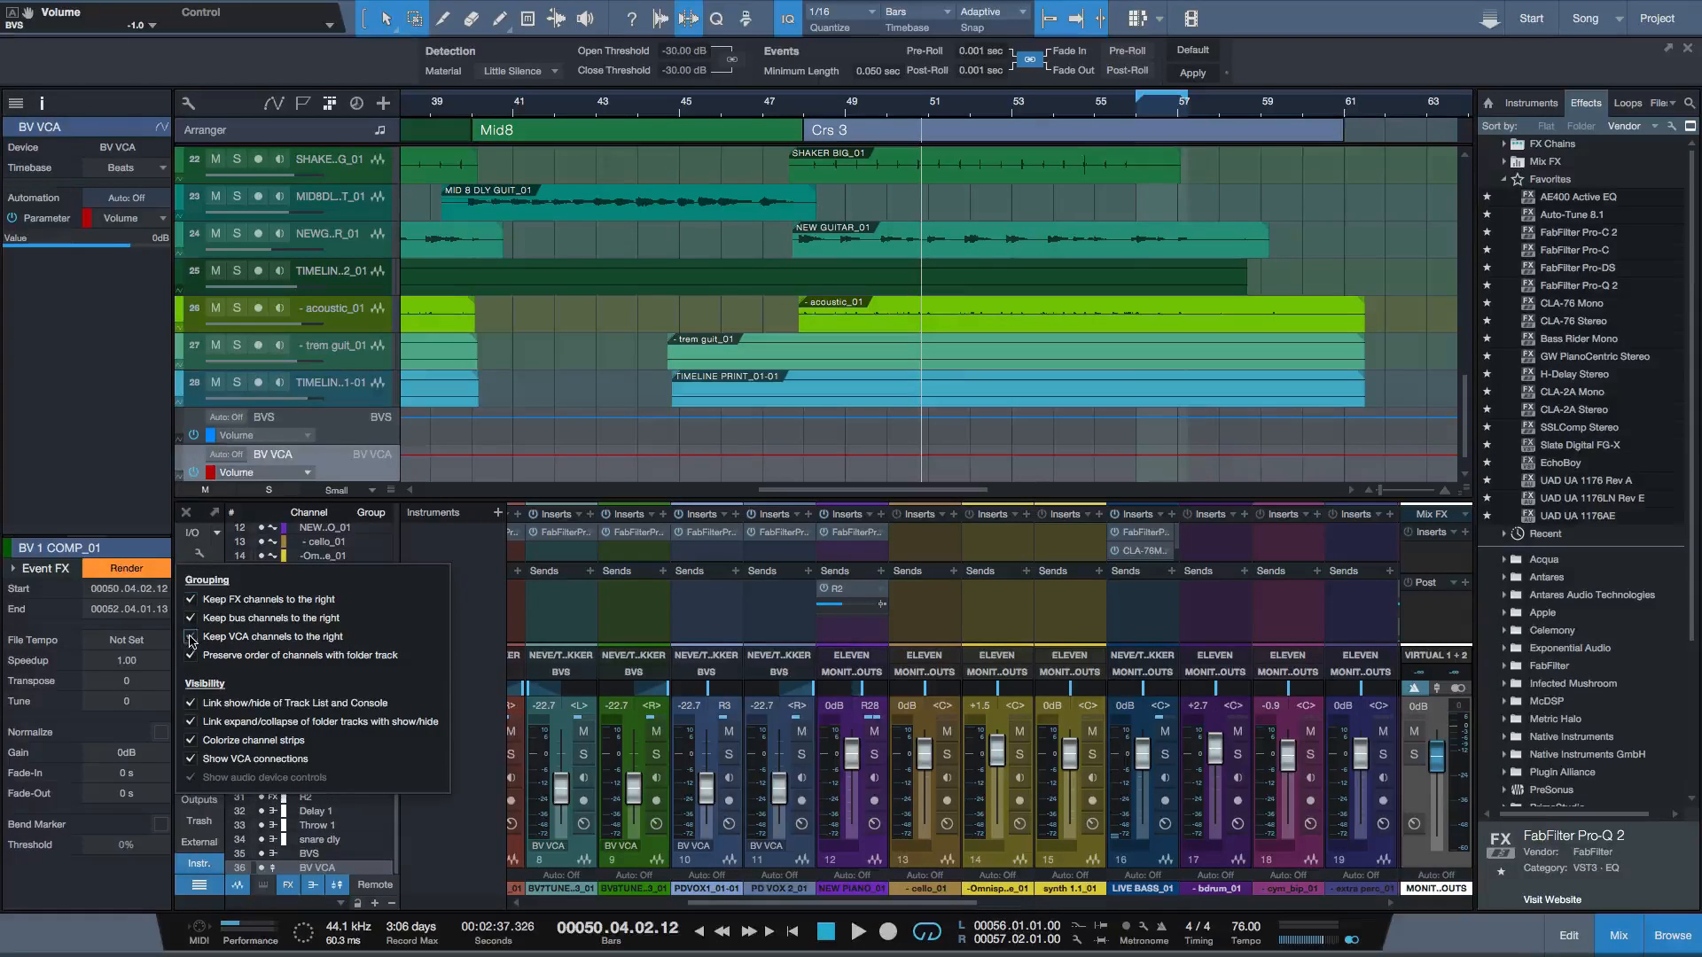
pyautogui.click(191, 637)
pyautogui.click(472, 555)
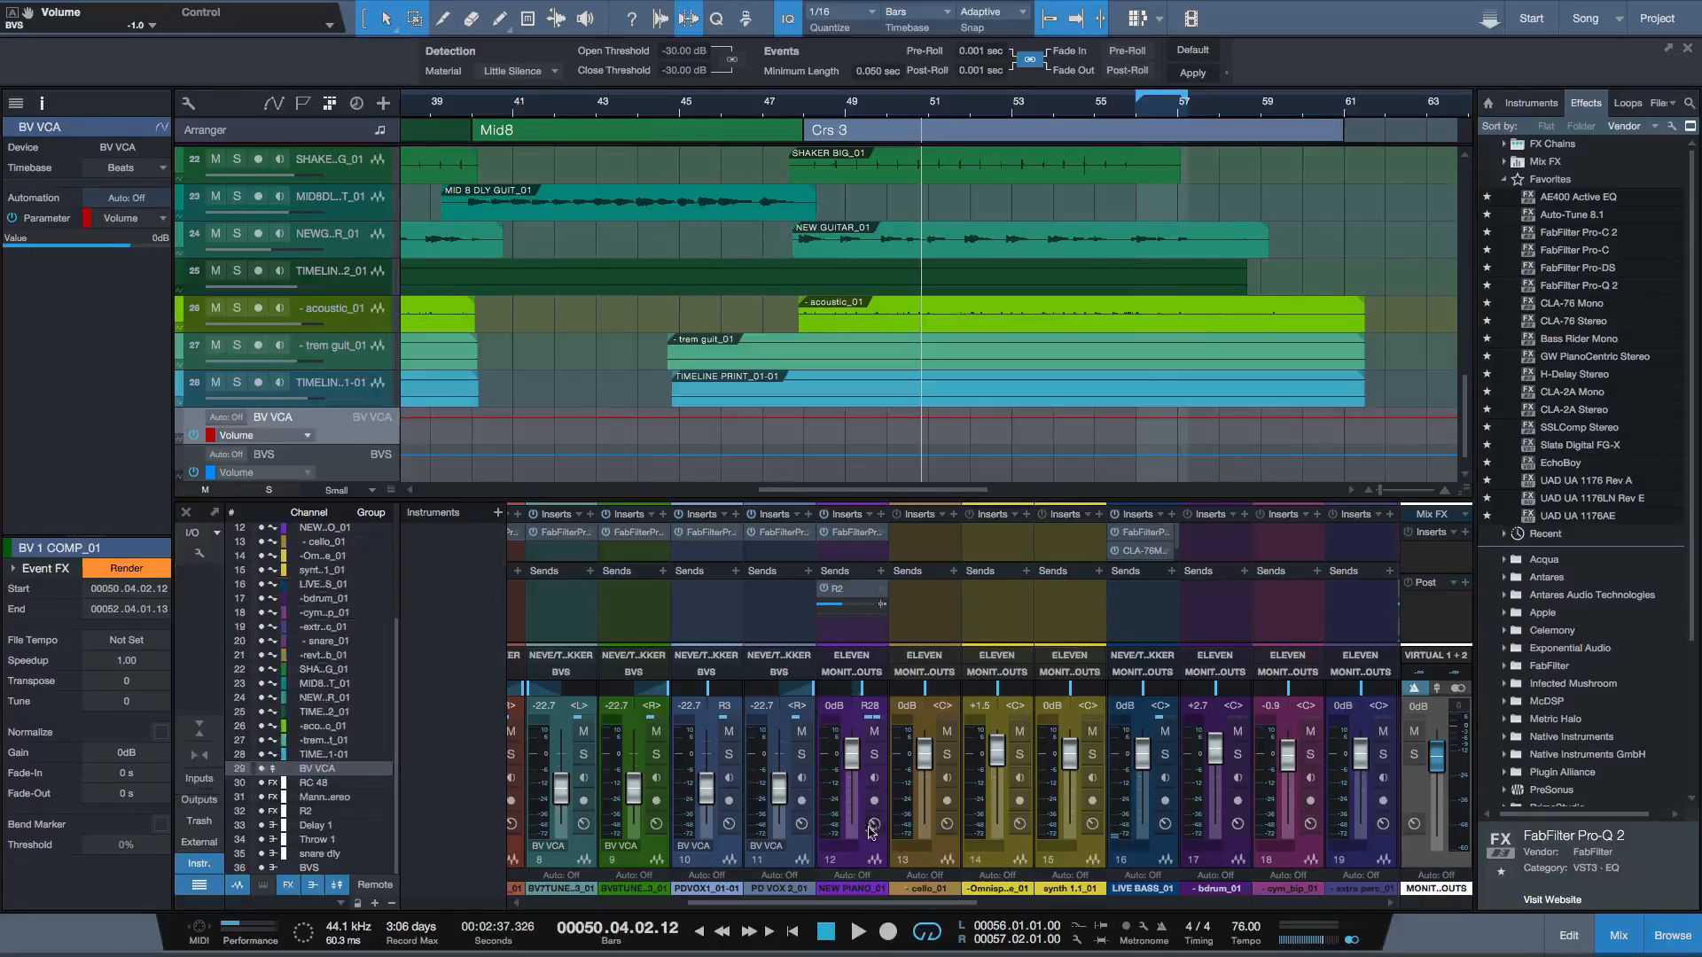
pyautogui.hscroll(10, 872, 830)
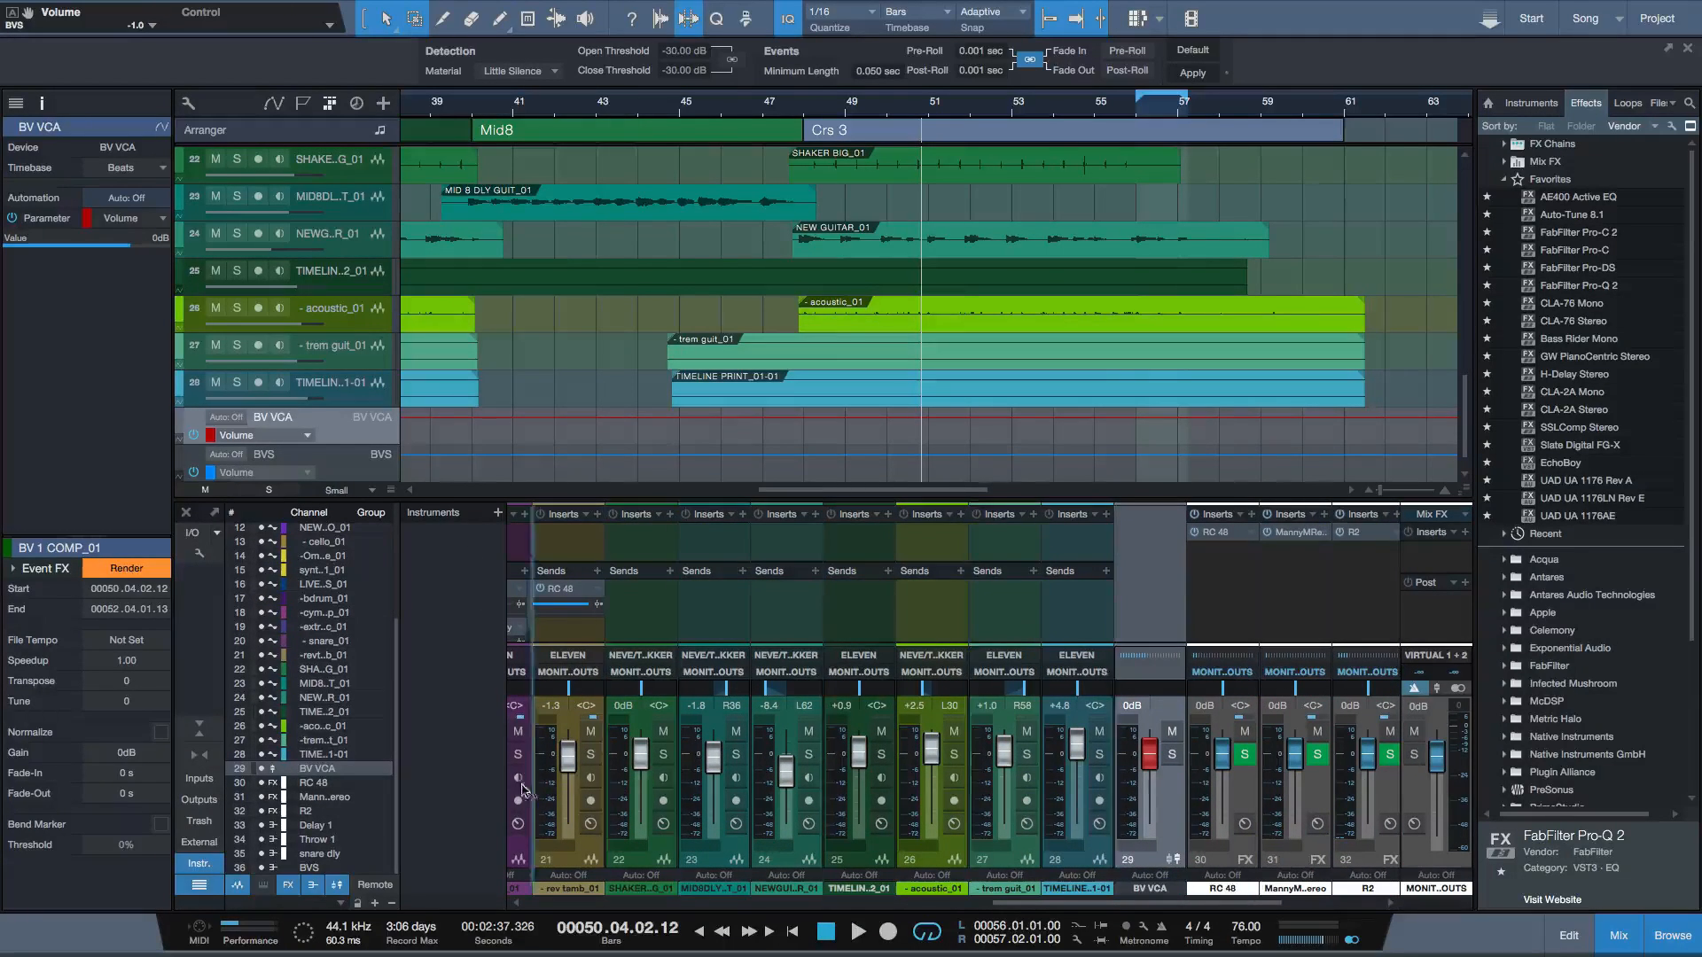
pyautogui.moveTo(500, 804); pyautogui.dragTo(1214, 840)
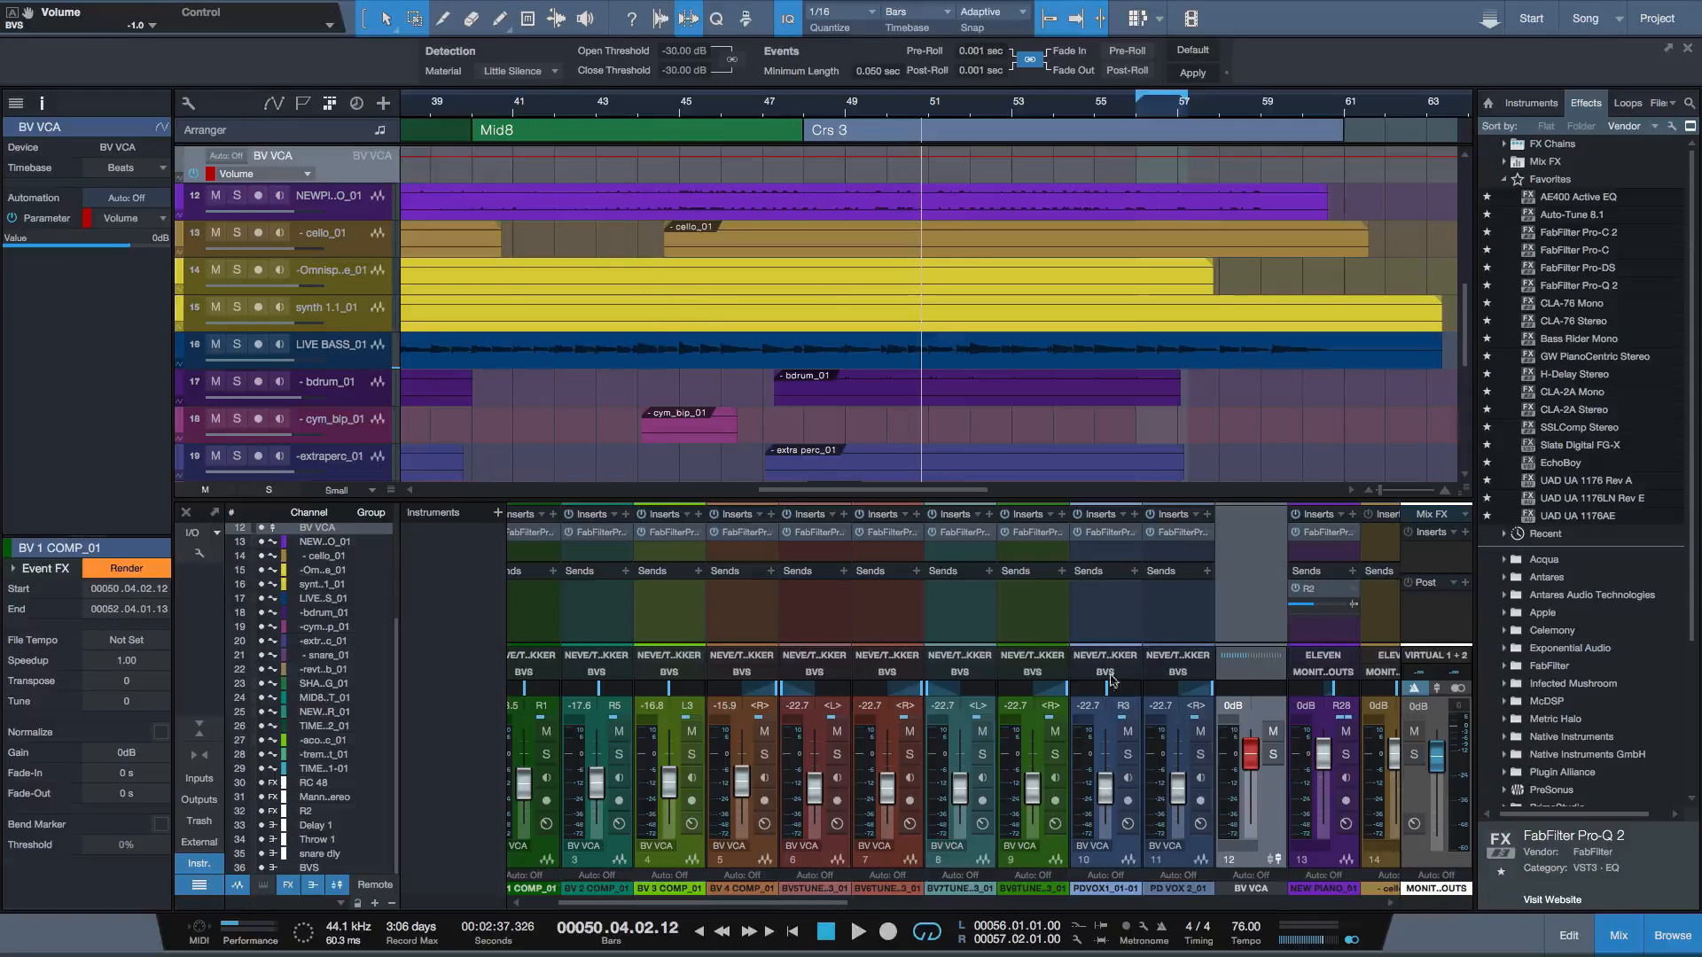
# Play back crs 2 and the bars leading into Mid8, and adjust the BV VCA fader to +0.4 dB.
pyautogui.moveTo(1249, 761); pyautogui.dragTo(1250, 762)
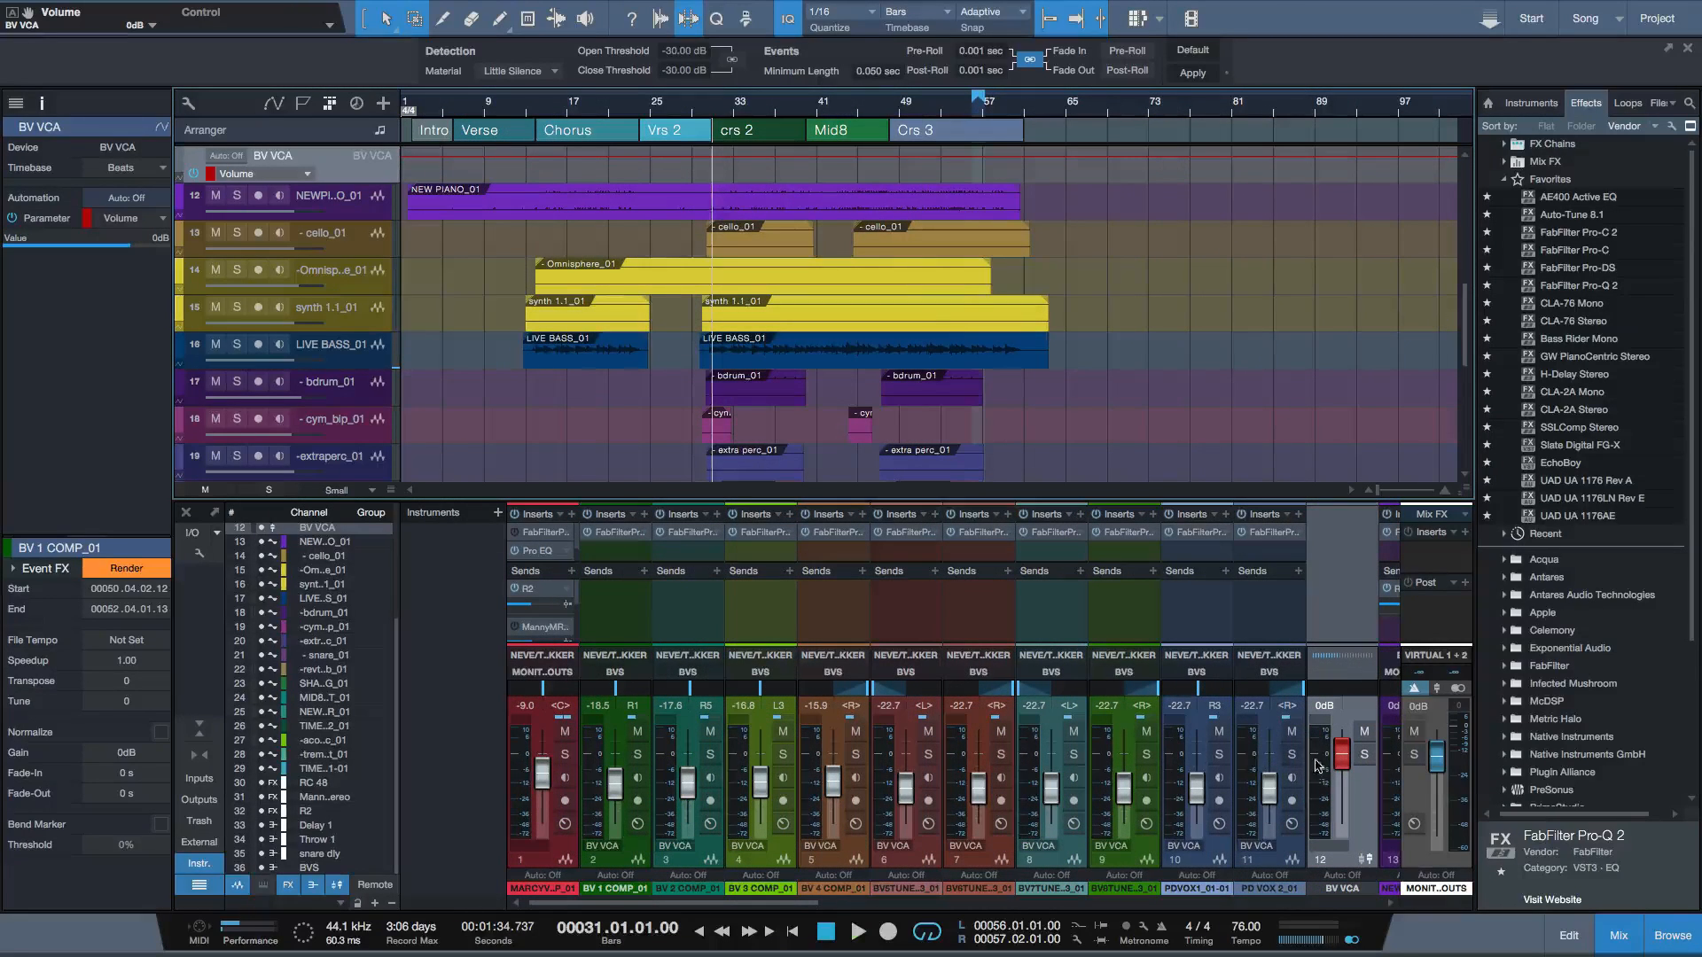
pyautogui.press('space')
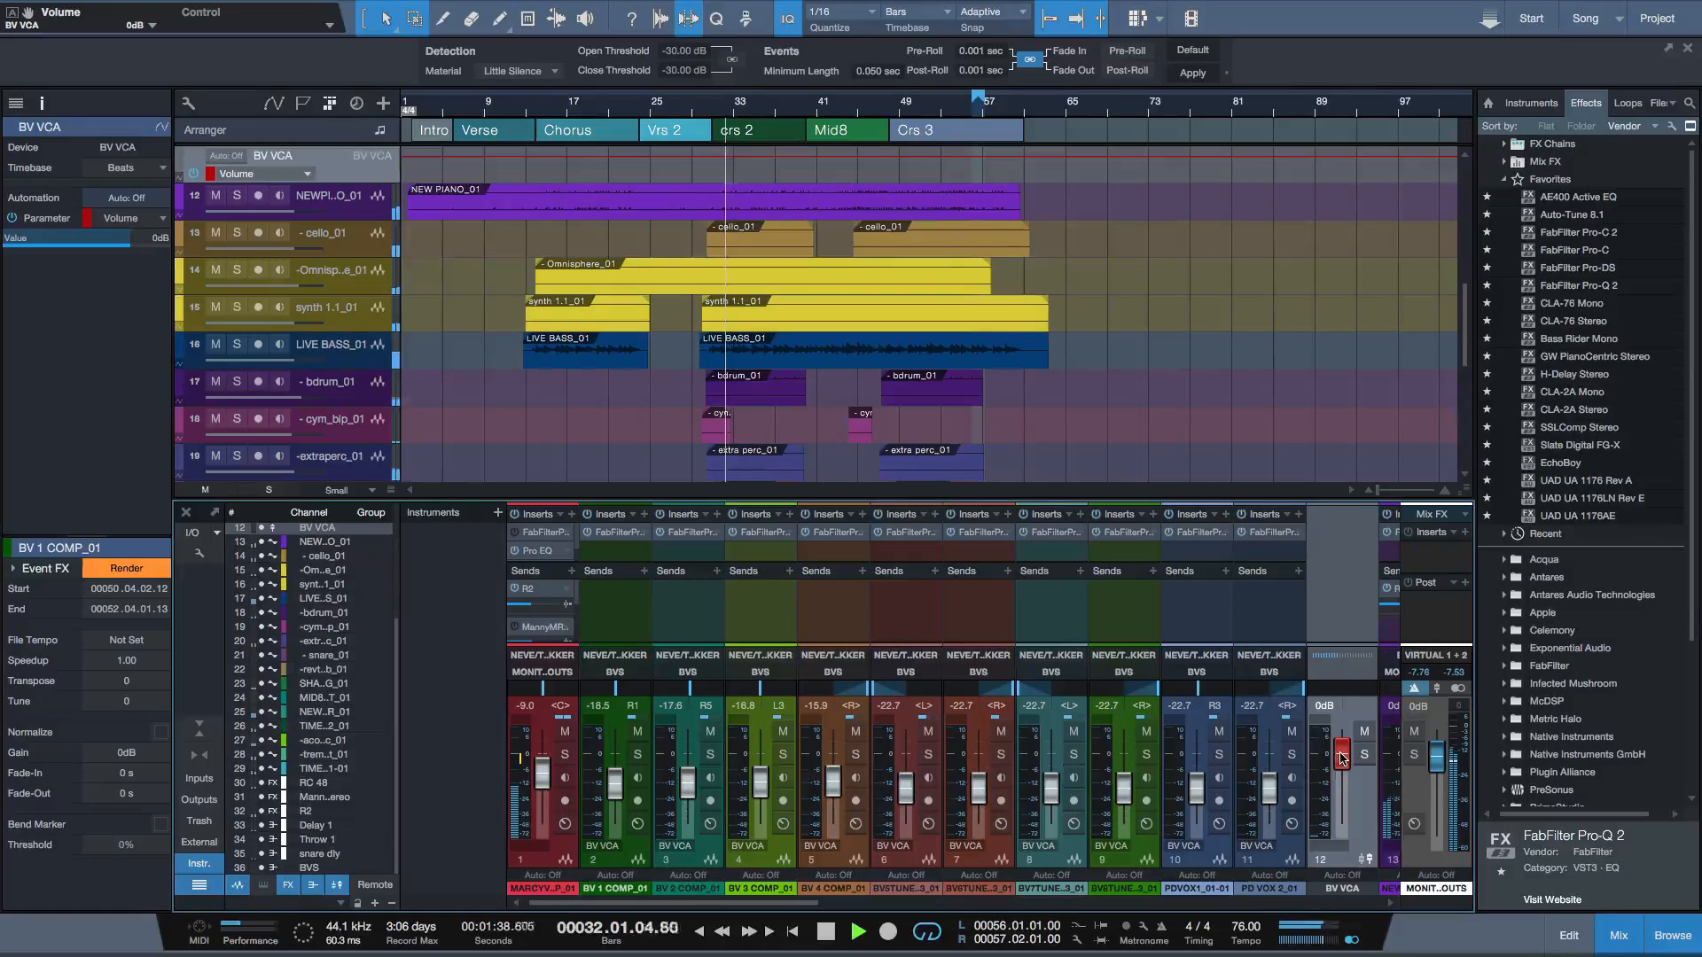
pyautogui.moveTo(1342, 758); pyautogui.dragTo(1342, 760)
pyautogui.scroll(10, 1050, 383)
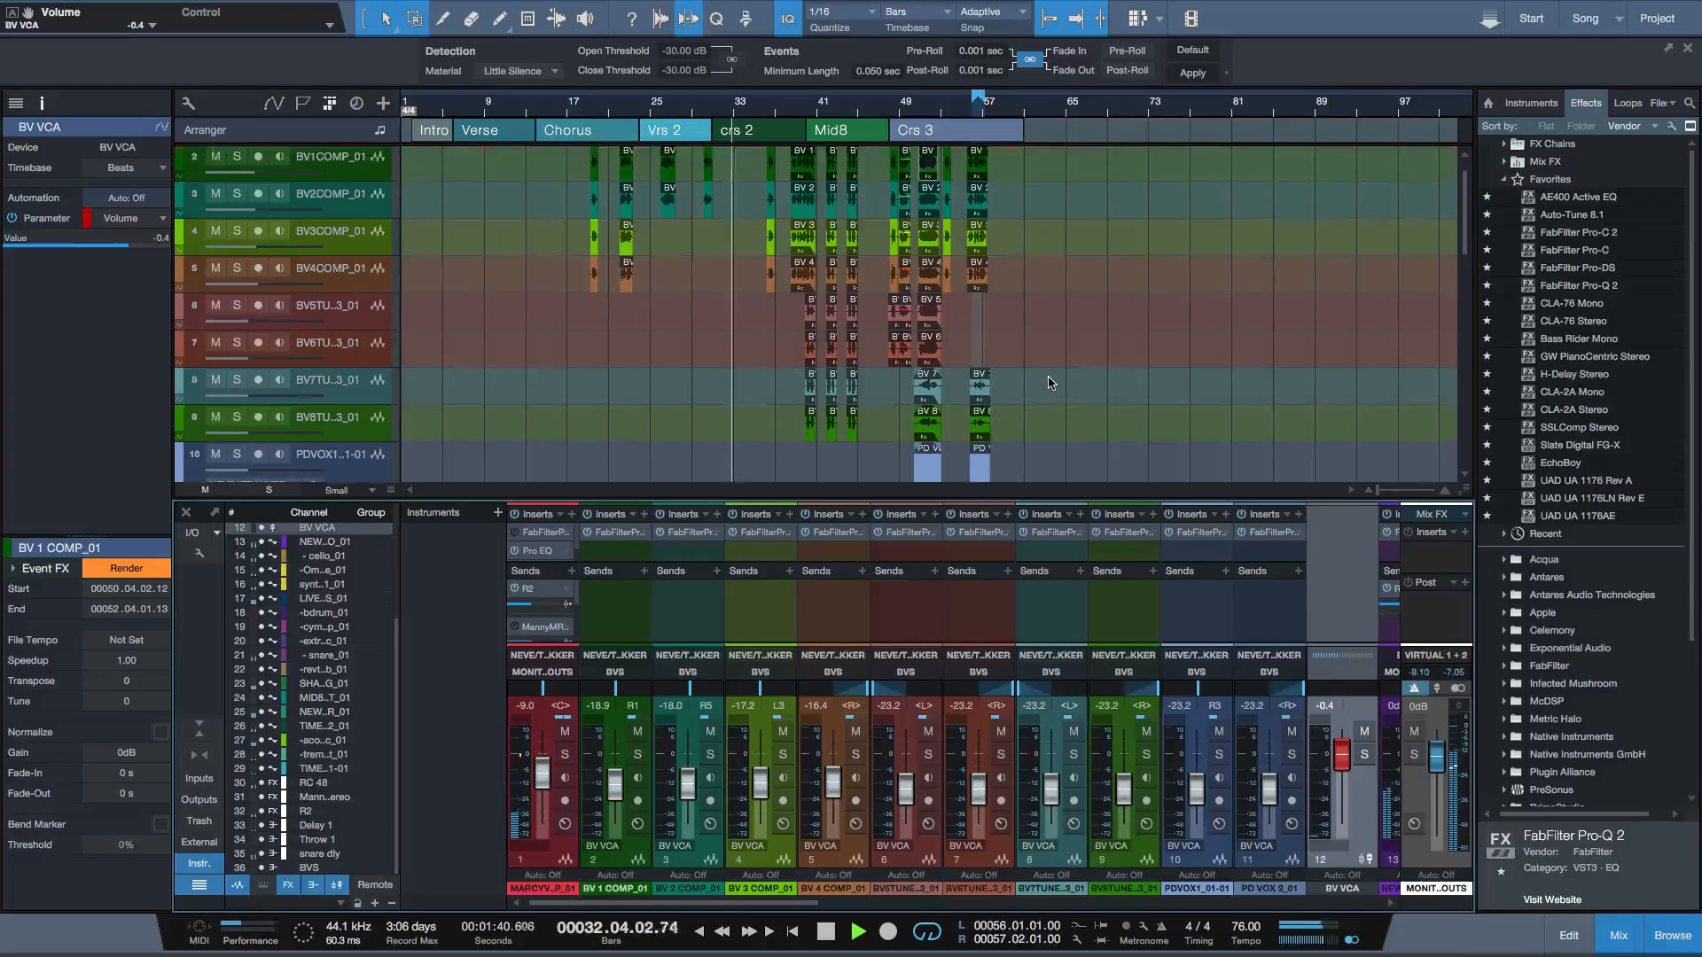
pyautogui.scroll(2, 1050, 383)
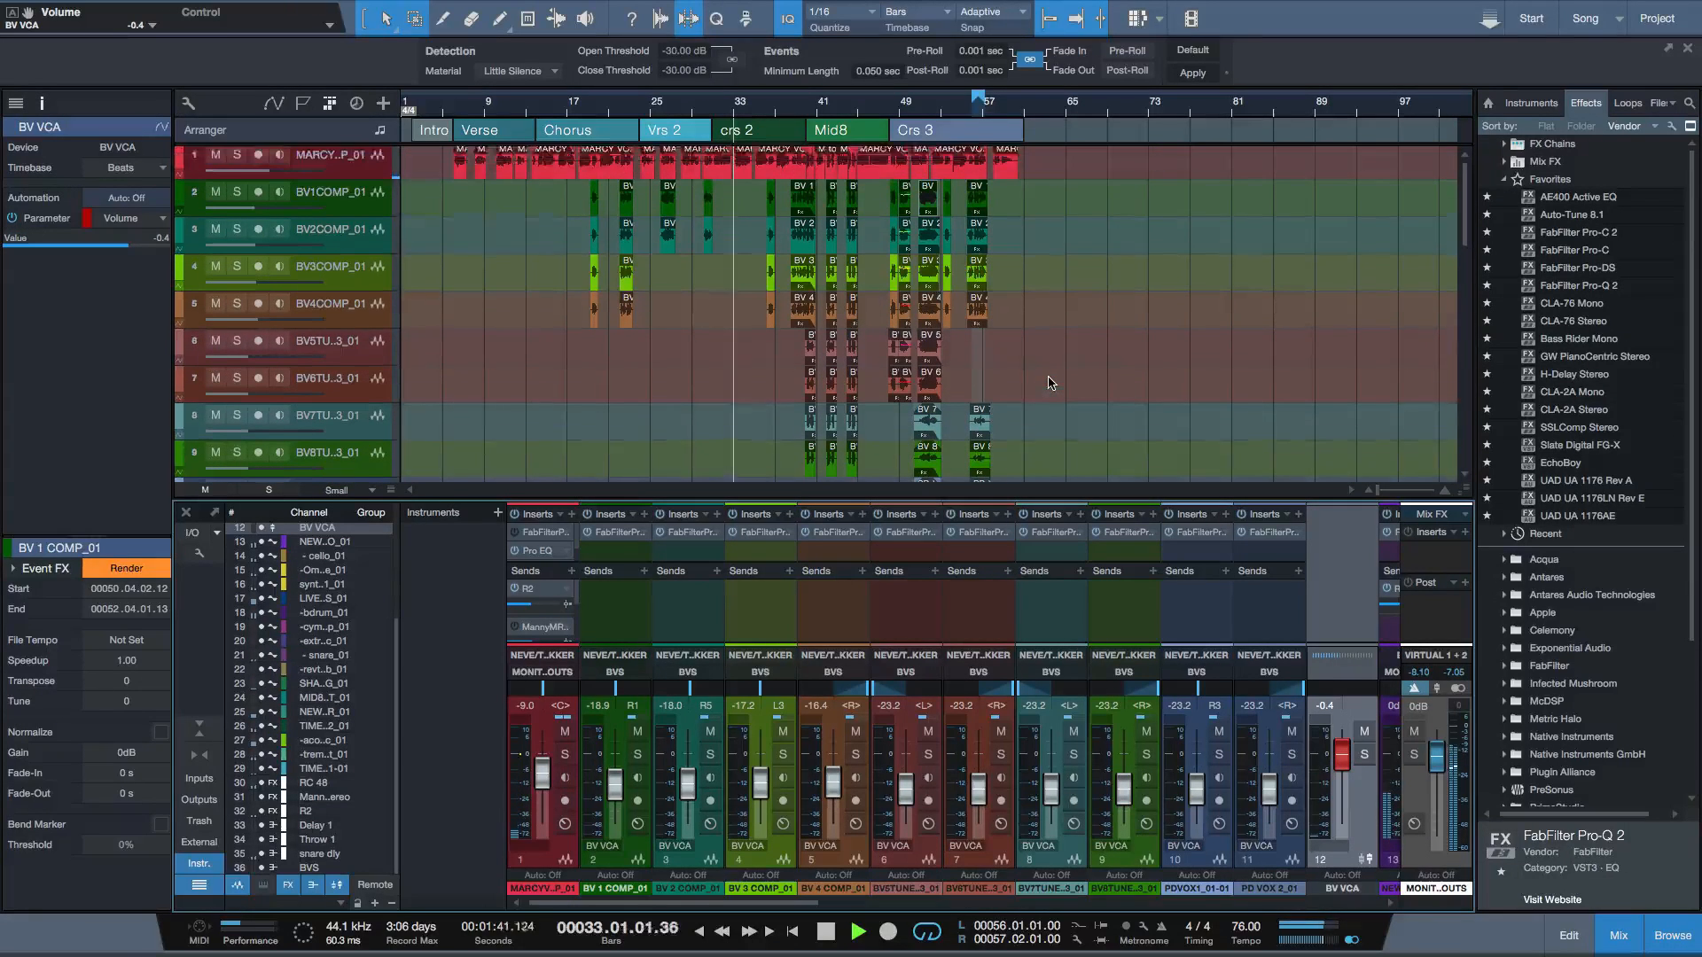
pyautogui.click(789, 112)
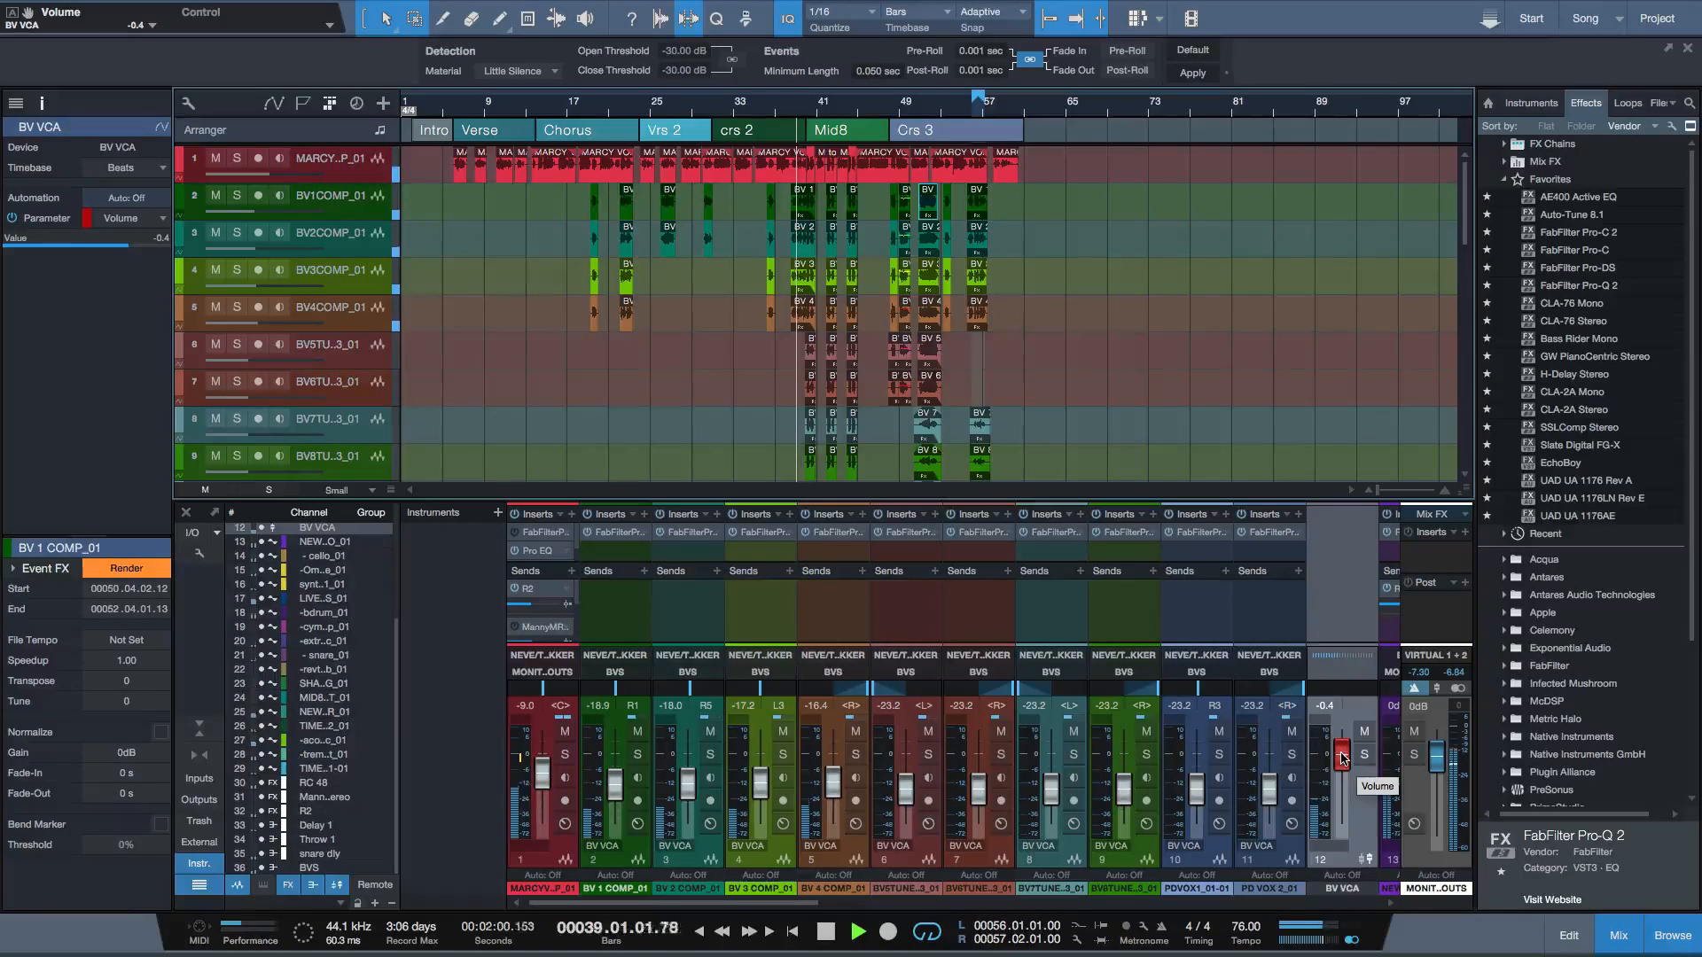
pyautogui.moveTo(1341, 752); pyautogui.dragTo(1342, 747)
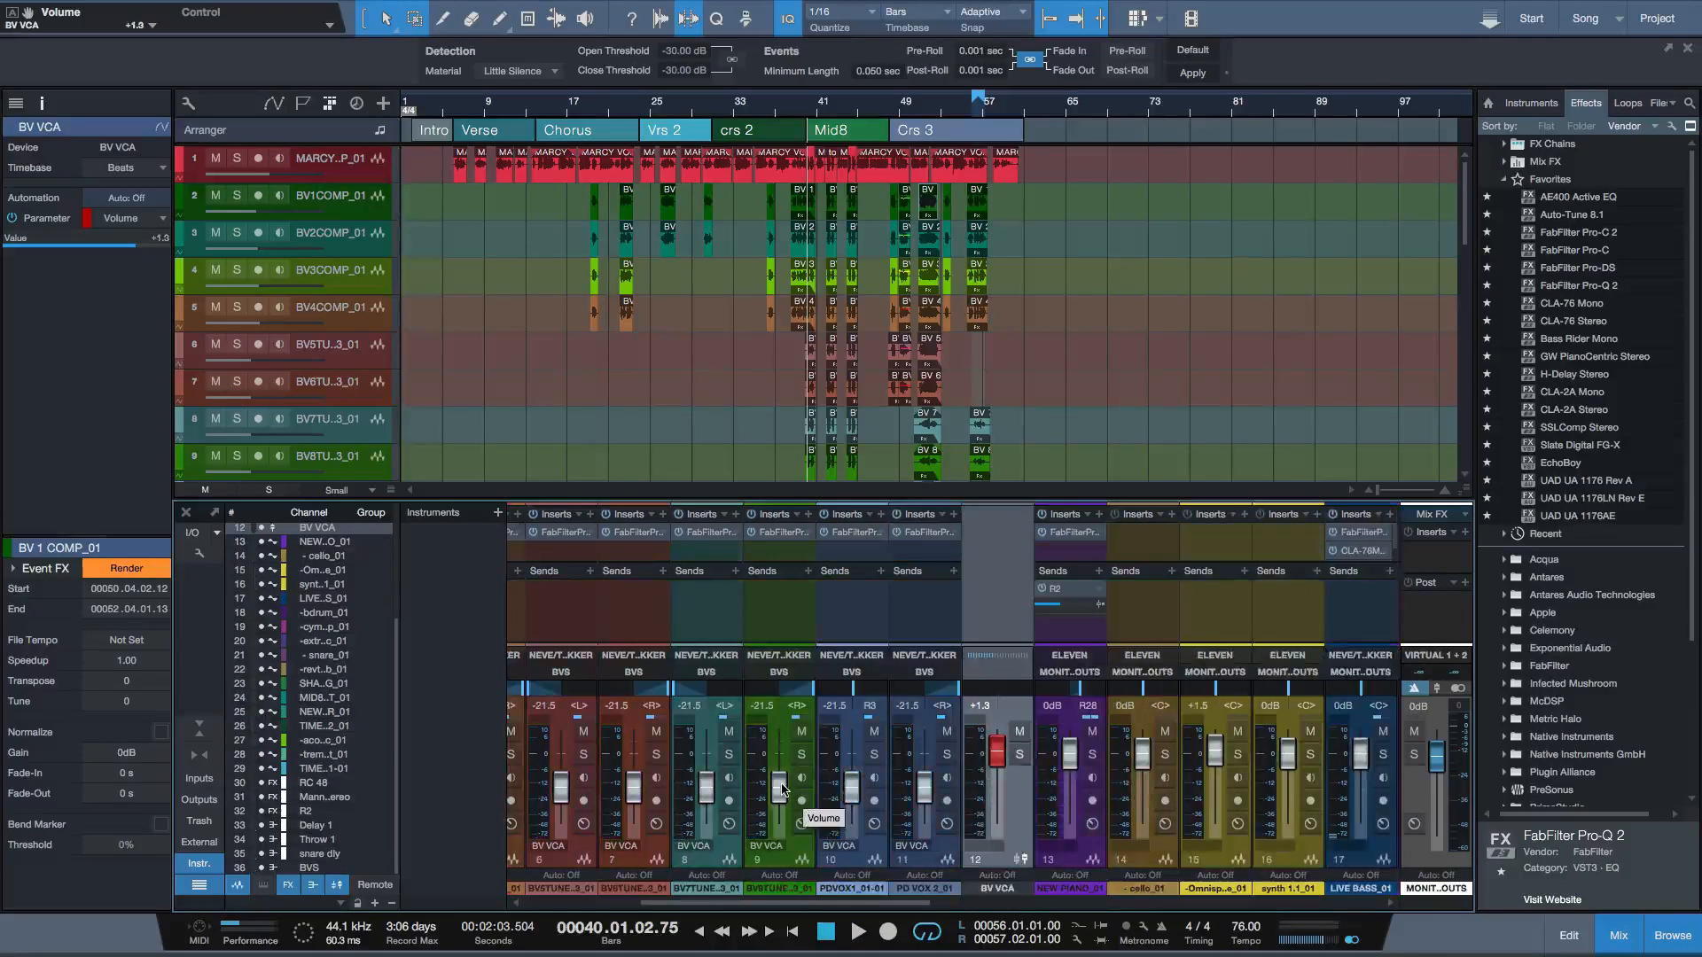
pyautogui.moveTo(999, 759); pyautogui.dragTo(996, 763)
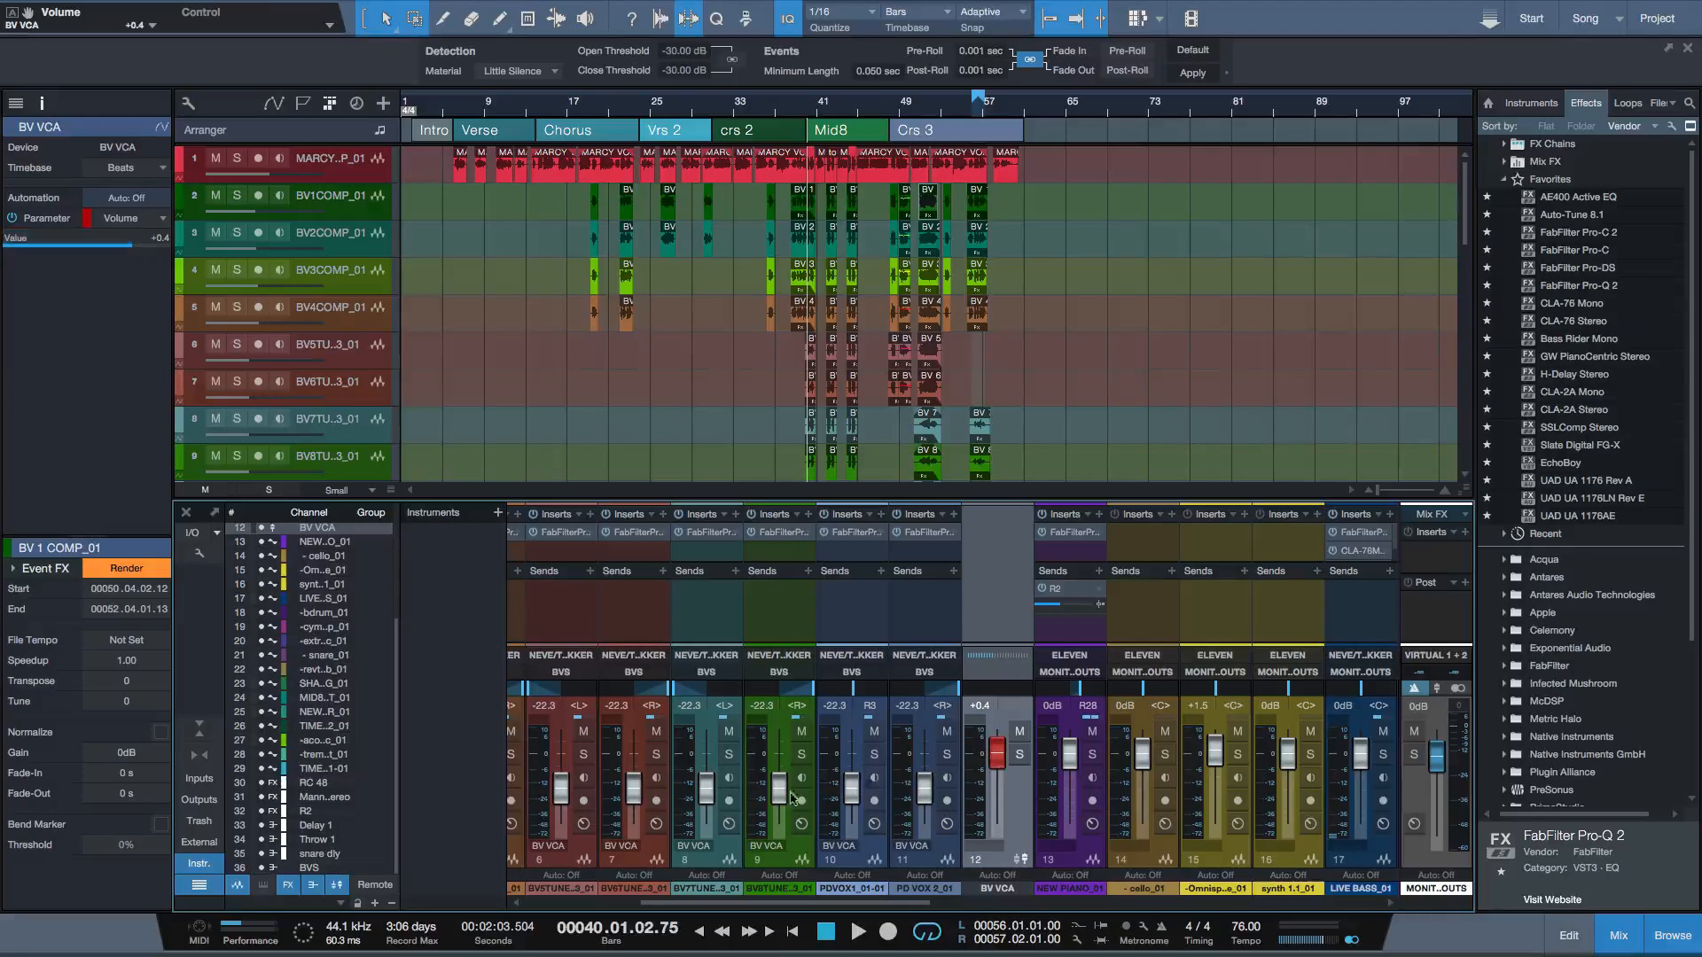
pyautogui.hscroll(4, 1031, 788)
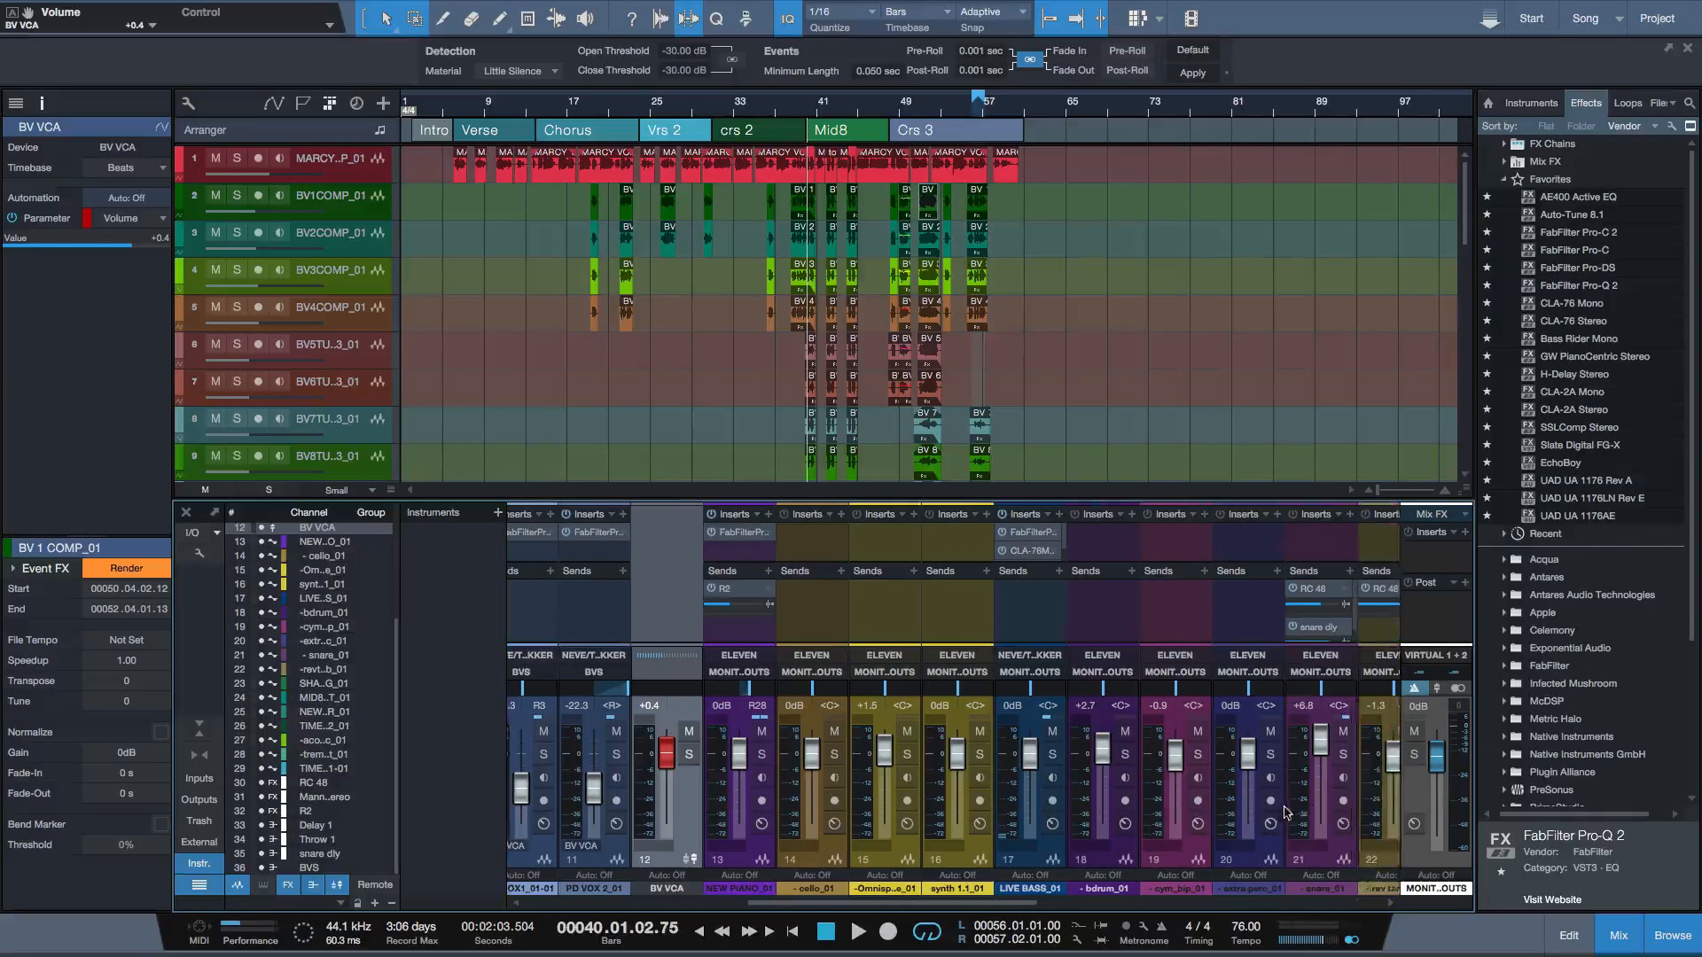
pyautogui.hscroll(3, 1246, 814)
pyautogui.hscroll(8, 1246, 813)
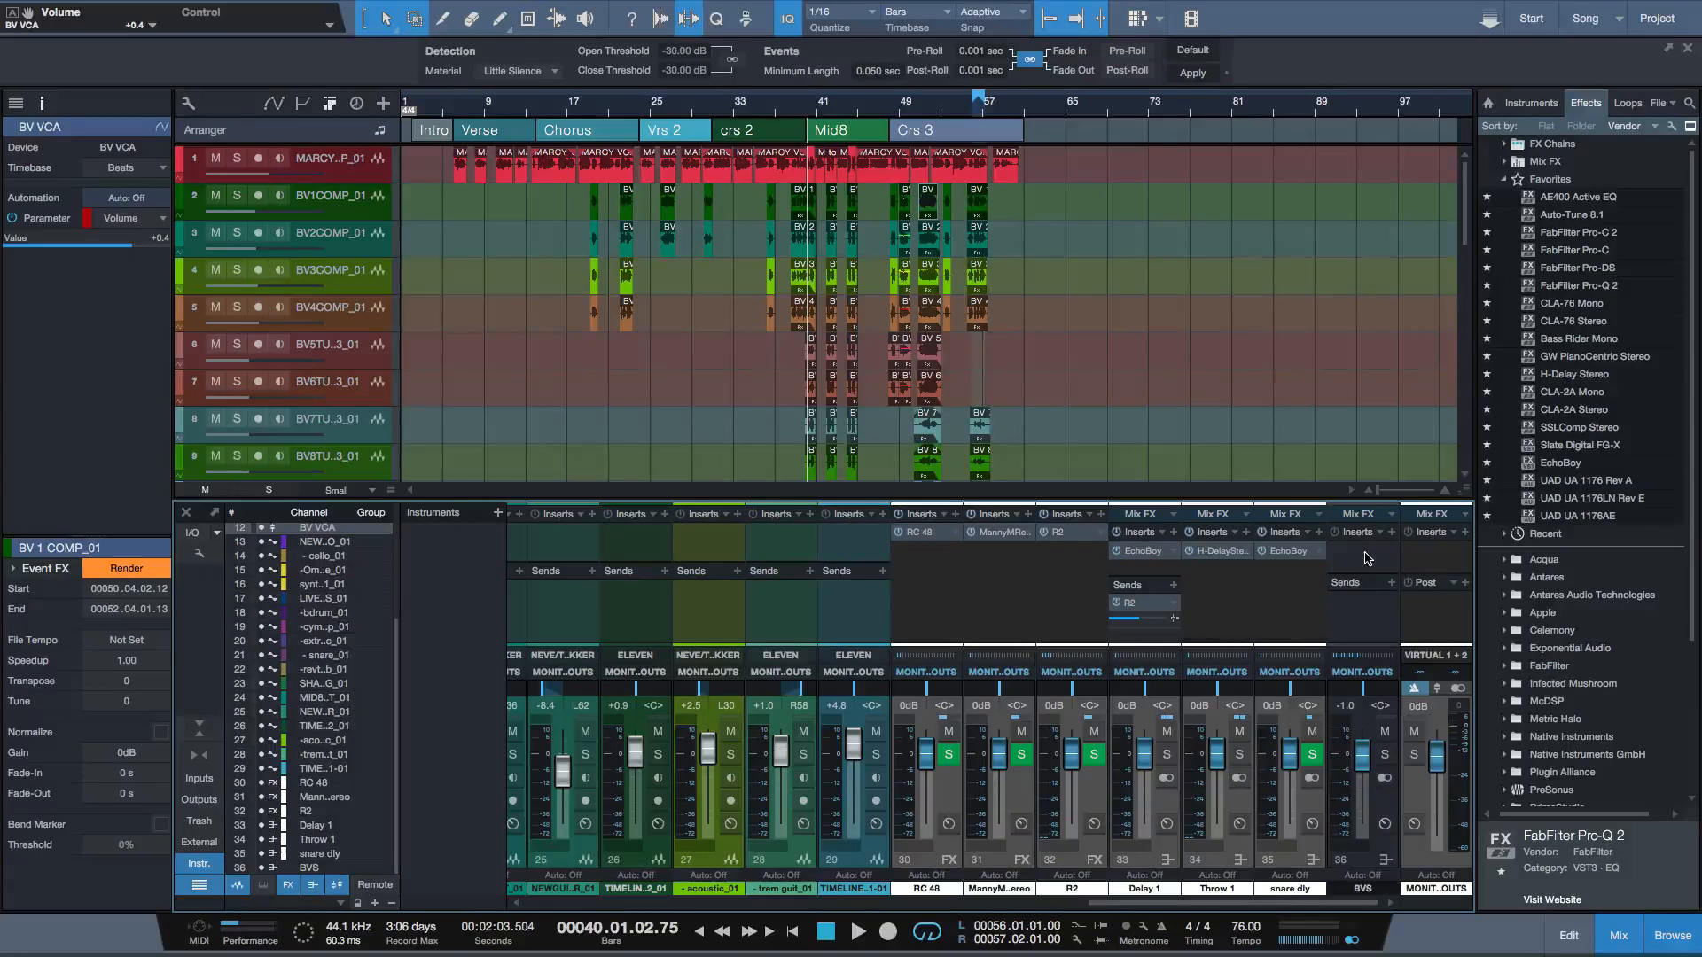
pyautogui.hscroll(-3, 992, 628)
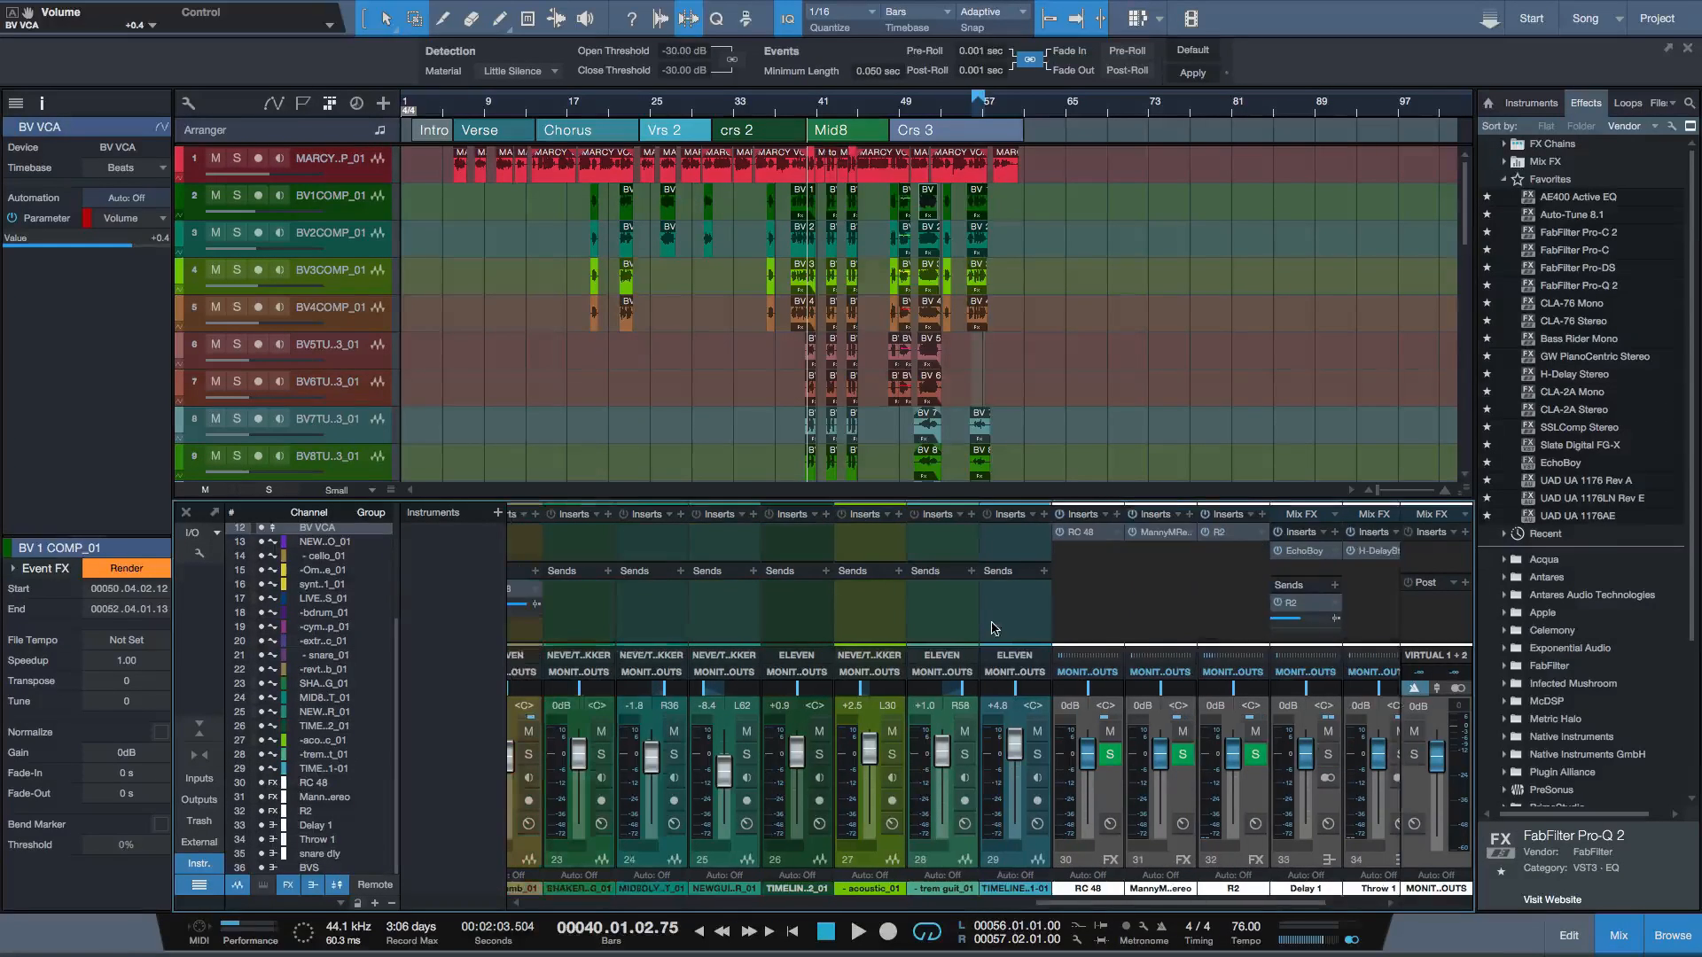